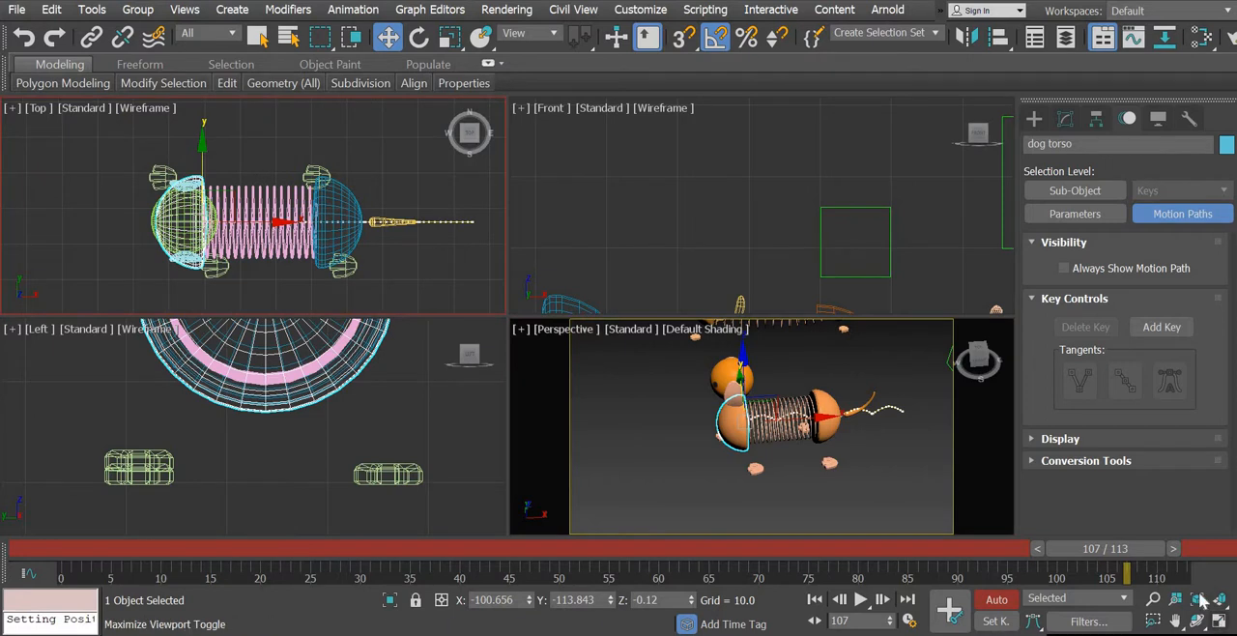
- Maximize the Top viewport and move the timeline to frame 0
{"action": "left_click", "coordinate": [1219, 621]}
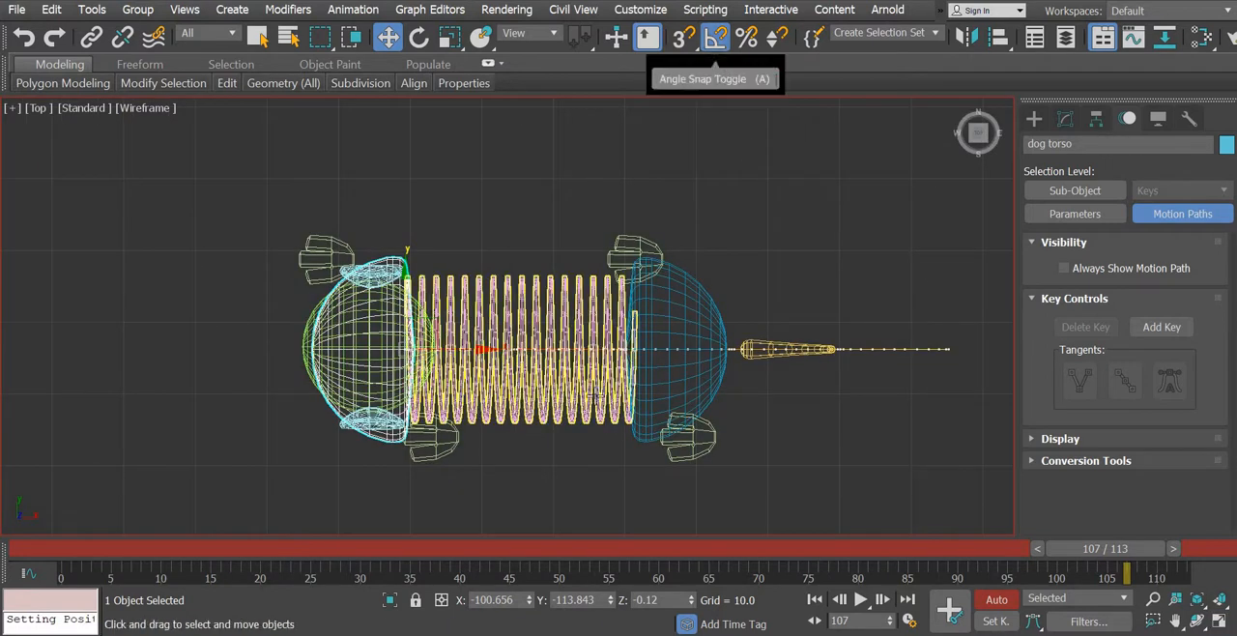
{"action": "middle_click_drag", "start_coordinate": [435, 381], "coordinate": [446, 340]}
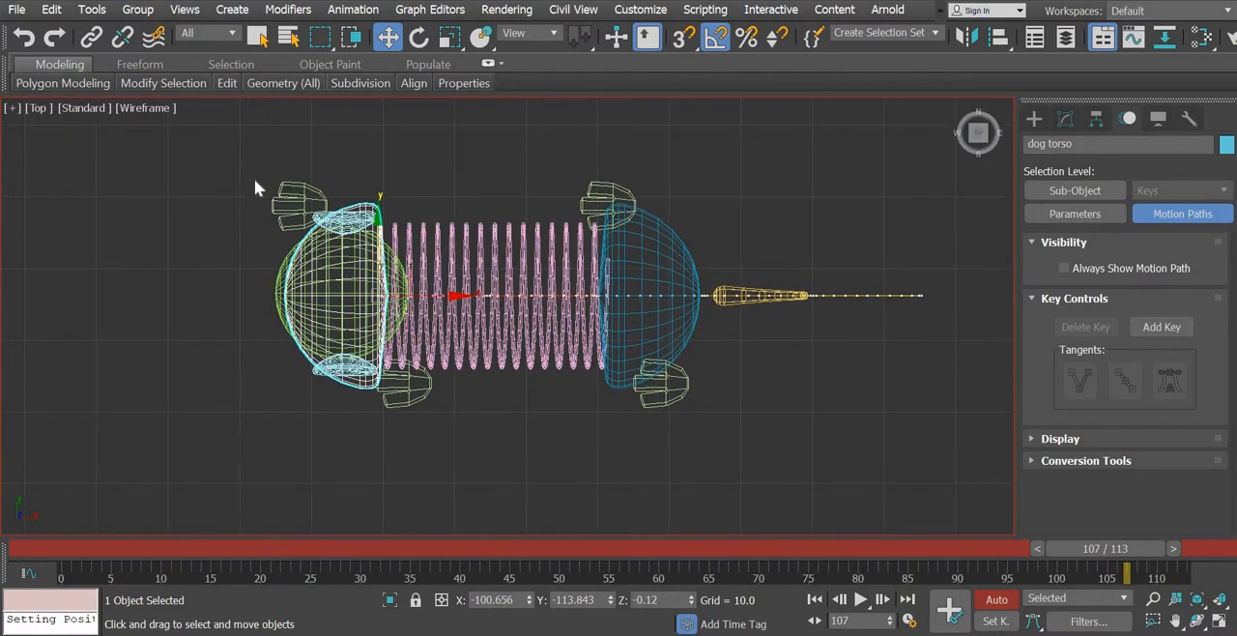
{"action": "left_click", "coordinate": [289, 202]}
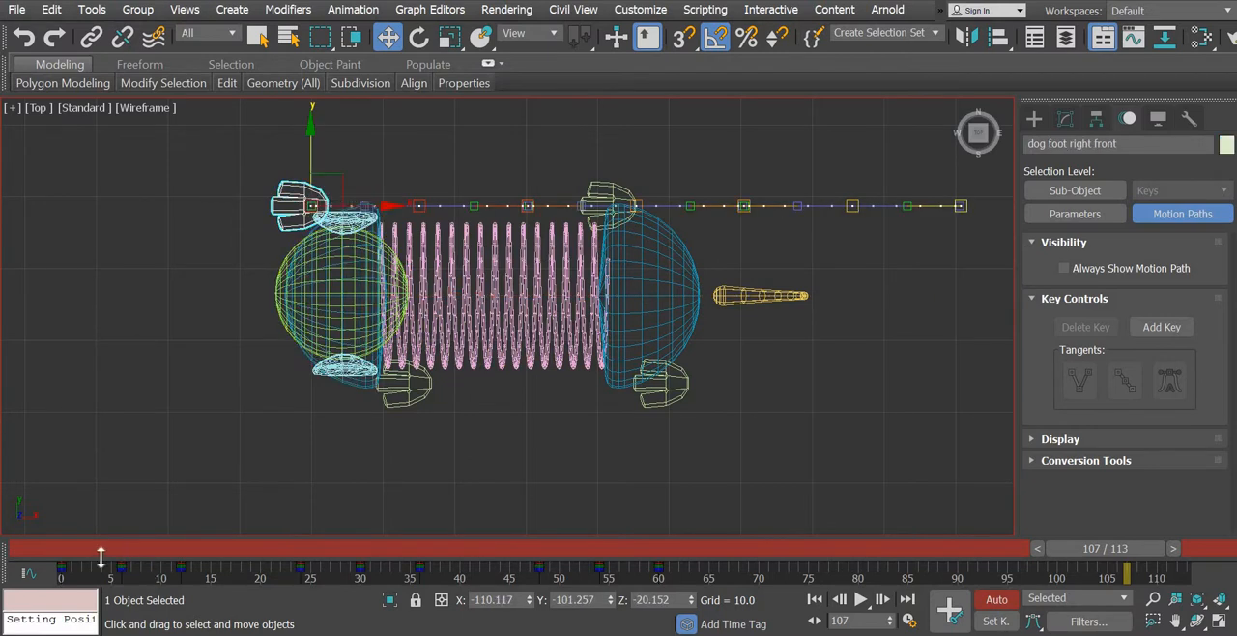
{"action": "left_click", "coordinate": [61, 558]}
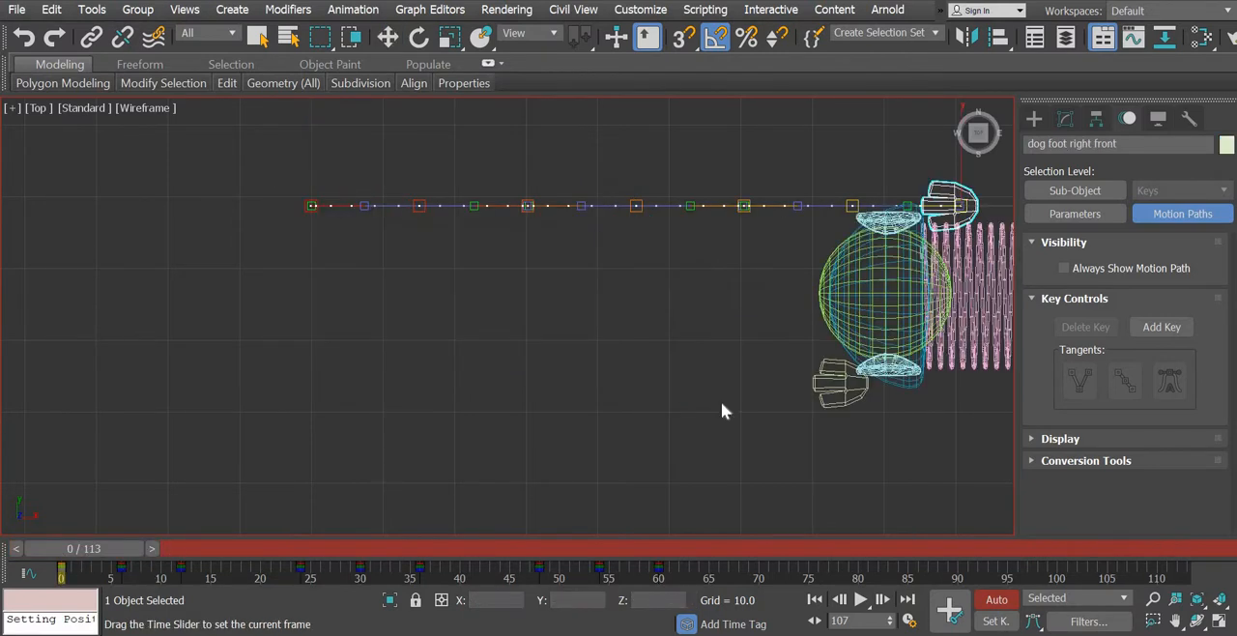
{"action": "middle_click_drag", "start_coordinate": [734, 401], "coordinate": [371, 394]}
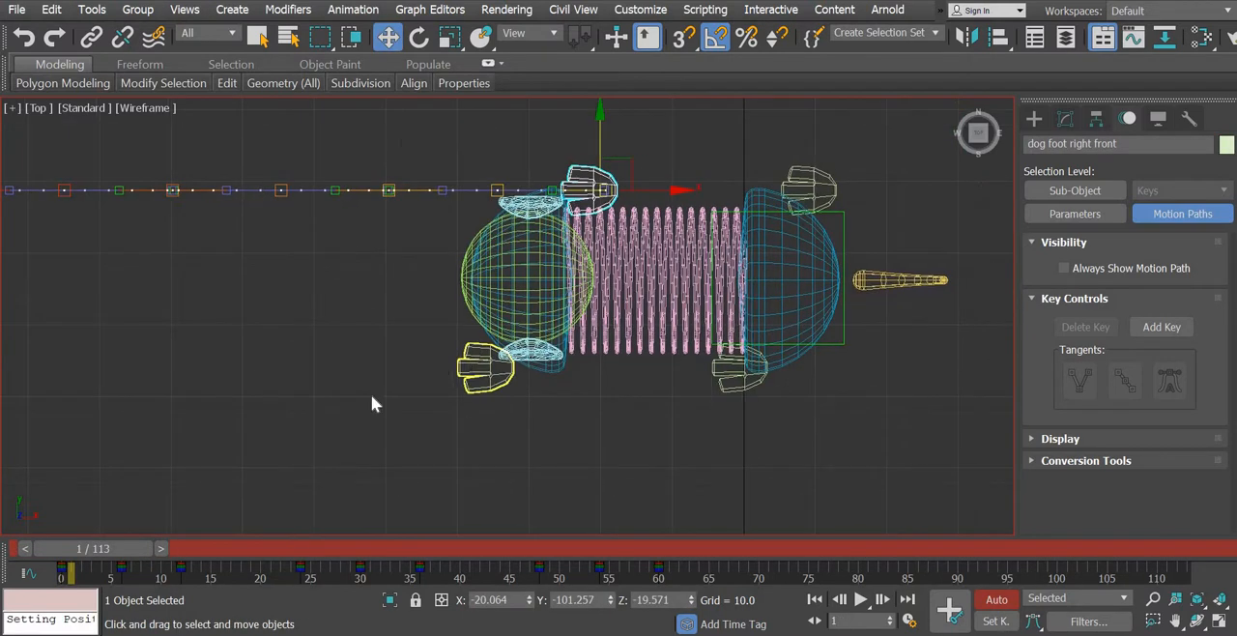
{"action": "left_click", "coordinate": [53, 566]}
{"action": "middle_click_drag", "start_coordinate": [566, 442], "coordinate": [405, 410]}
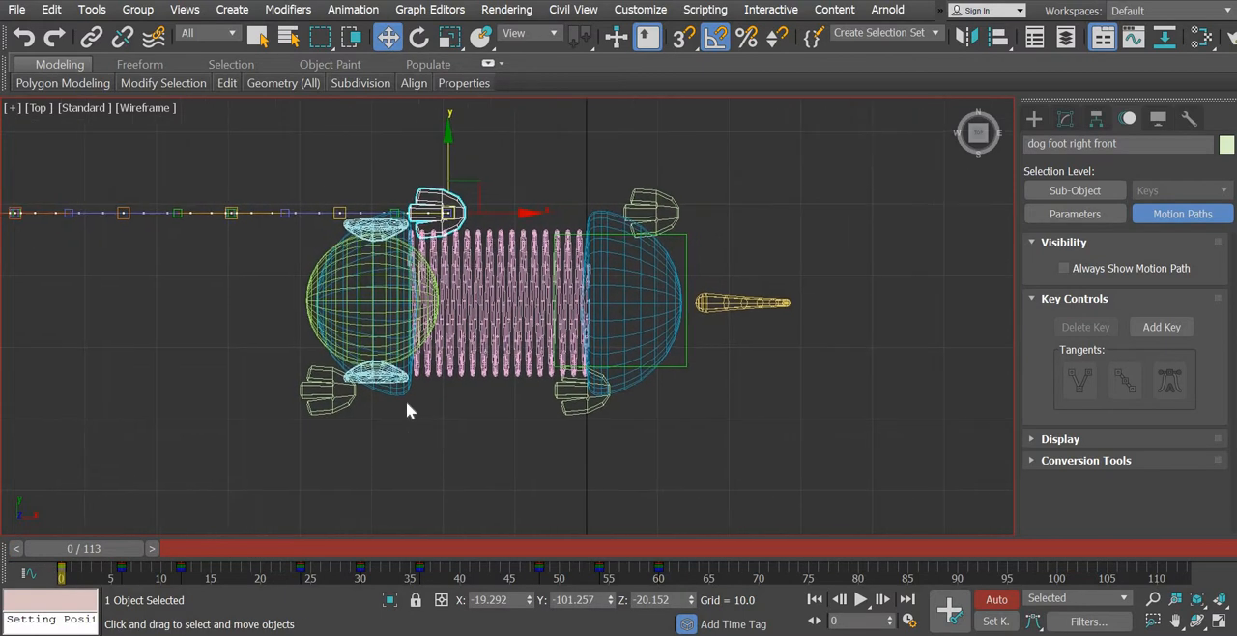
- Rotate the dog torso -10 degrees about Z at frame 0 and set a key there
{"action": "left_click", "coordinate": [399, 396]}
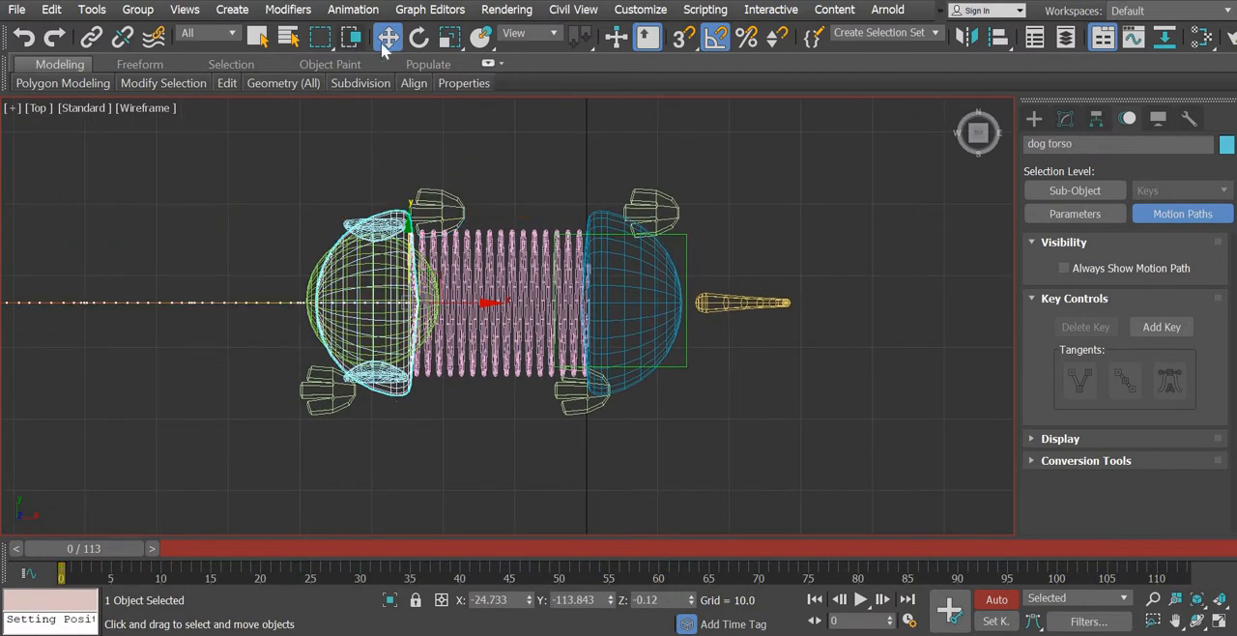
{"action": "left_click", "coordinate": [419, 37]}
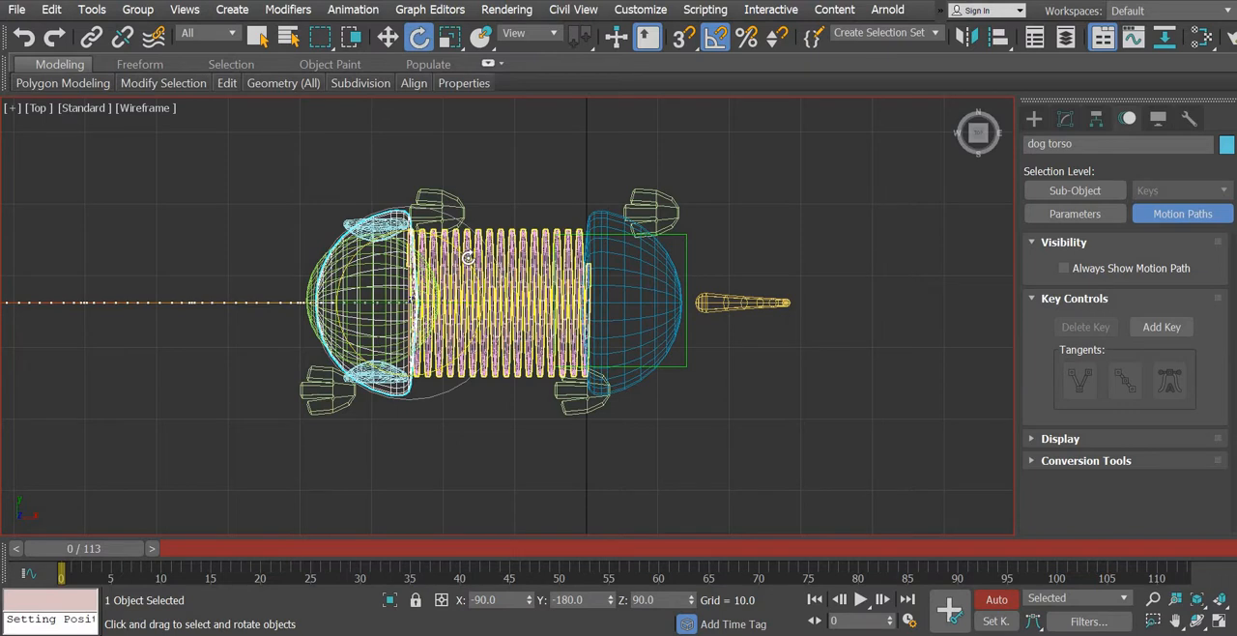
{"action": "left_click_drag", "start_coordinate": [468, 258], "coordinate": [472, 262]}
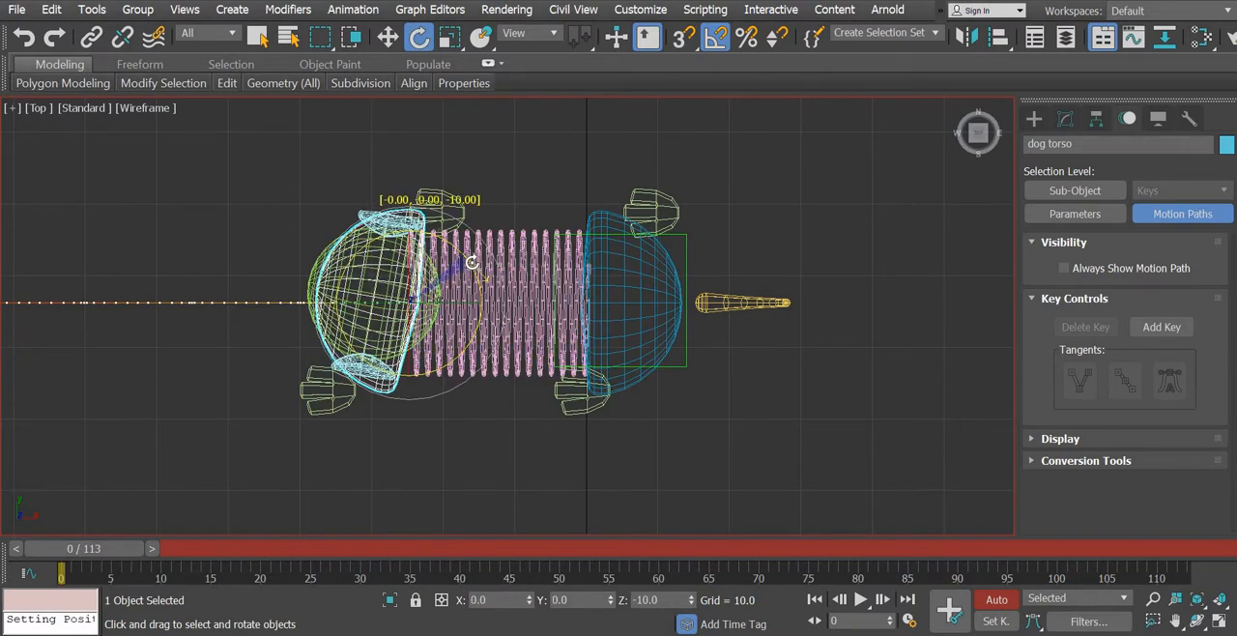
{"action": "left_click_drag", "start_coordinate": [471, 261], "coordinate": [471, 259]}
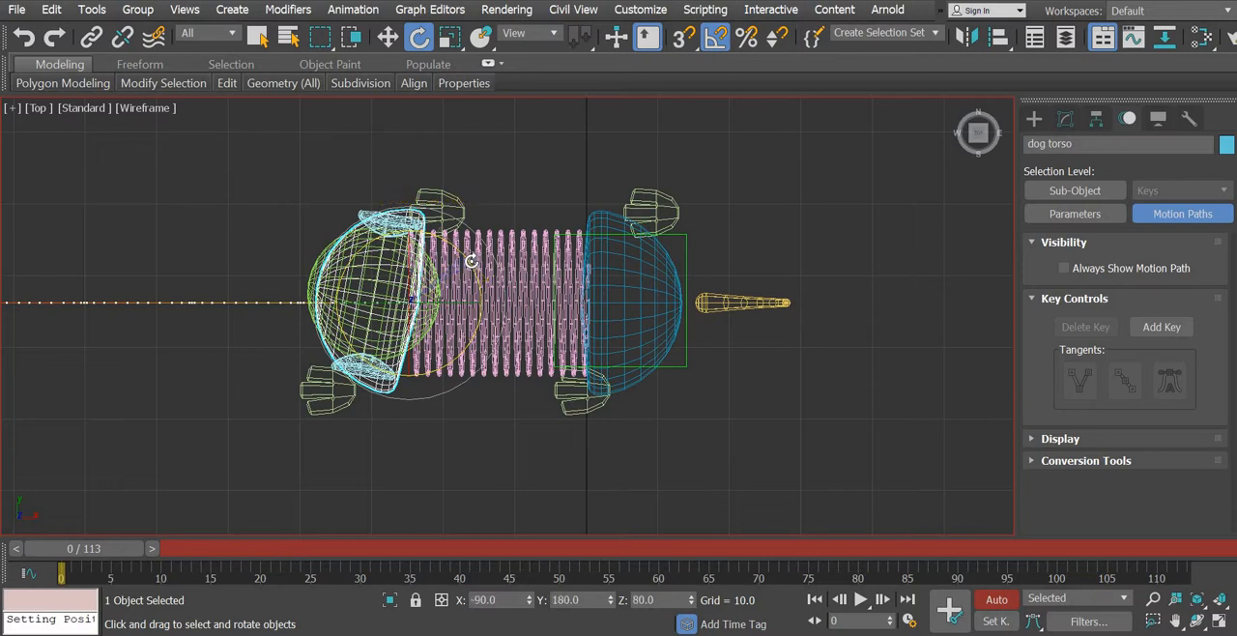
{"action": "left_click", "coordinate": [950, 608]}
- Turn on Key Mode and move the timeline to the right front foot's key at frame 12
{"action": "left_click_drag", "start_coordinate": [135, 552], "coordinate": [202, 565]}
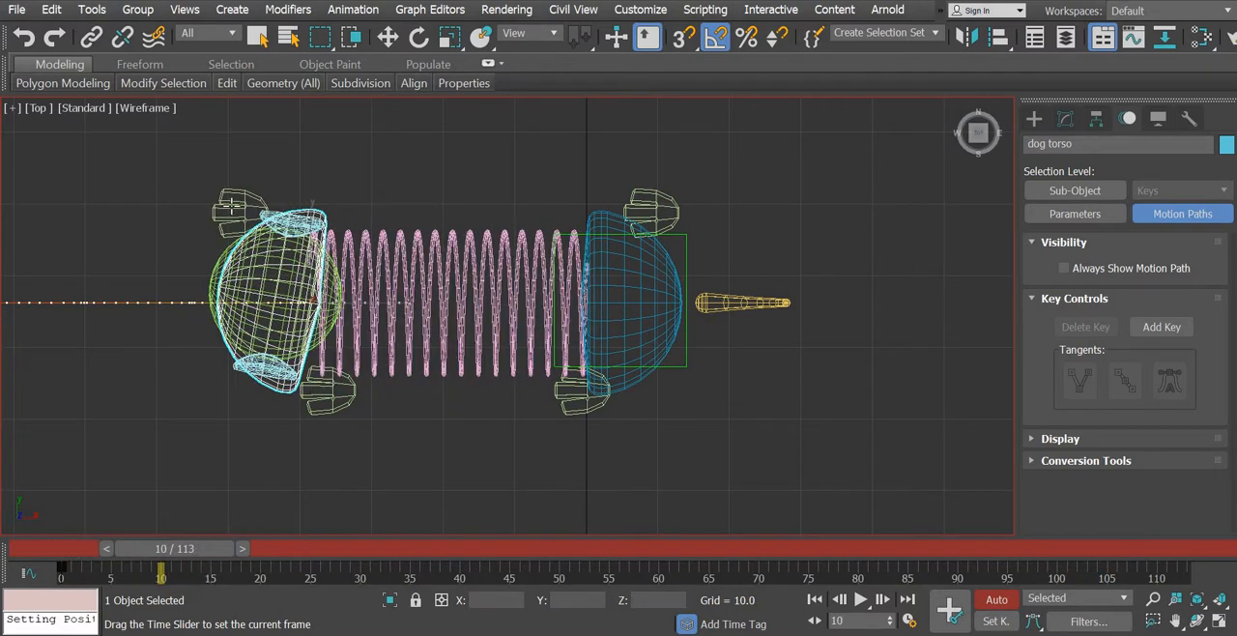
{"action": "left_click", "coordinate": [231, 208]}
{"action": "key", "text": "e"}
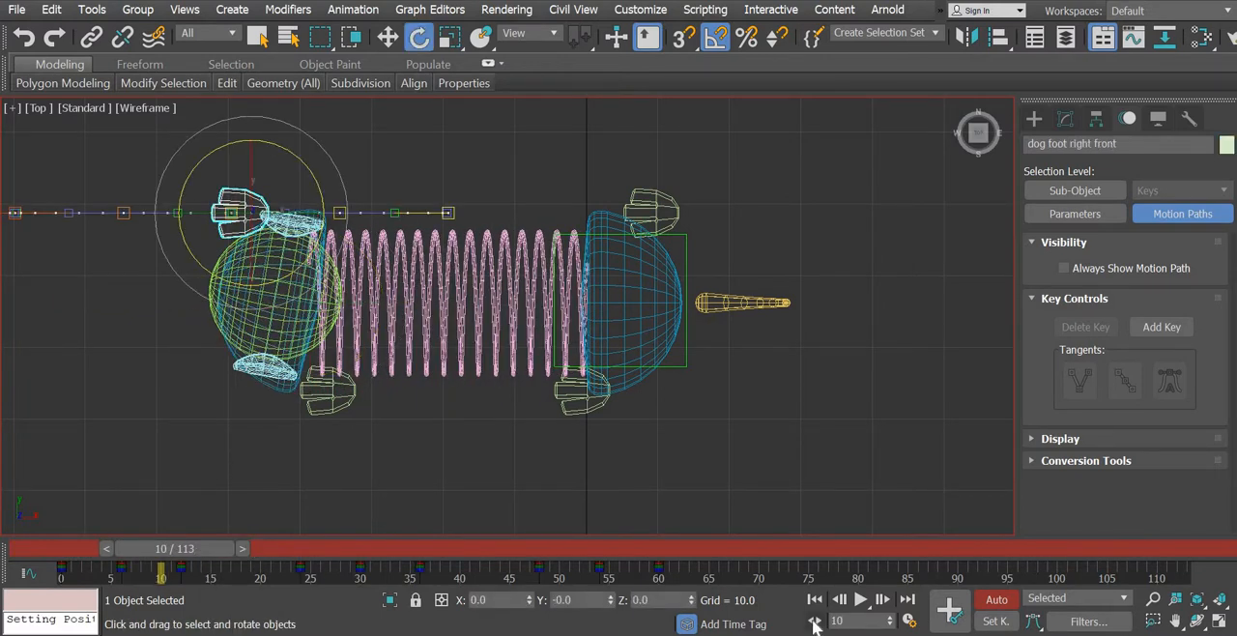
{"action": "left_click", "coordinate": [815, 623]}
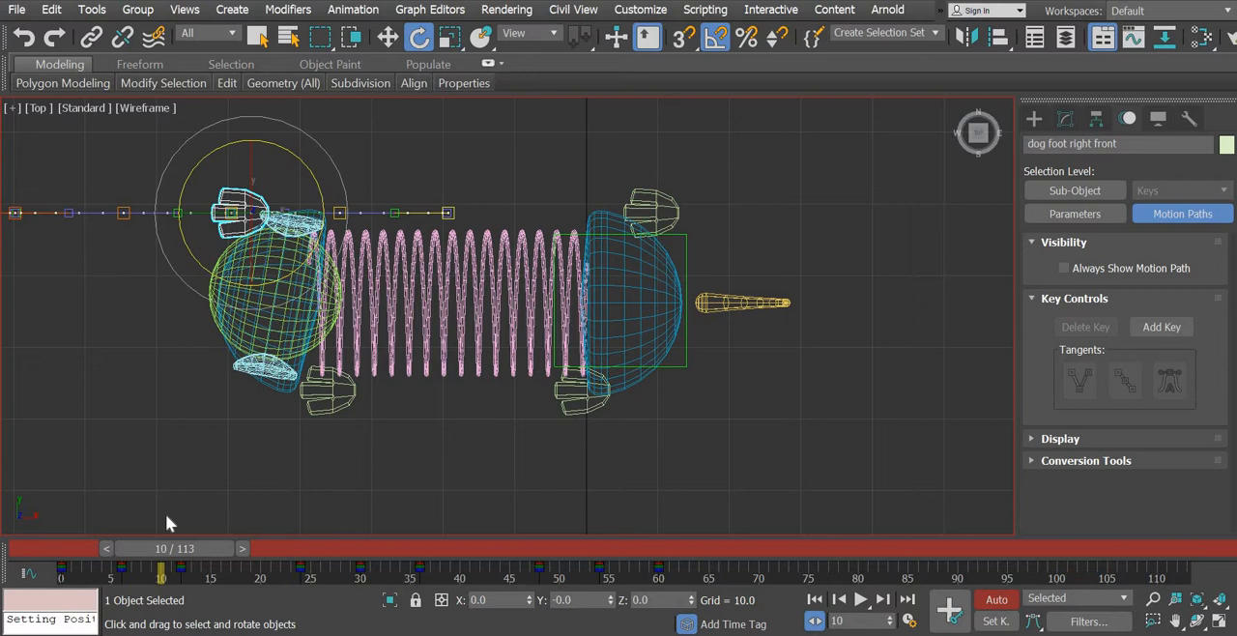
{"action": "left_click", "coordinate": [245, 548]}
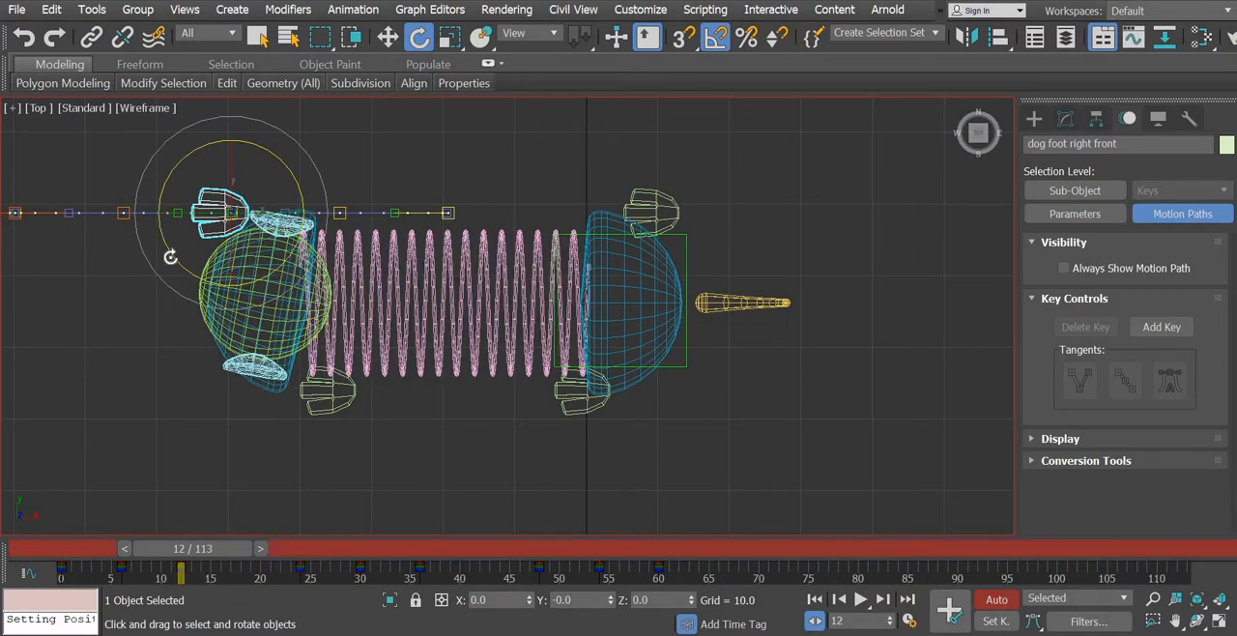
- Rotate the dog torso 20 degrees about Z at frame 12, then scrub back to frame 0 to check the swing
{"action": "left_click_drag", "start_coordinate": [180, 261], "coordinate": [183, 266]}
{"action": "key", "text": "ctrl+z"}
{"action": "left_click", "coordinate": [277, 406]}
{"action": "left_click", "coordinate": [276, 391]}
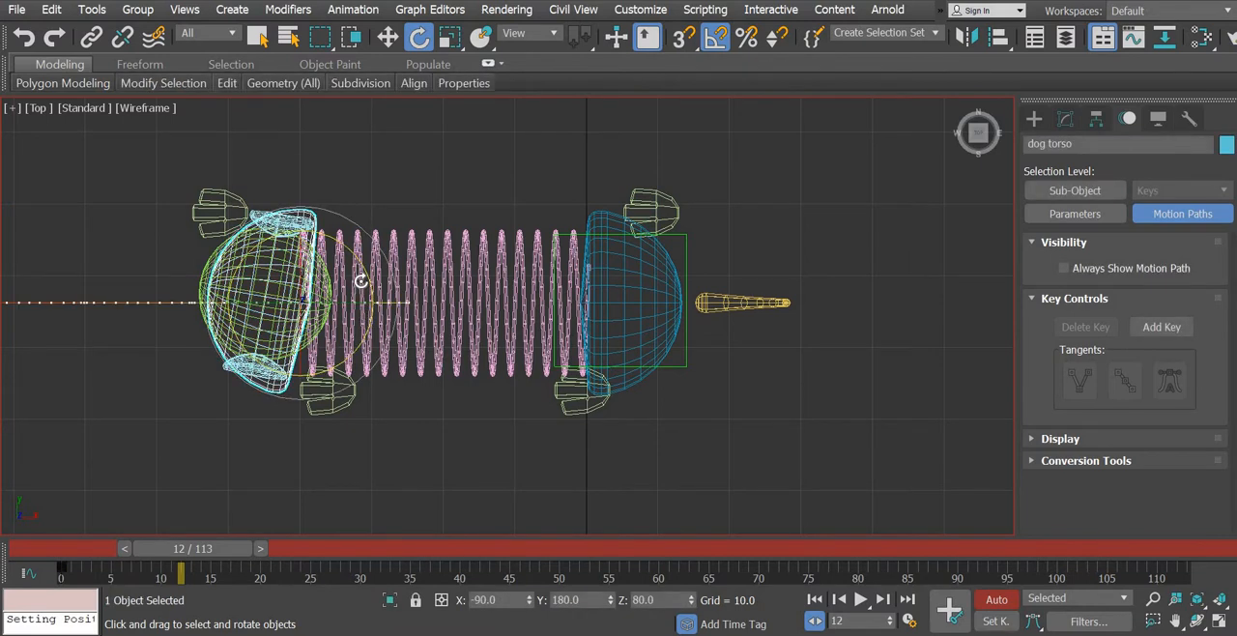
{"action": "left_click_drag", "start_coordinate": [361, 266], "coordinate": [367, 258]}
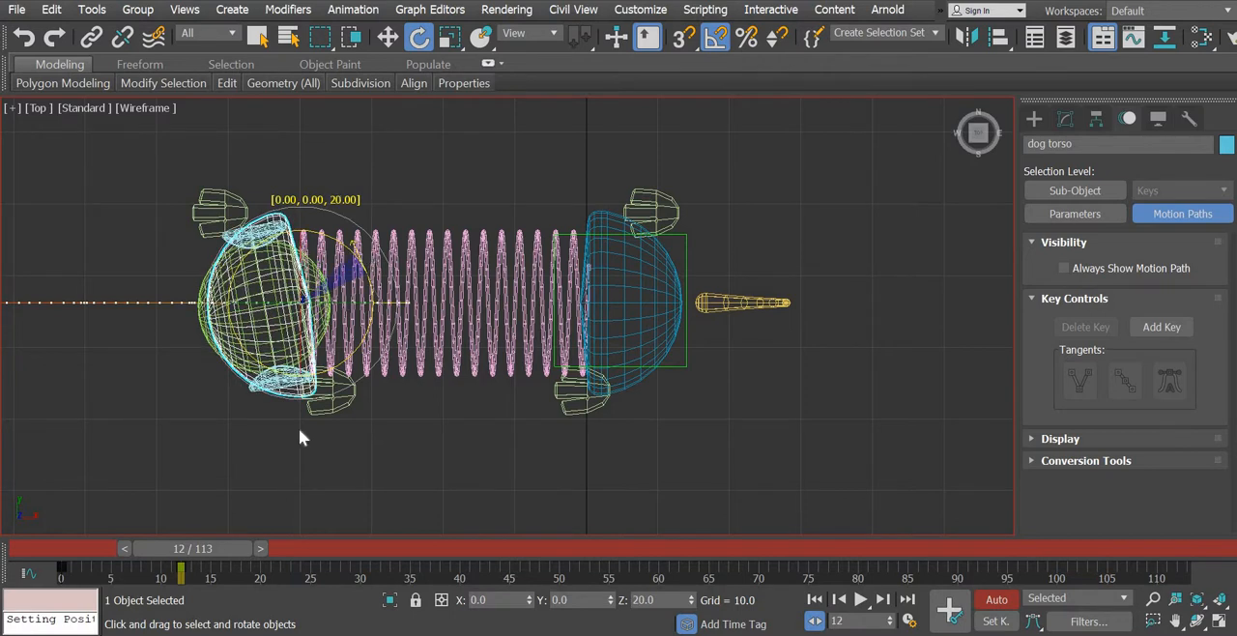
{"action": "left_click_drag", "start_coordinate": [224, 543], "coordinate": [112, 544]}
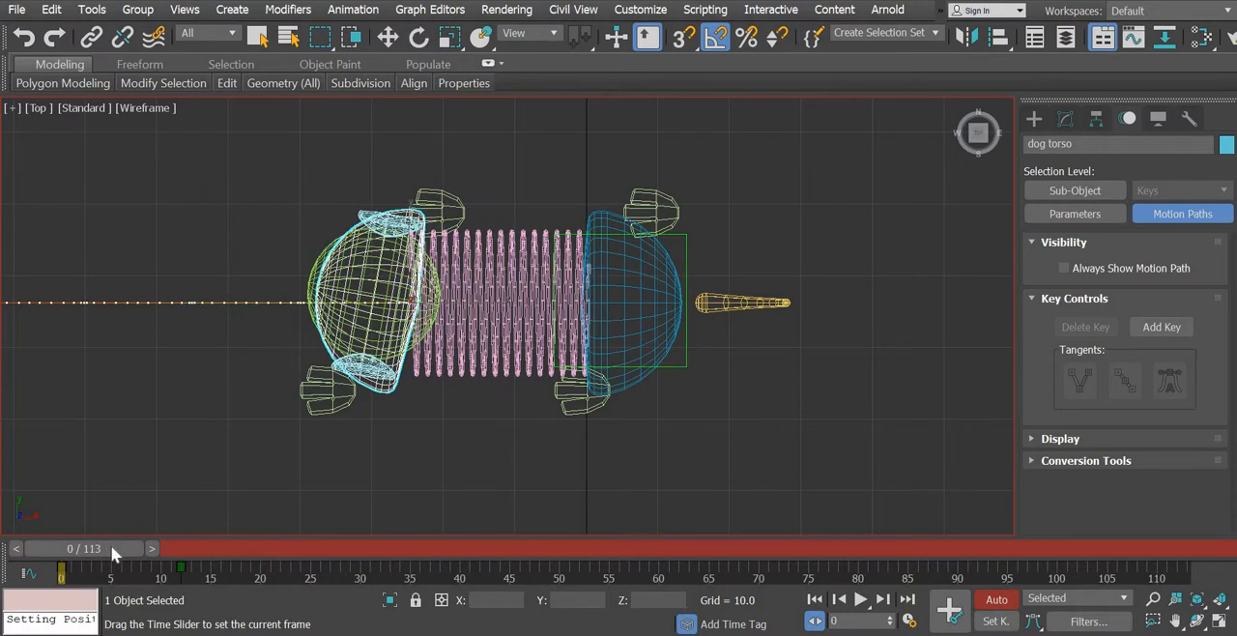
- Select the left front foot and move the timeline to its key at frame 24
{"action": "left_click_drag", "start_coordinate": [226, 546], "coordinate": [298, 553]}
{"action": "key", "text": "e"}
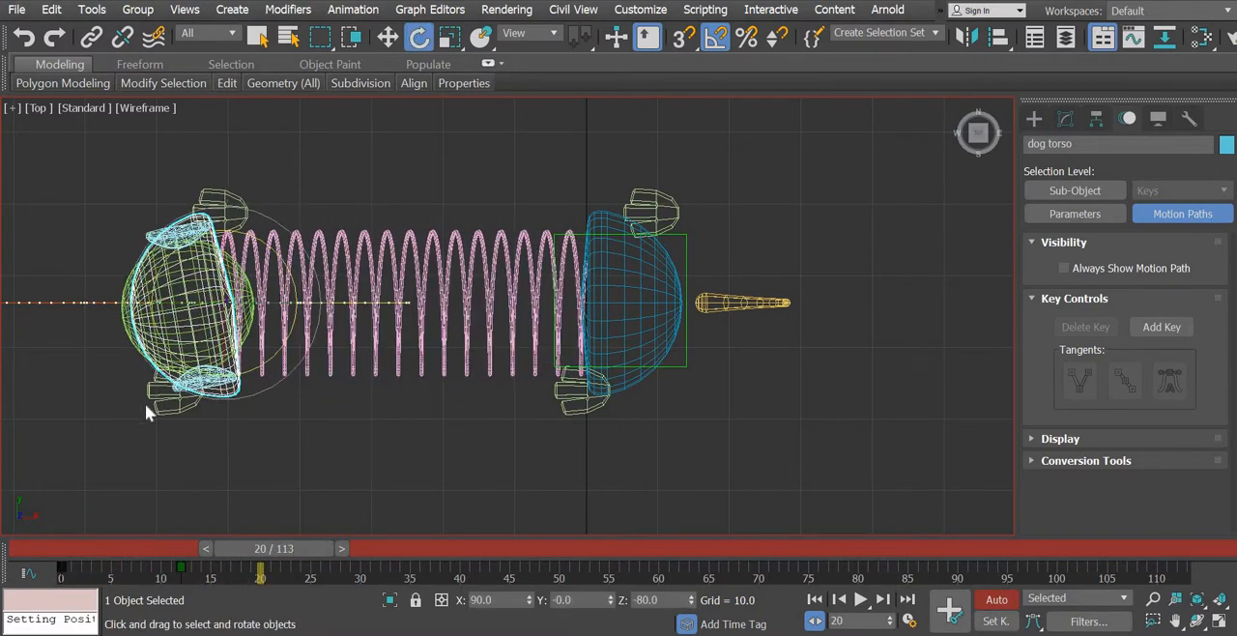
{"action": "left_click", "coordinate": [164, 407]}
{"action": "left_click", "coordinate": [164, 407]}
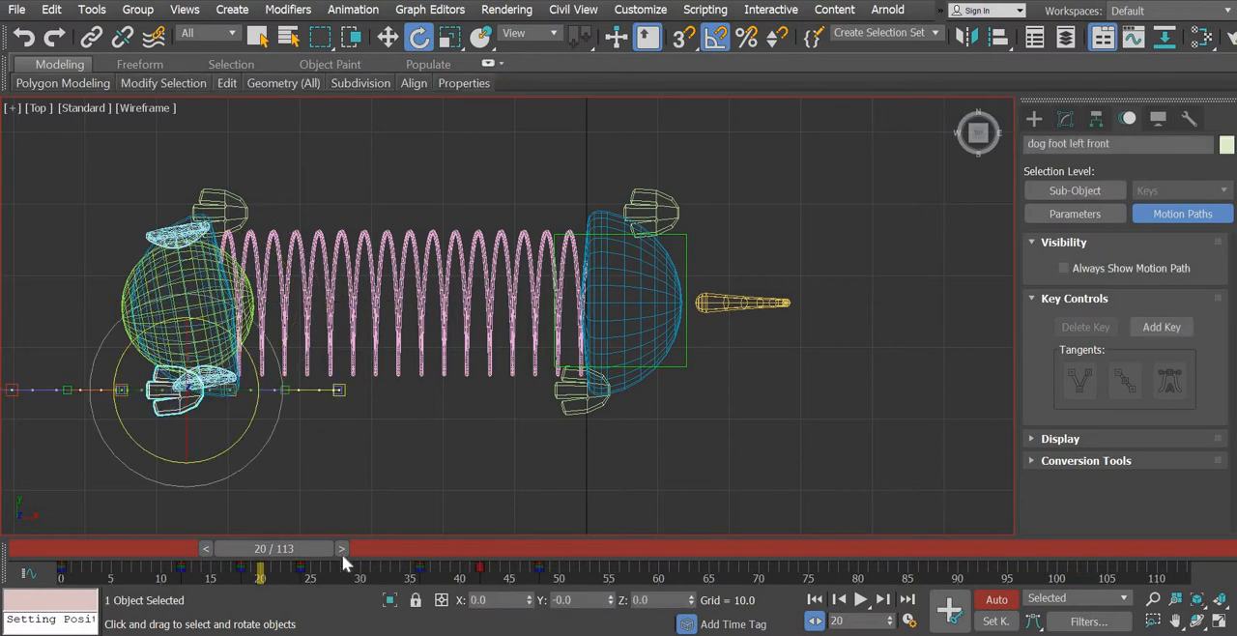
{"action": "left_click", "coordinate": [373, 541]}
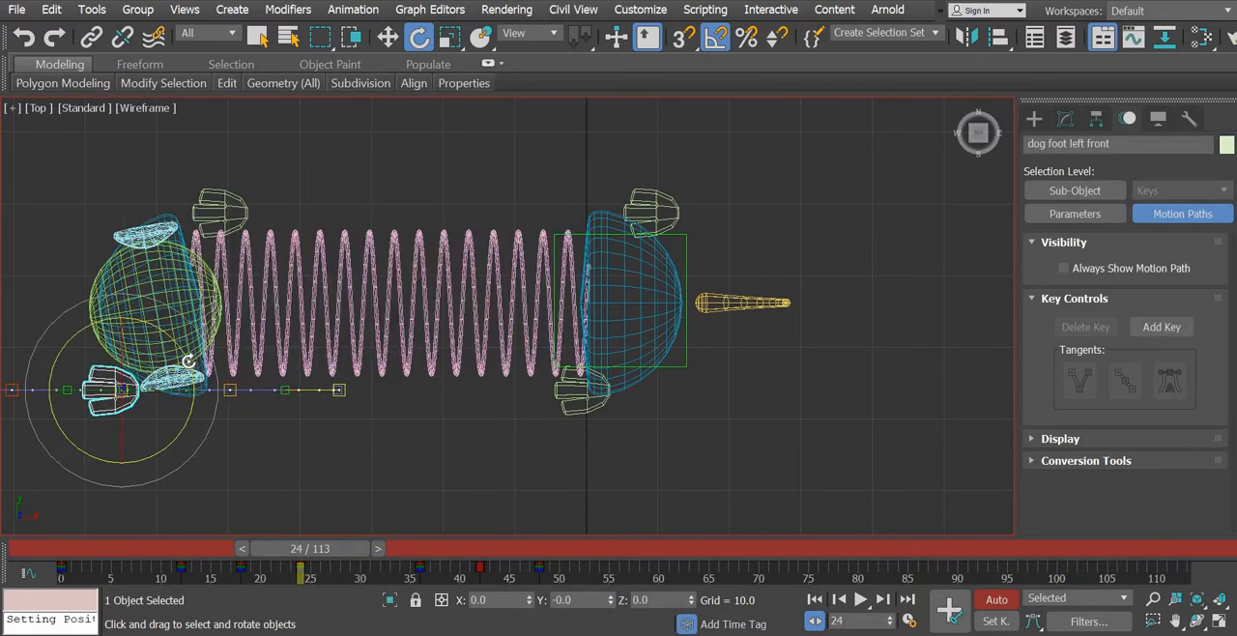
{"action": "left_click_drag", "start_coordinate": [189, 359], "coordinate": [189, 369]}
{"action": "key", "text": "ctrl+z"}
{"action": "key", "text": "ctrl+z"}
- Rotate the dog torso -20 degrees about Z at frame 24 and scrub through the motion to check it
{"action": "left_click", "coordinate": [200, 392]}
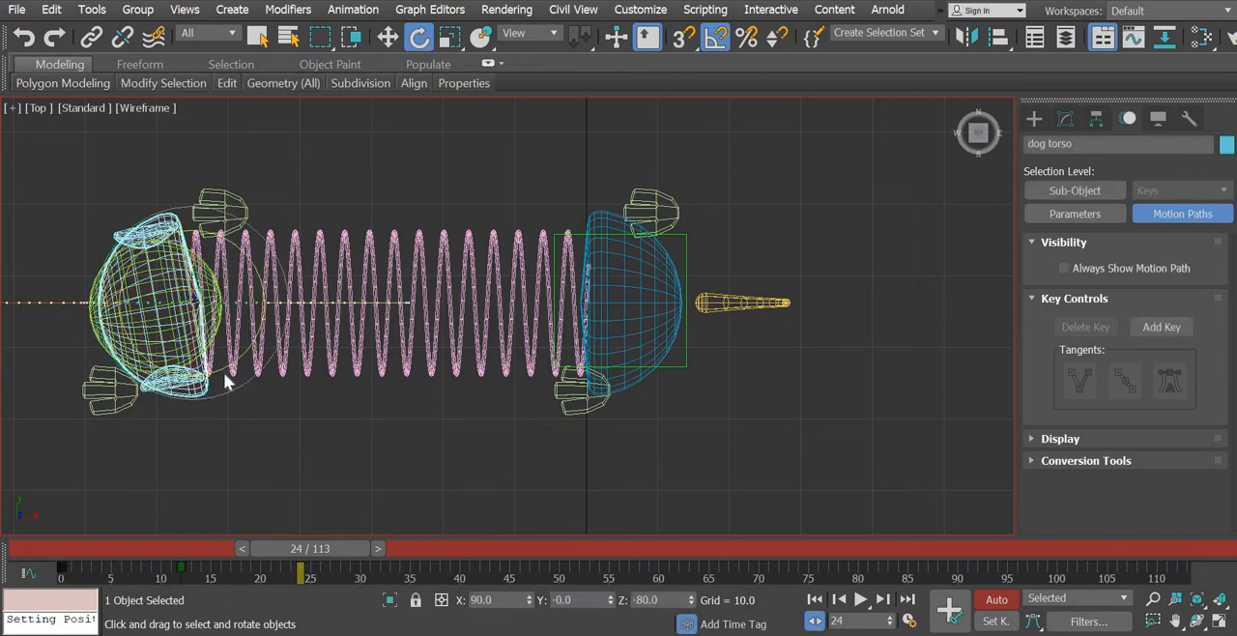
{"action": "left_click_drag", "start_coordinate": [261, 282], "coordinate": [261, 295]}
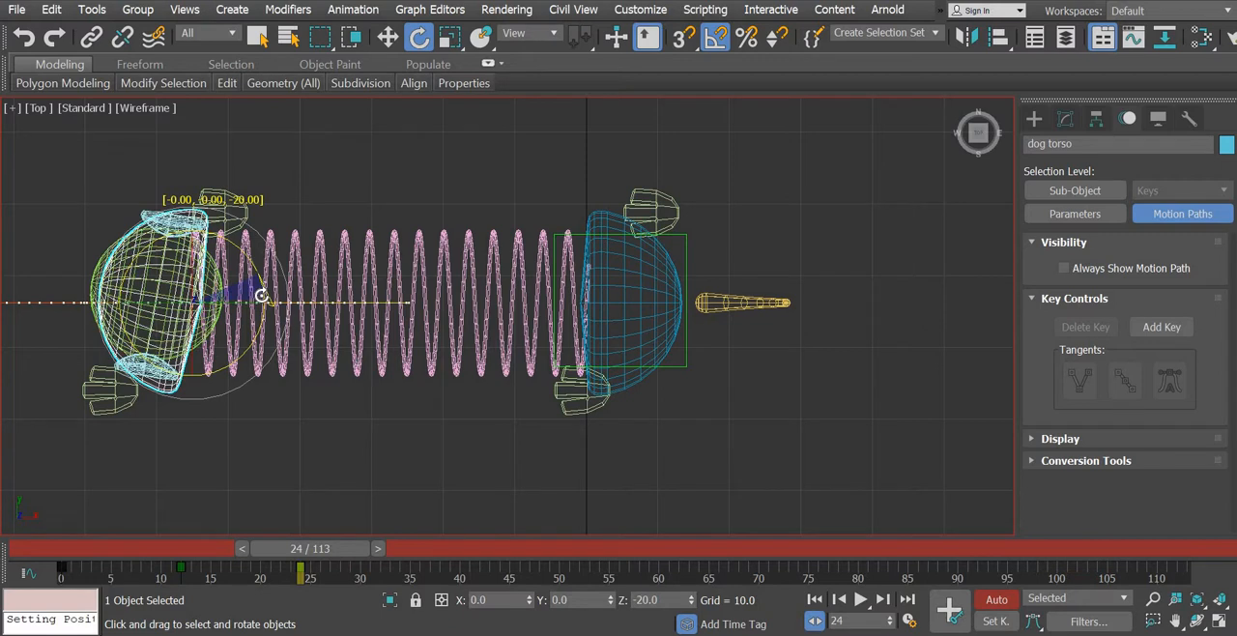
{"action": "key", "text": "q"}
{"action": "left_click_drag", "start_coordinate": [344, 550], "coordinate": [107, 565]}
{"action": "left_click_drag", "start_coordinate": [192, 572], "coordinate": [357, 618]}
{"action": "key", "text": "e"}
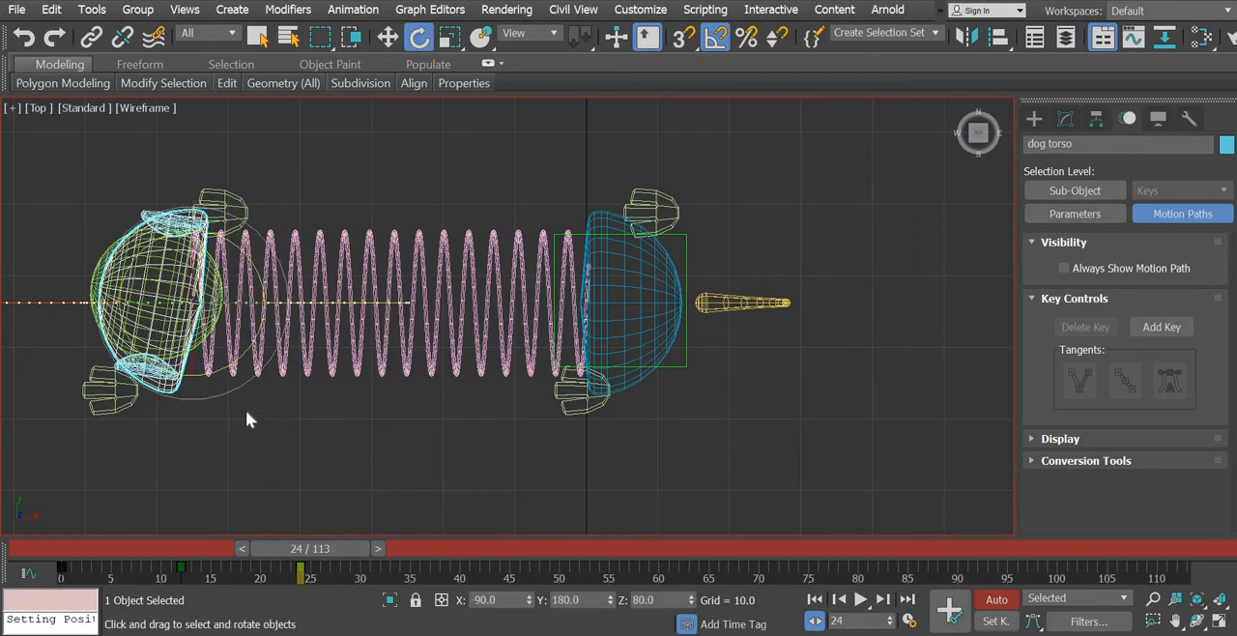
- Find the right front foot's key at frame 36 and rotate the dog torso 20 degrees about Z there
{"action": "left_click", "coordinate": [232, 206]}
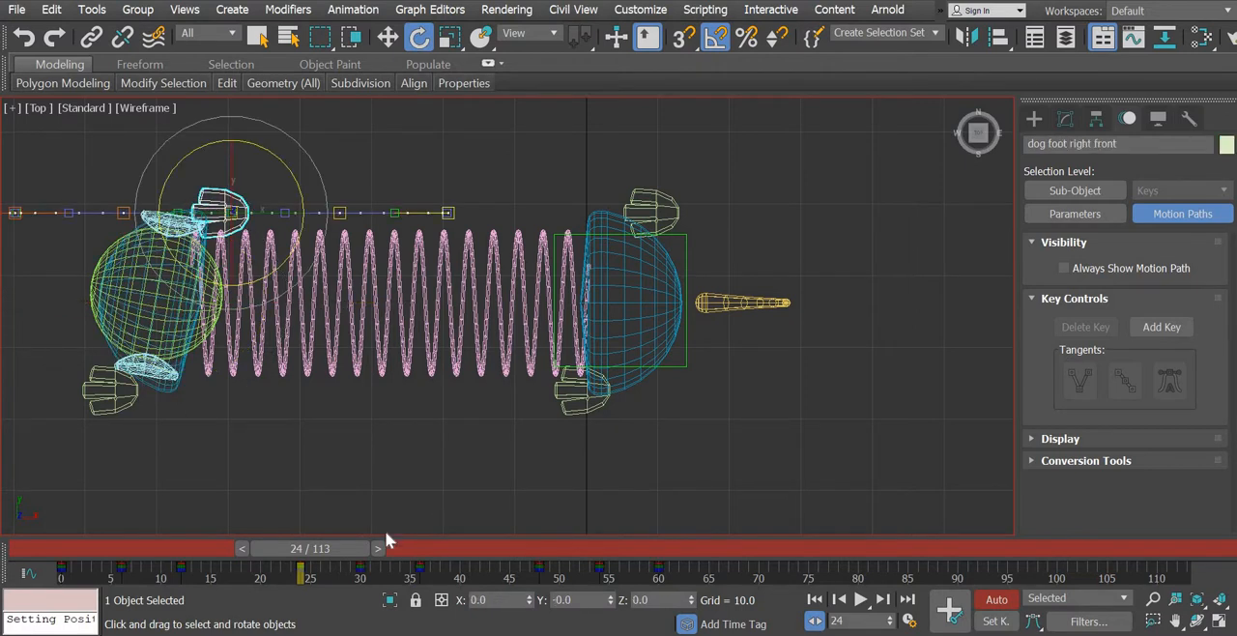
{"action": "left_click_drag", "start_coordinate": [377, 555], "coordinate": [491, 548]}
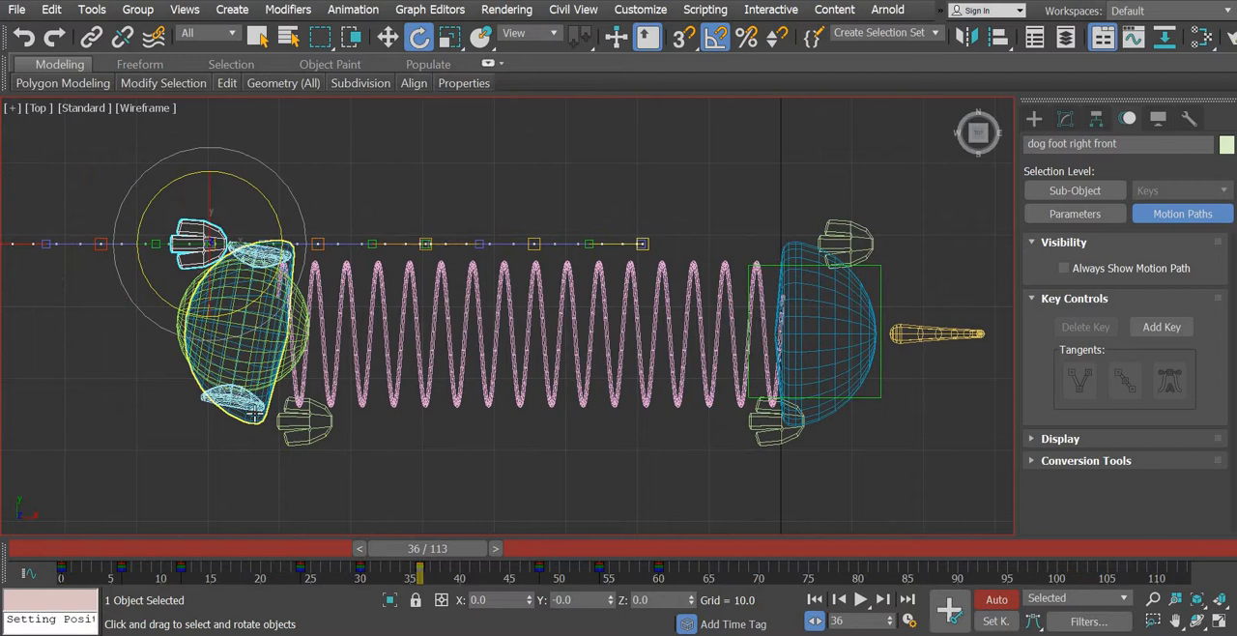
{"action": "left_click", "coordinate": [331, 311]}
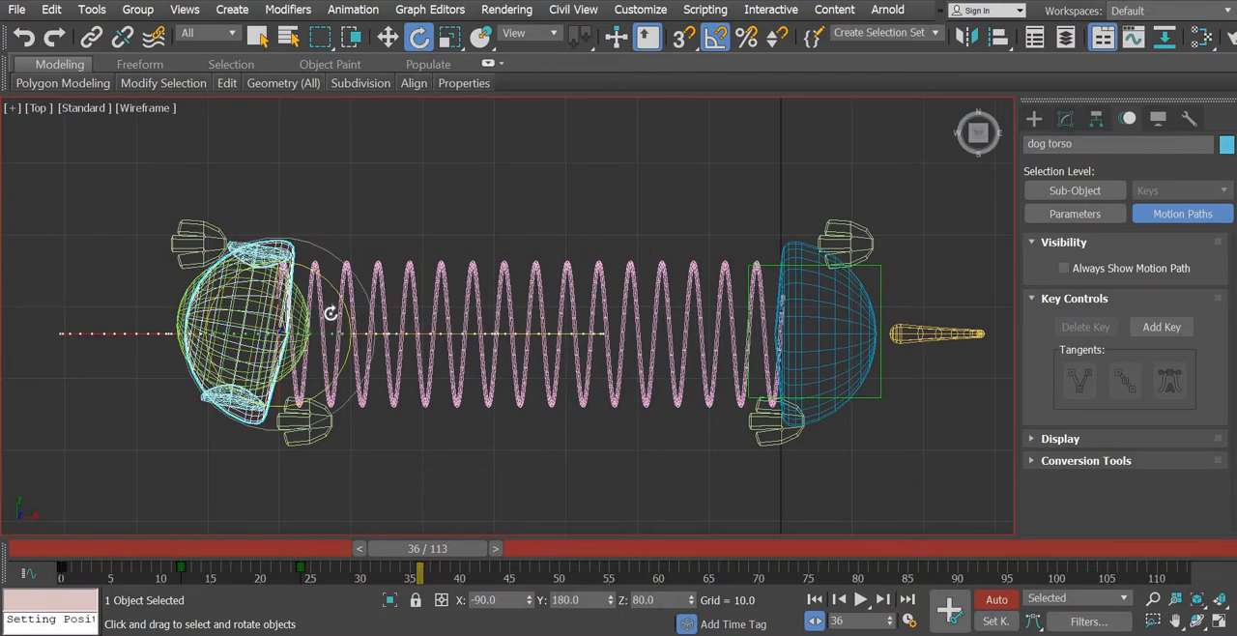
{"action": "left_click_drag", "start_coordinate": [343, 306], "coordinate": [343, 290]}
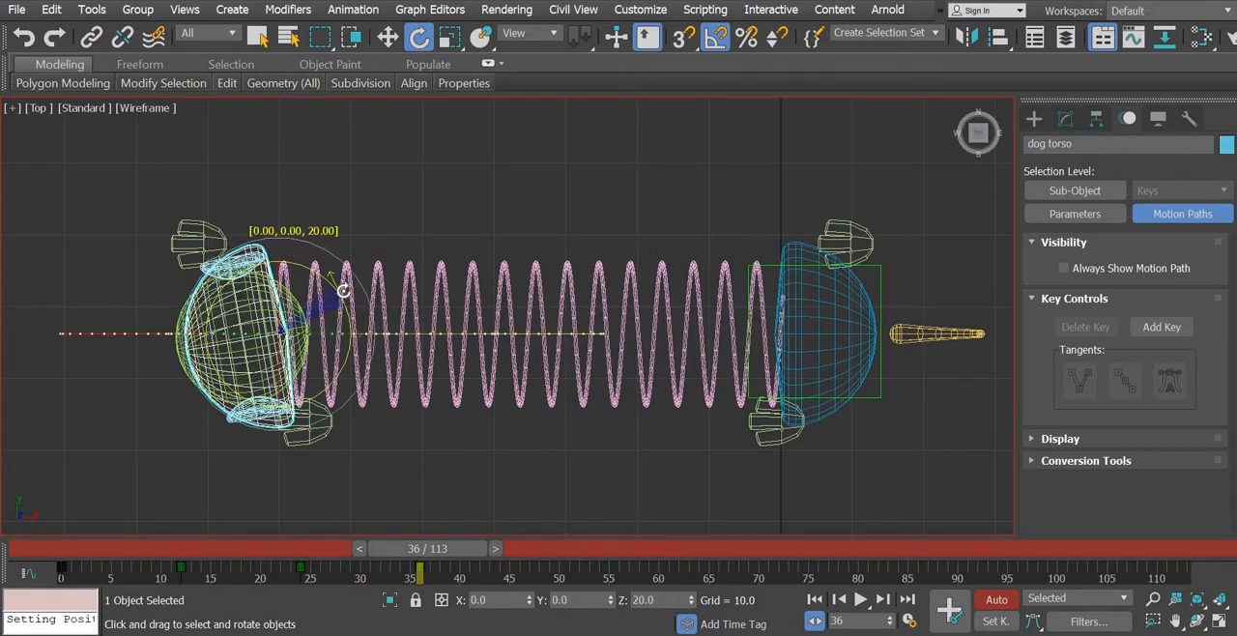
{"action": "left_click_drag", "start_coordinate": [438, 550], "coordinate": [349, 549]}
{"action": "left_click", "coordinate": [435, 556]}
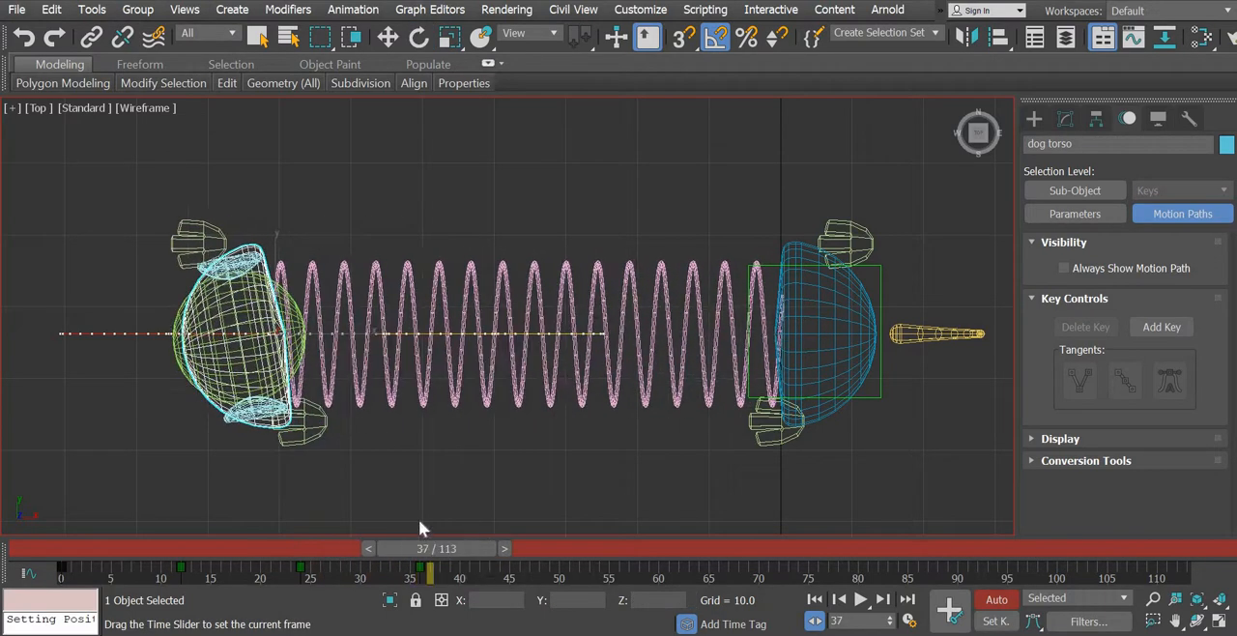
- Find the left front foot's key at frame 48 and rotate the dog torso -20 degrees about Z there
{"action": "key", "text": "e"}
{"action": "left_click", "coordinate": [321, 433]}
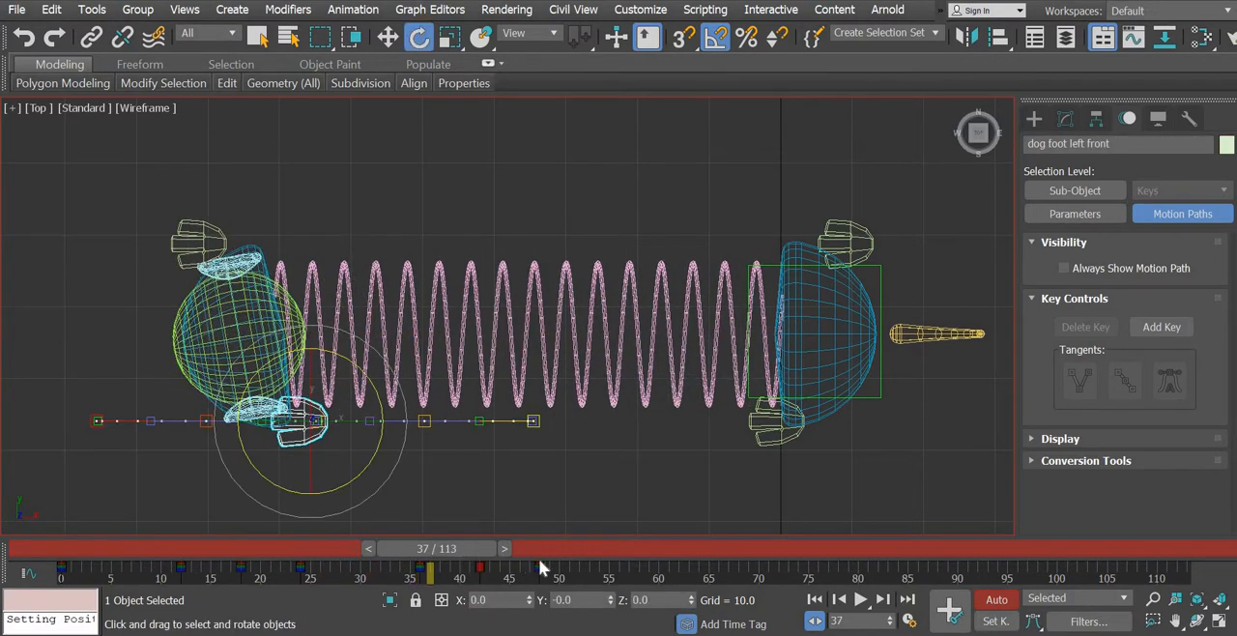
{"action": "left_click_drag", "start_coordinate": [542, 568], "coordinate": [572, 576]}
{"action": "left_click", "coordinate": [192, 428]}
{"action": "left_click", "coordinate": [180, 424]}
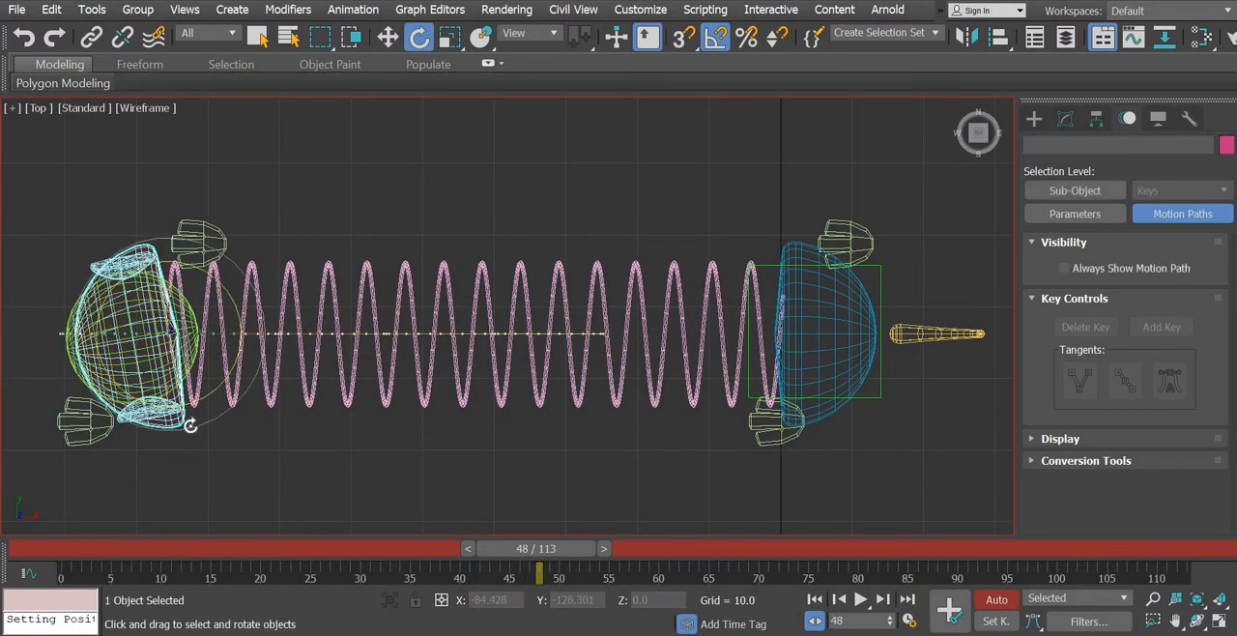
{"action": "left_click_drag", "start_coordinate": [238, 306], "coordinate": [243, 333]}
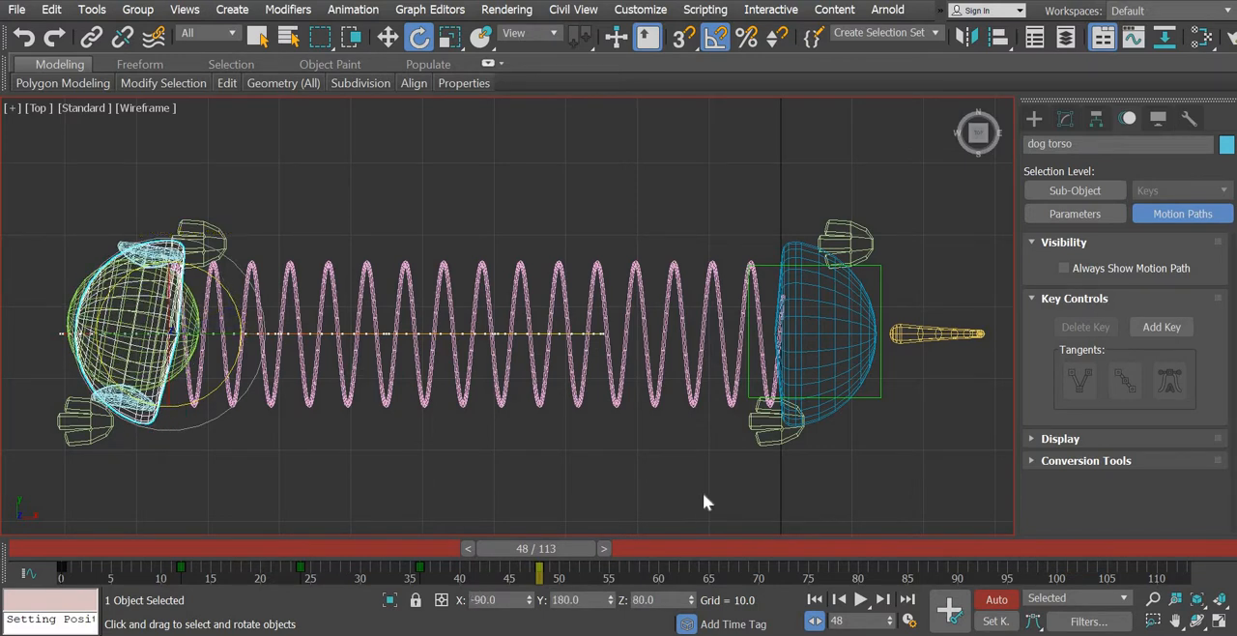
- Move to the left back foot's key at frame 66 and rotate the dog hip 5 degrees clockwise as seen from above
{"action": "left_click", "coordinate": [847, 319]}
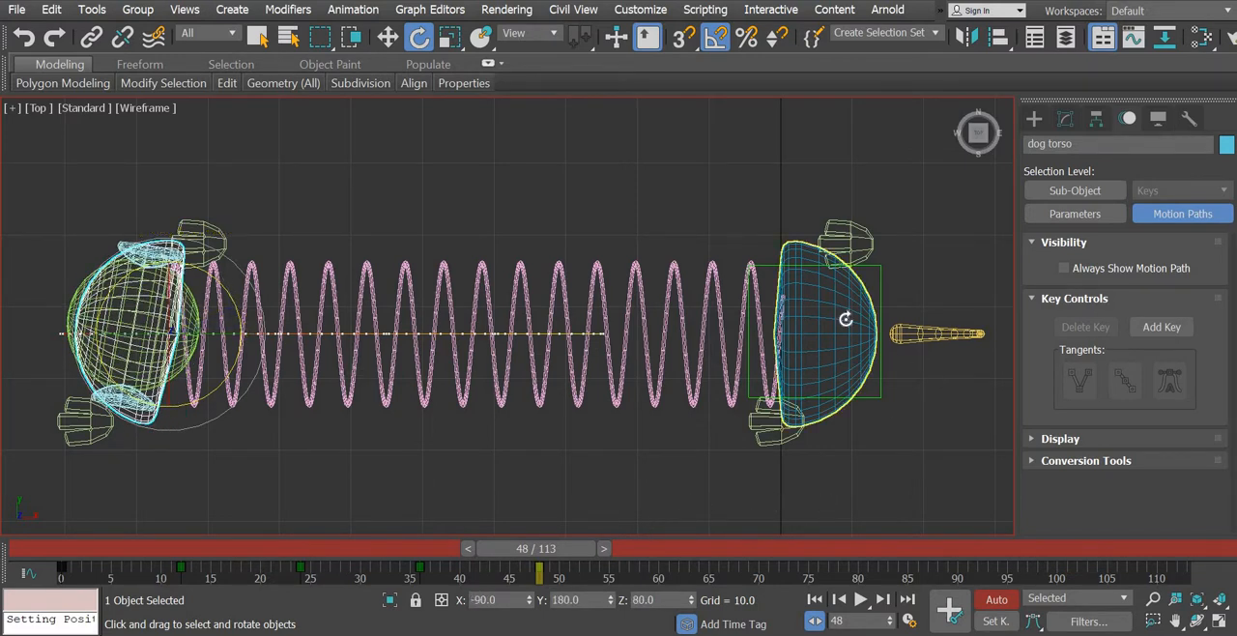
{"action": "middle_click_drag", "start_coordinate": [863, 474], "coordinate": [525, 447]}
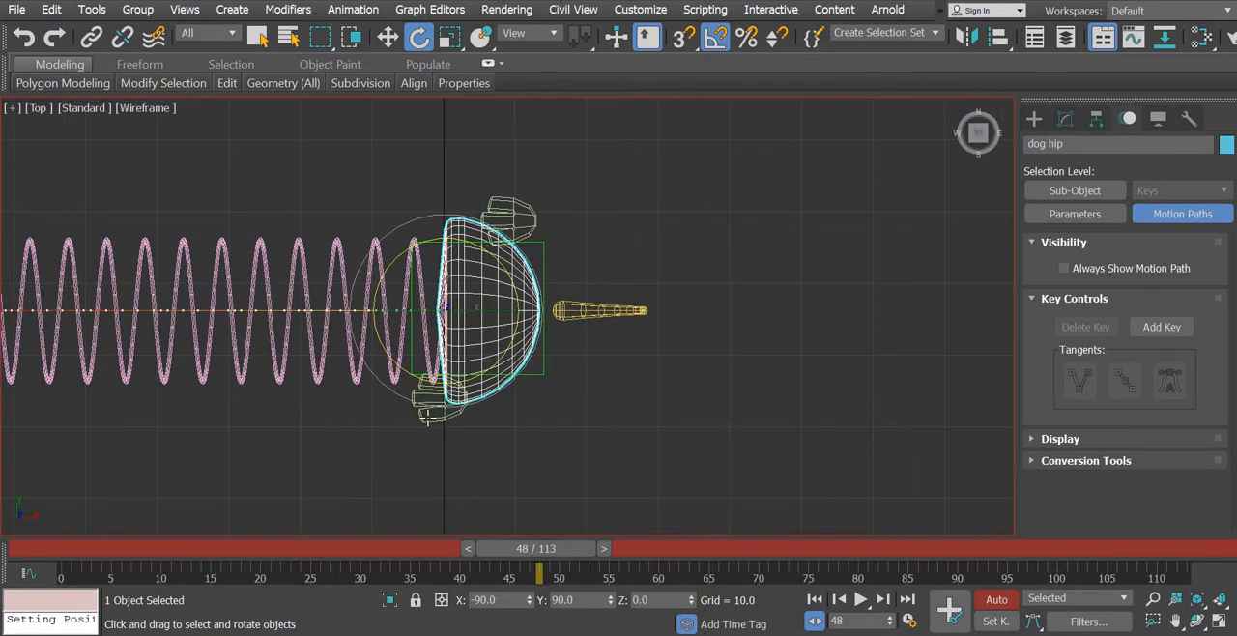
{"action": "left_click", "coordinate": [425, 416]}
{"action": "left_click", "coordinate": [773, 551]}
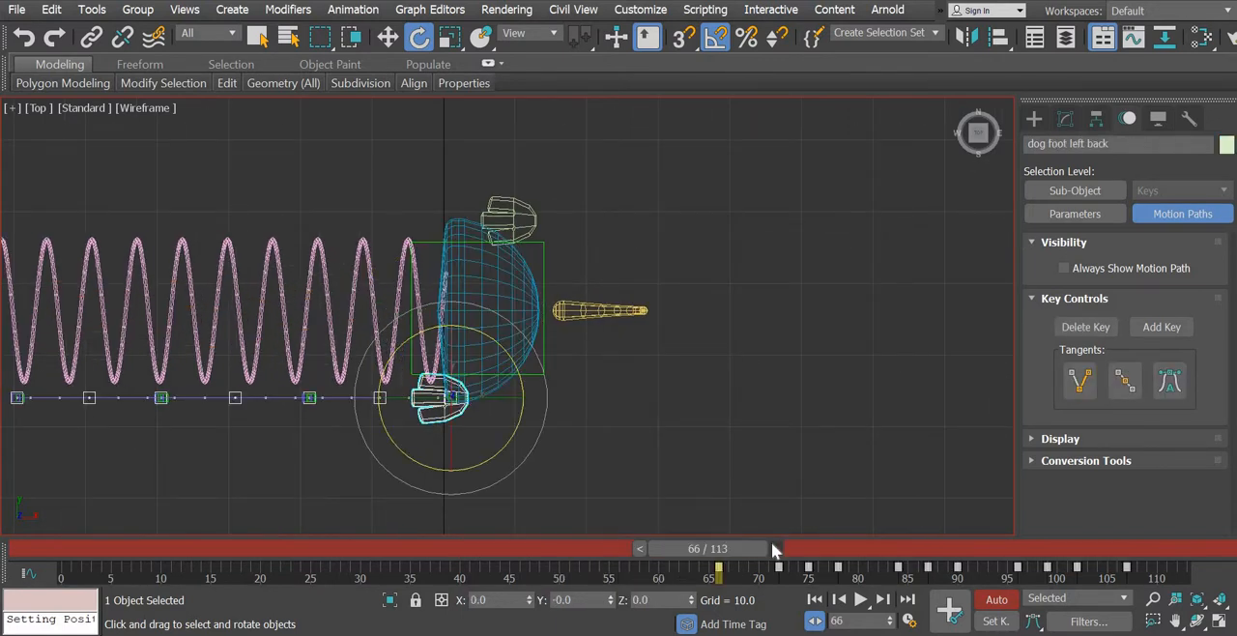
{"action": "left_click", "coordinate": [594, 440]}
{"action": "left_click", "coordinate": [461, 386]}
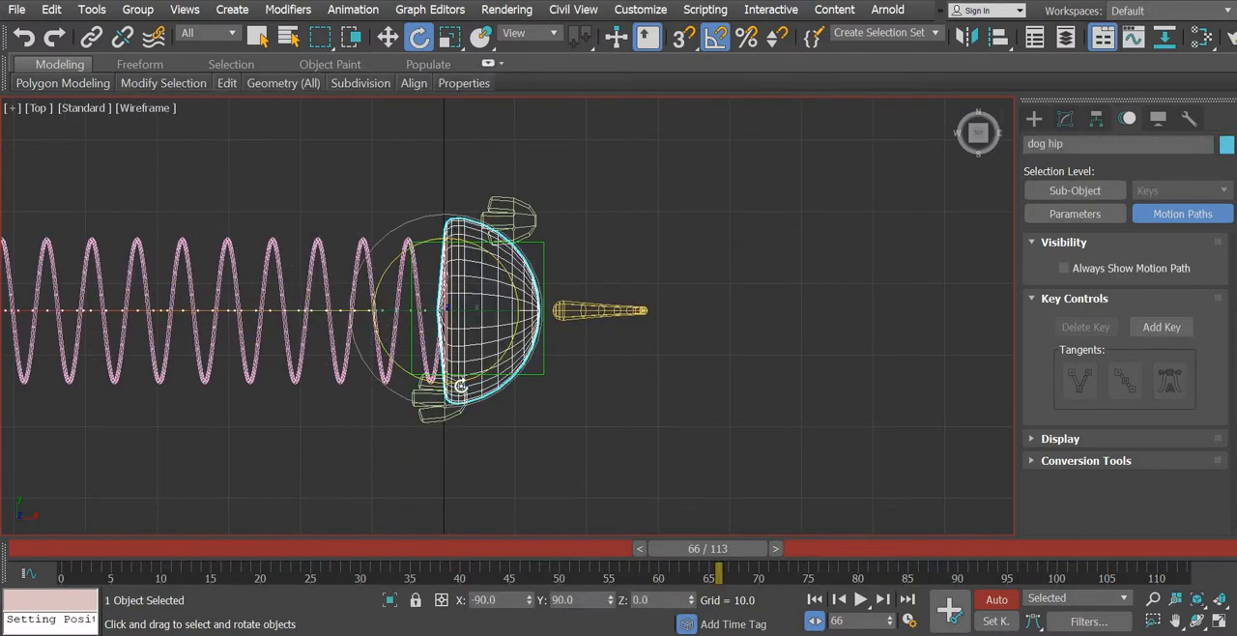
{"action": "left_click_drag", "start_coordinate": [399, 371], "coordinate": [397, 372]}
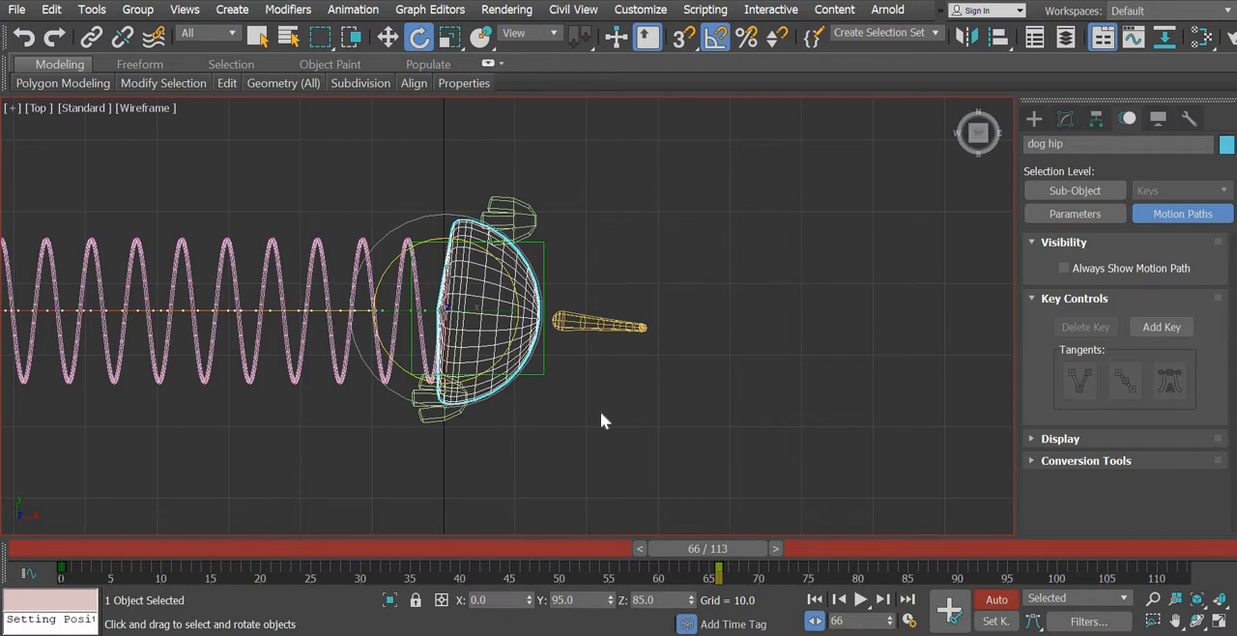
- Move to the right back foot's key at frame 72 and rotate the dog hip 10 degrees counterclockwise as seen from above
{"action": "left_click", "coordinate": [534, 217]}
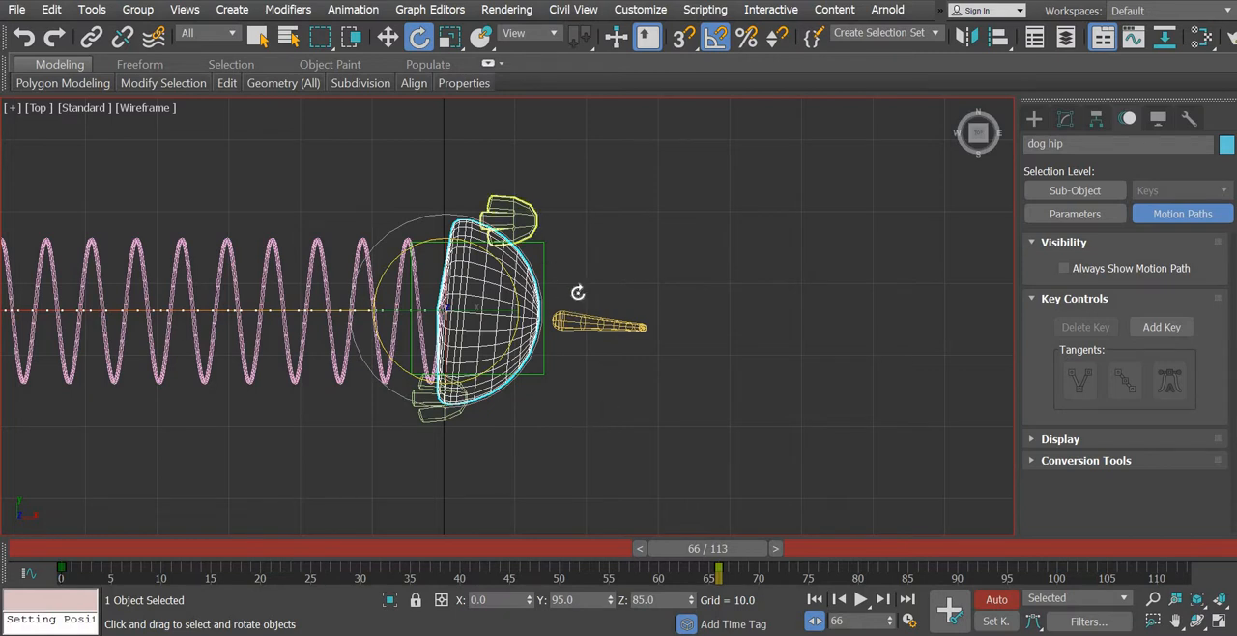
{"action": "left_click", "coordinate": [778, 551]}
{"action": "left_click", "coordinate": [809, 549]}
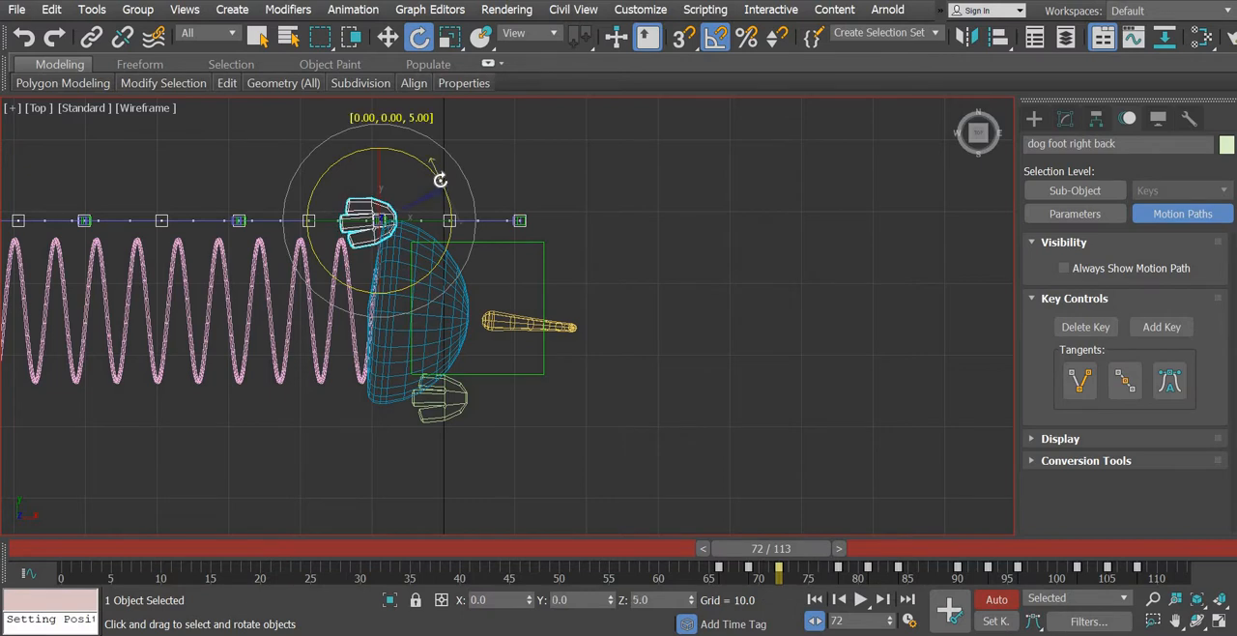
{"action": "left_click", "coordinate": [439, 259]}
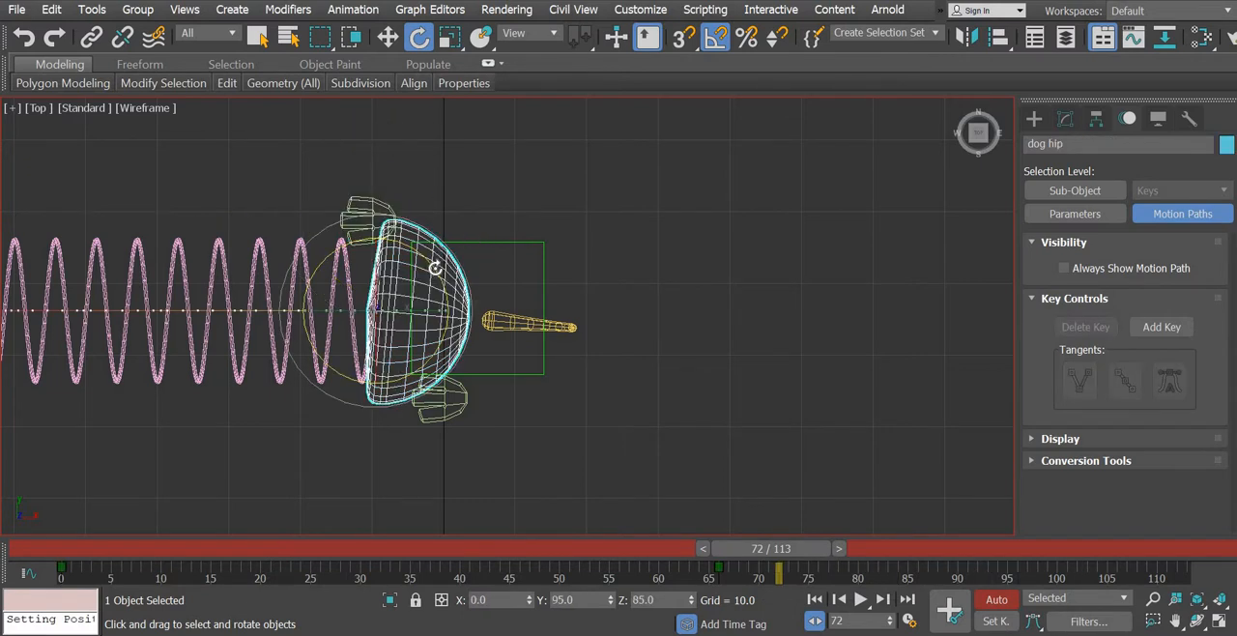
{"action": "left_click_drag", "start_coordinate": [440, 259], "coordinate": [434, 259]}
- Find the left back foot's key at frame 78 and rotate the dog hip 10 degrees clockwise as seen from above
{"action": "left_click_drag", "start_coordinate": [749, 549], "coordinate": [785, 560]}
{"action": "key", "text": "e"}
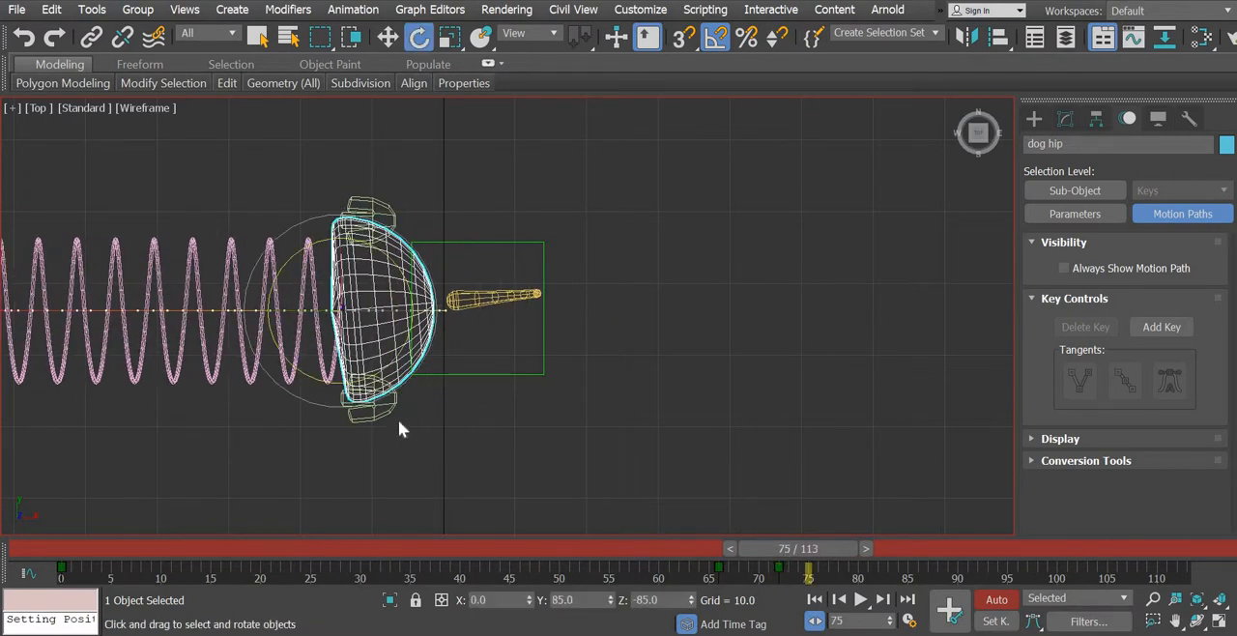
{"action": "left_click", "coordinate": [375, 412]}
{"action": "left_click", "coordinate": [866, 547]}
{"action": "left_click", "coordinate": [876, 548]}
{"action": "left_click", "coordinate": [886, 548]}
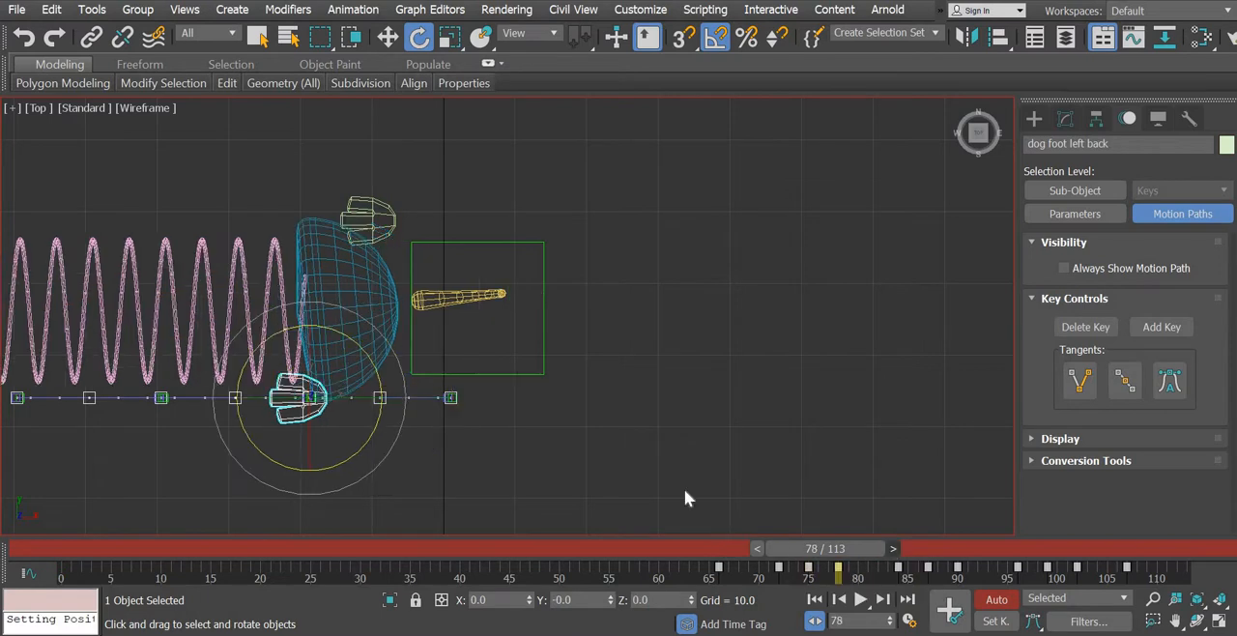
{"action": "left_click", "coordinate": [377, 289]}
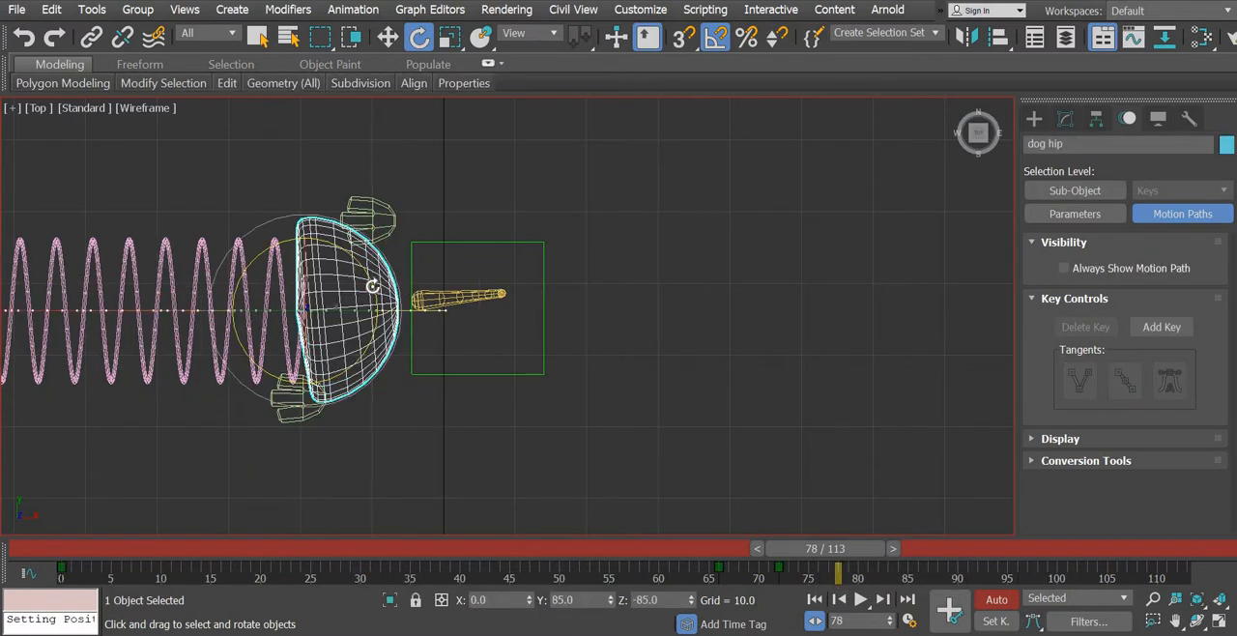
{"action": "left_click_drag", "start_coordinate": [372, 288], "coordinate": [372, 295]}
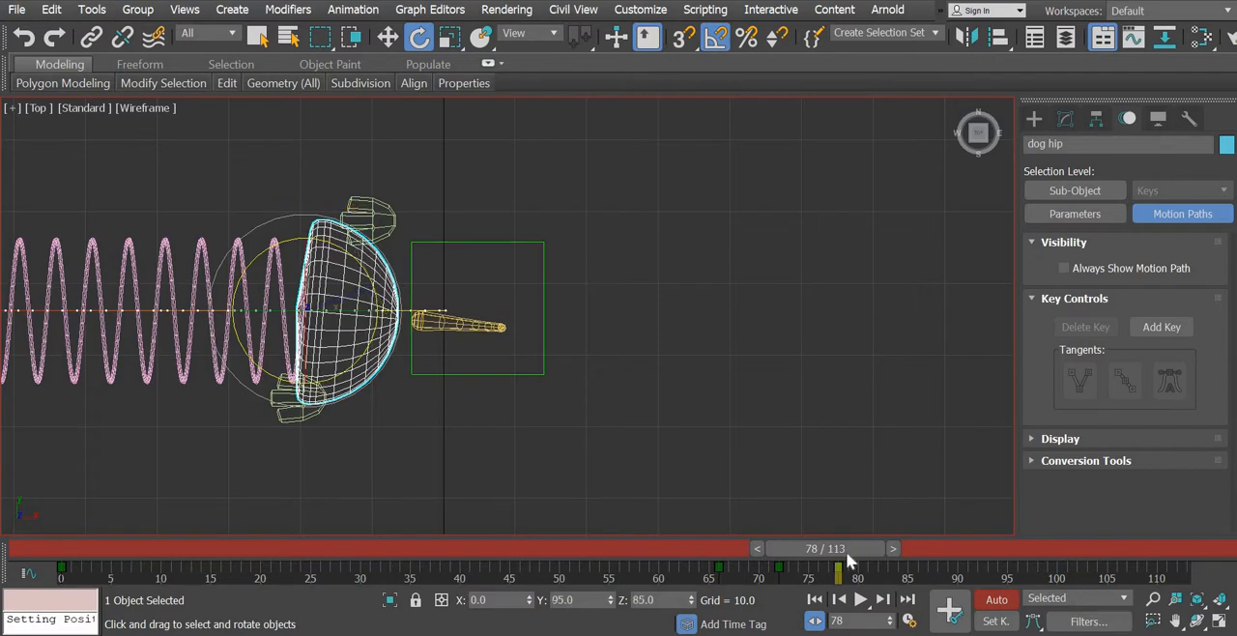
- Find the right back foot's key at frame 84 and rotate the dog hip 15 degrees counterclockwise as seen from above
{"action": "mouse_move", "coordinate": [857, 547]}
{"action": "left_mouse_down"}
{"action": "mouse_move", "coordinate": [811, 537]}
{"action": "mouse_move", "coordinate": [868, 543]}
{"action": "left_mouse_up"}
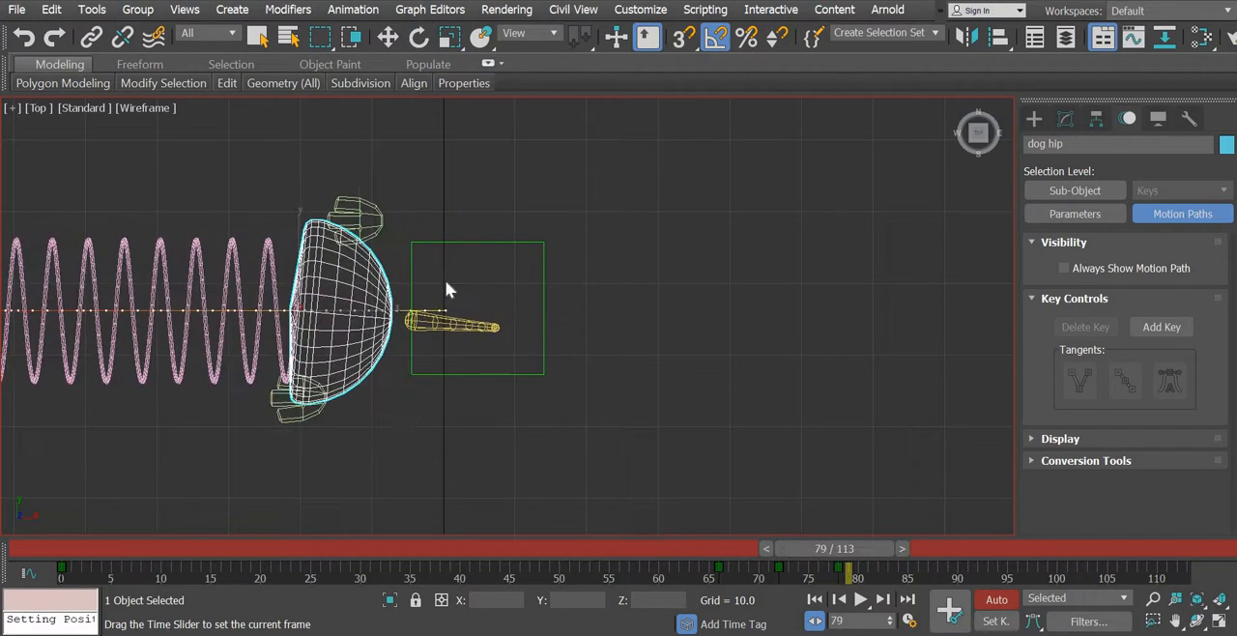
{"action": "left_click", "coordinate": [384, 221]}
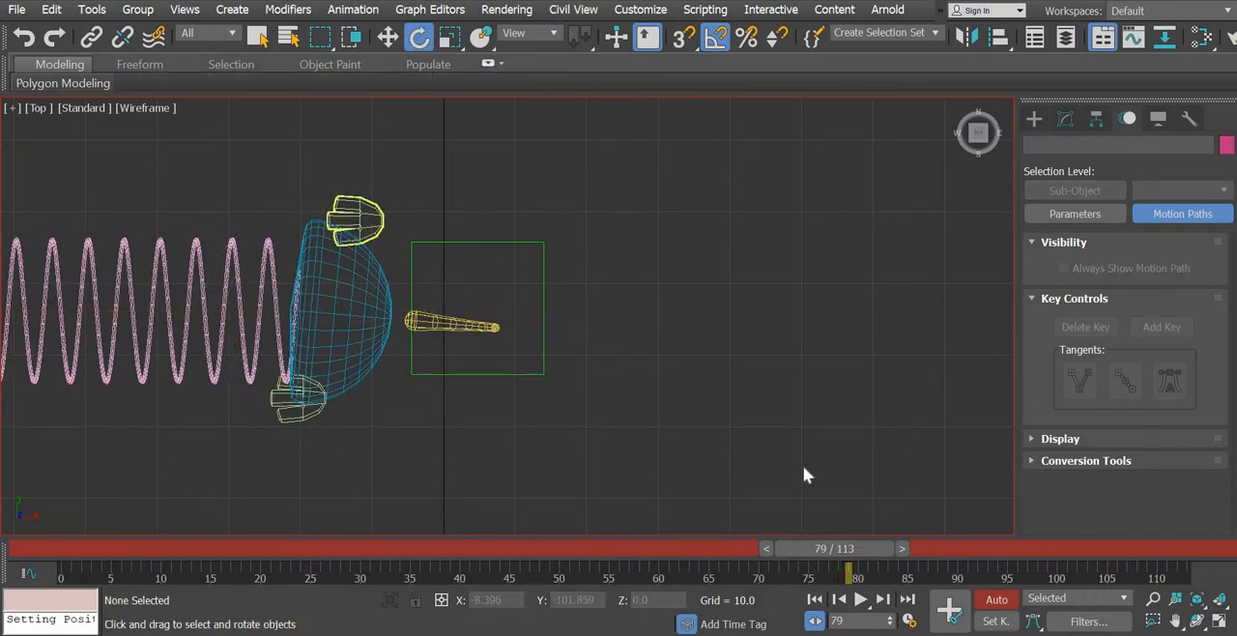
{"action": "left_click", "coordinate": [904, 548]}
{"action": "left_click", "coordinate": [921, 548]}
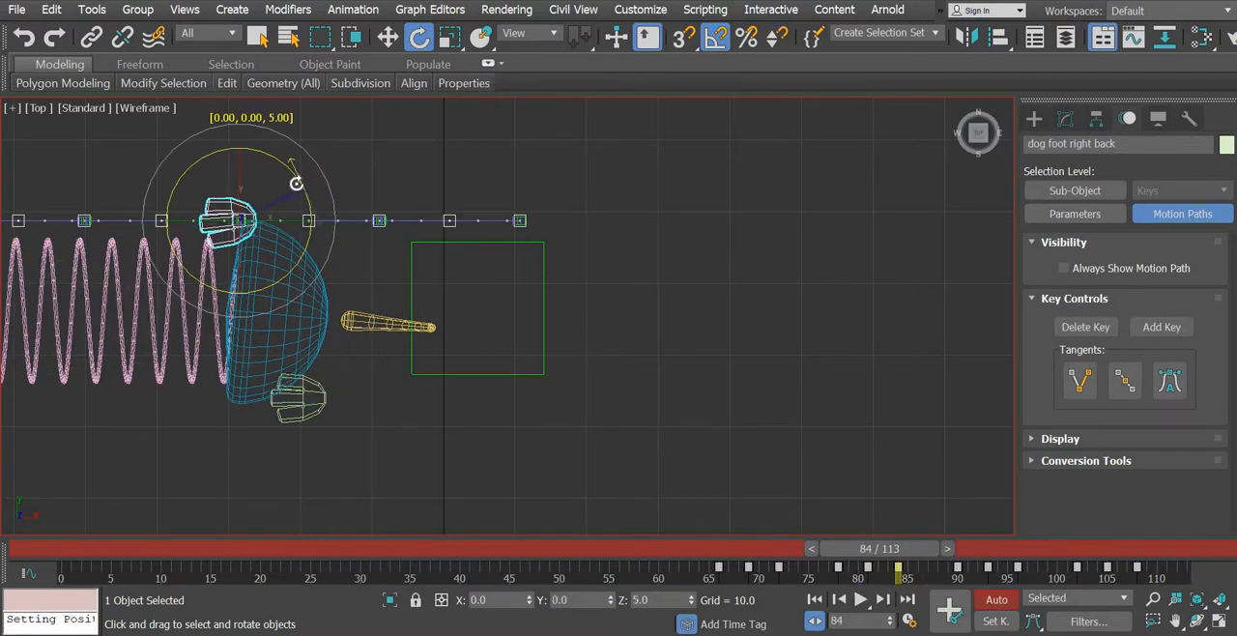
{"action": "left_click", "coordinate": [326, 266]}
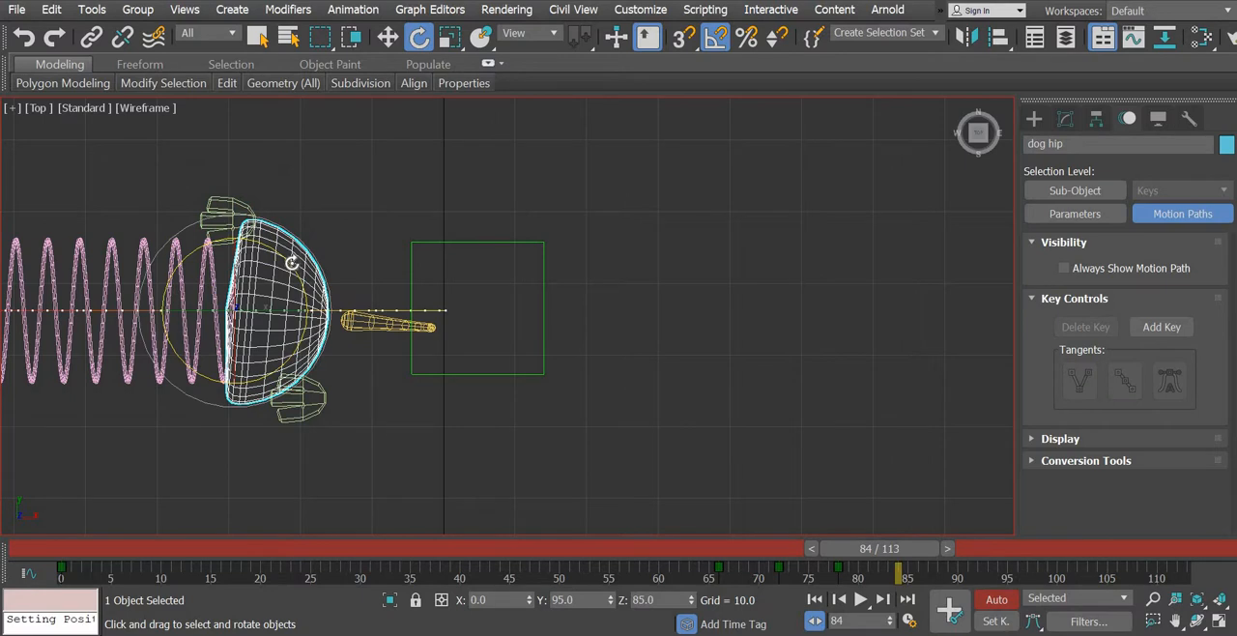
{"action": "left_click_drag", "start_coordinate": [291, 263], "coordinate": [288, 256]}
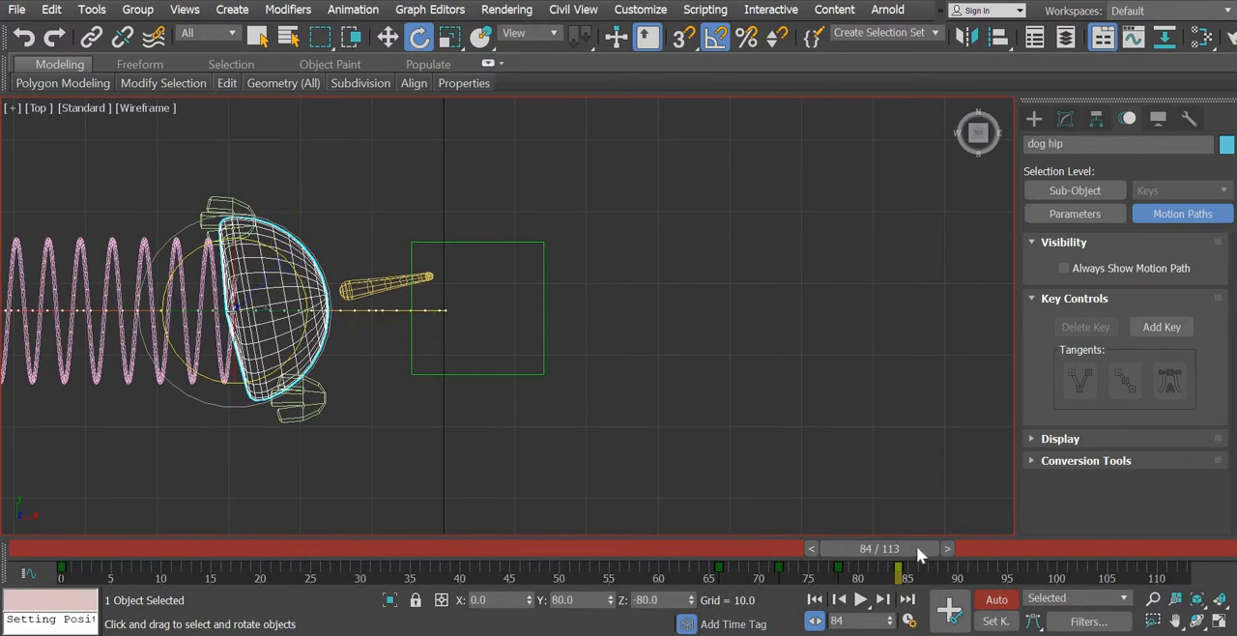
- Move to the left back foot's key at frame 90 and rotate the dog hip 15 degrees clockwise as seen from above
{"action": "left_click", "coordinate": [313, 400]}
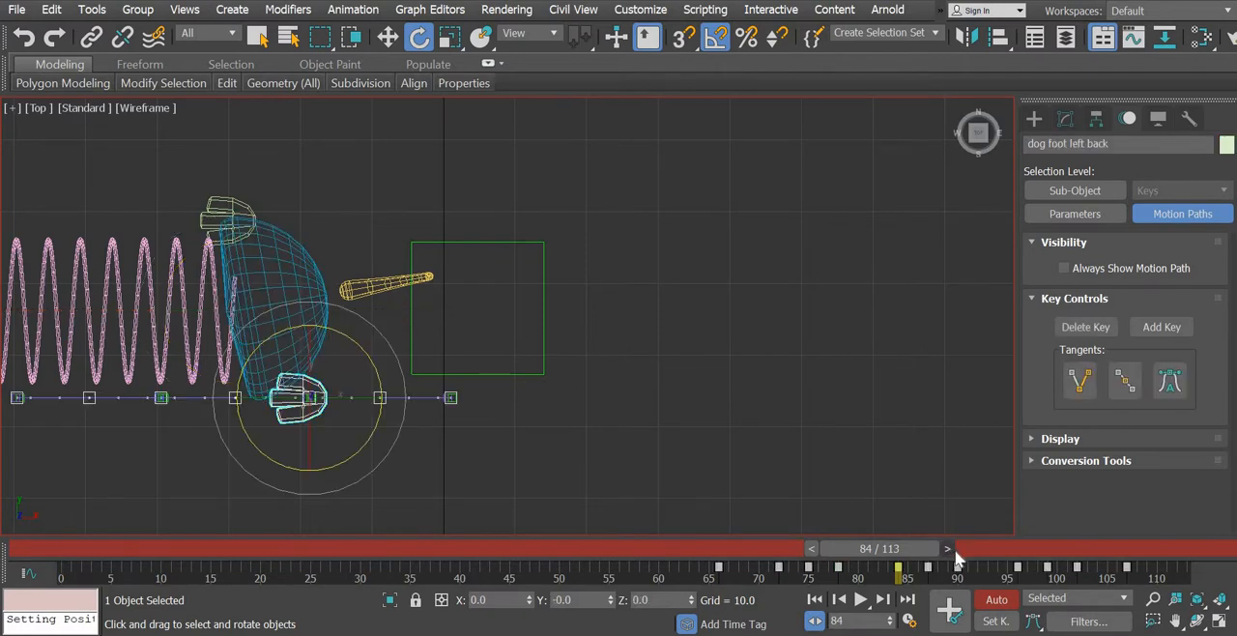
{"action": "left_click_drag", "start_coordinate": [948, 550], "coordinate": [1010, 548]}
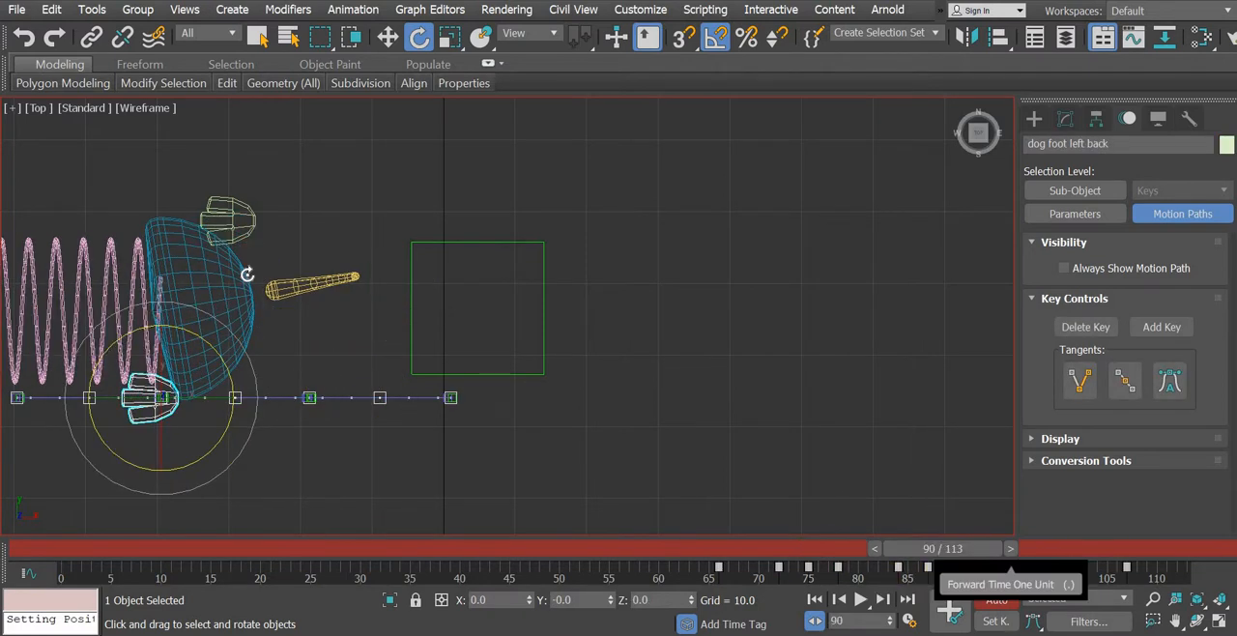
{"action": "left_click", "coordinate": [243, 278]}
{"action": "left_click_drag", "start_coordinate": [227, 277], "coordinate": [227, 284]}
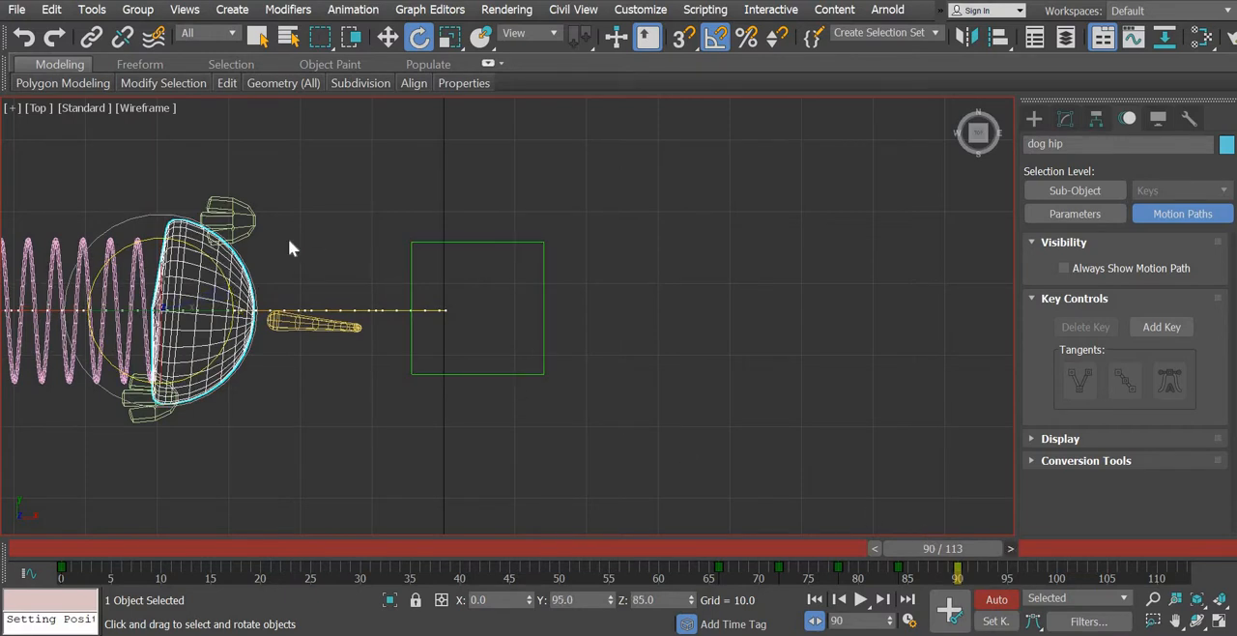
- Move past the right back foot's key at frame 93 to frame 96 and rotate the dog hip 10 degrees counterclockwise as seen from above
{"action": "left_click", "coordinate": [241, 220]}
{"action": "left_click", "coordinate": [1014, 550]}
{"action": "left_click", "coordinate": [1036, 547]}
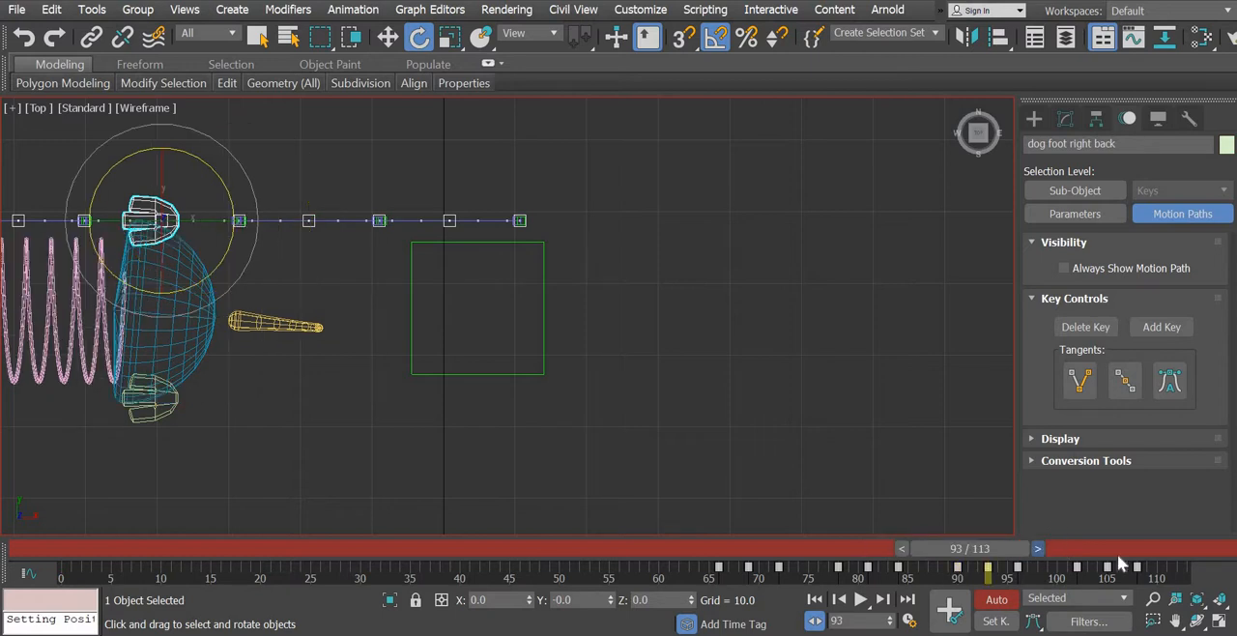
{"action": "middle_click_drag", "start_coordinate": [247, 411], "coordinate": [390, 425]}
{"action": "left_click", "coordinate": [294, 304]}
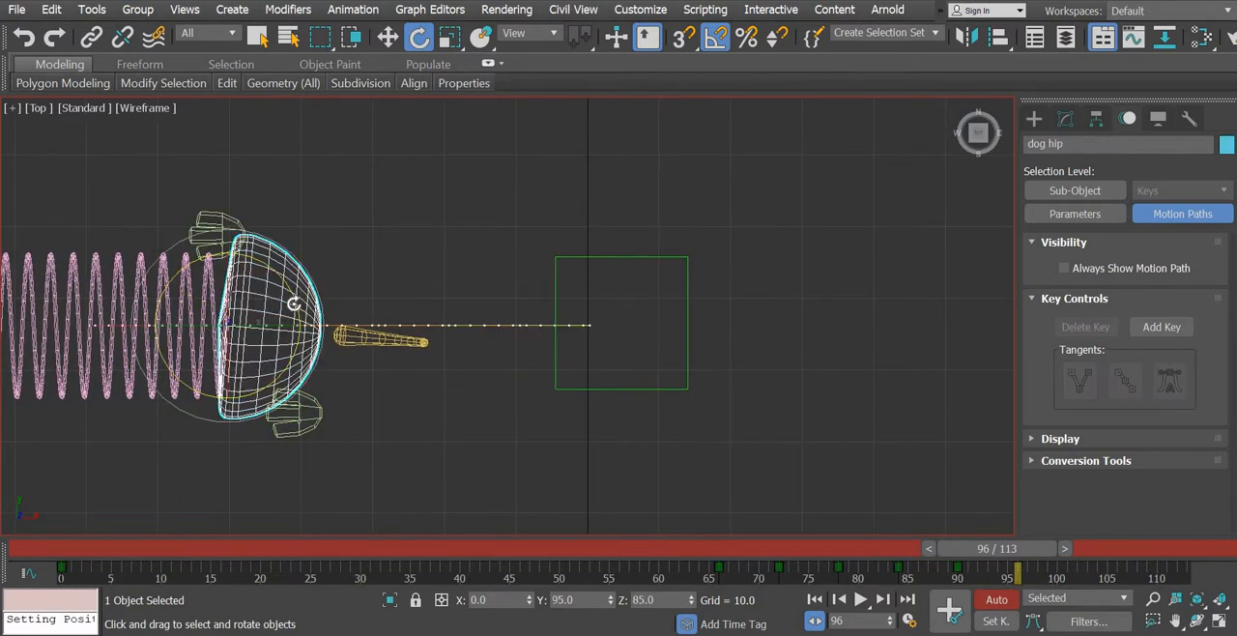
{"action": "left_click_drag", "start_coordinate": [293, 300], "coordinate": [292, 298]}
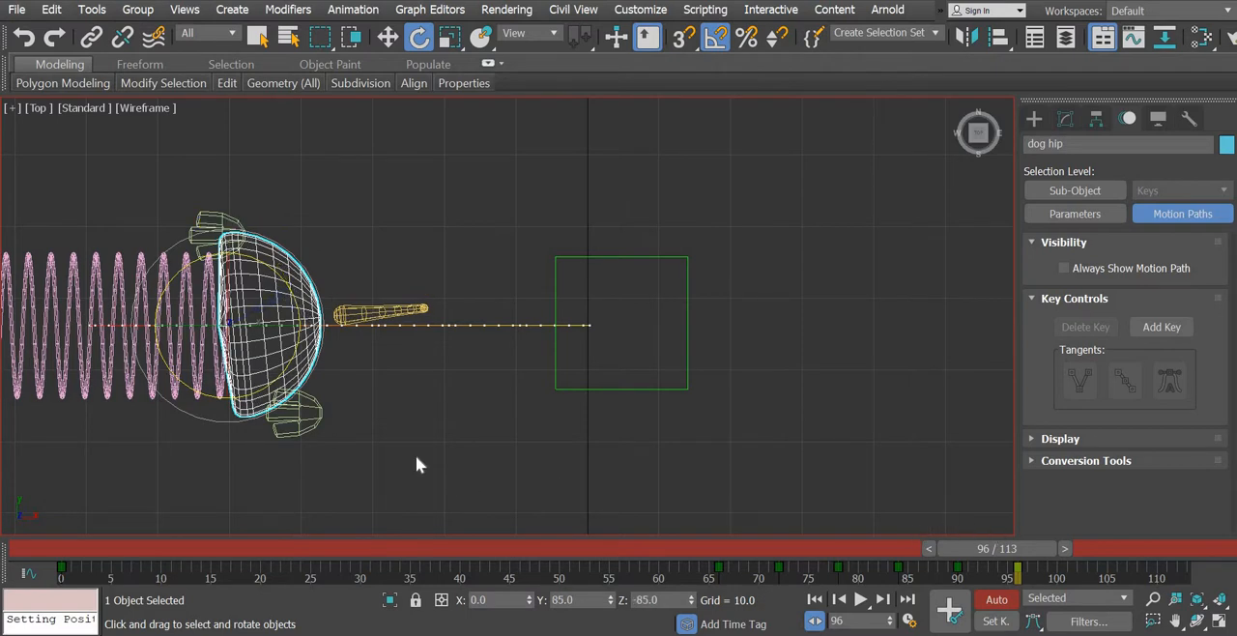
- Move to the left back foot's key at frame 102 and rotate the dog hip 10 degrees clockwise as seen from above
{"action": "left_click", "coordinate": [311, 422]}
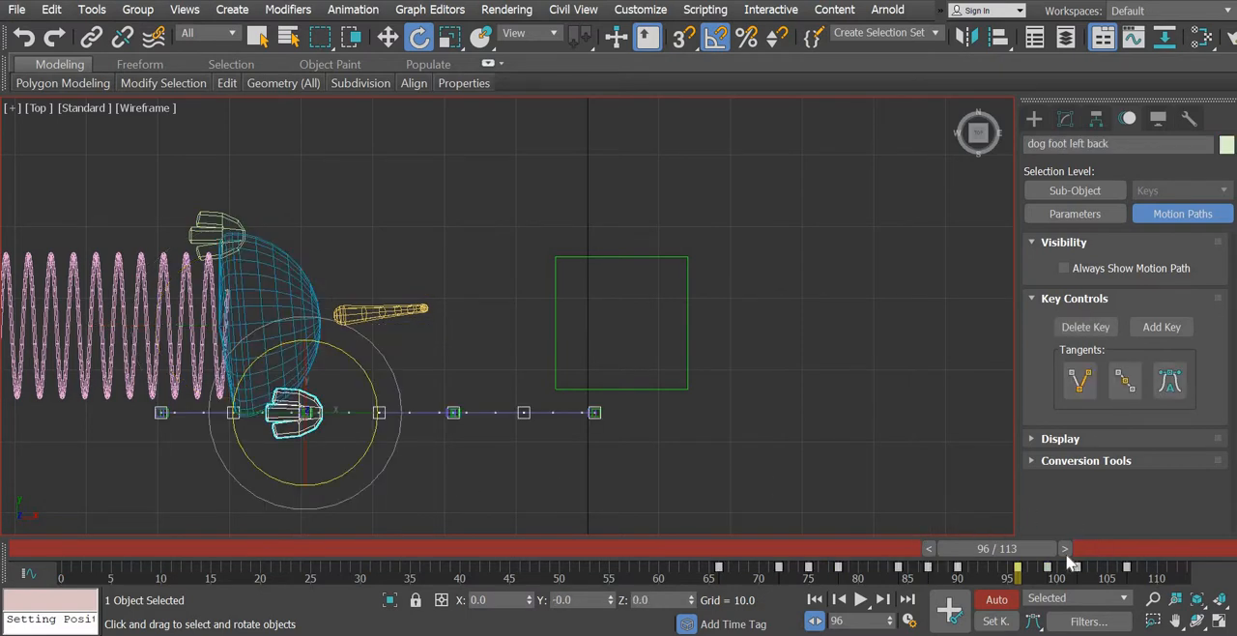
{"action": "left_click_drag", "start_coordinate": [1063, 548], "coordinate": [1116, 548]}
{"action": "middle_click_drag", "start_coordinate": [365, 445], "coordinate": [484, 466]}
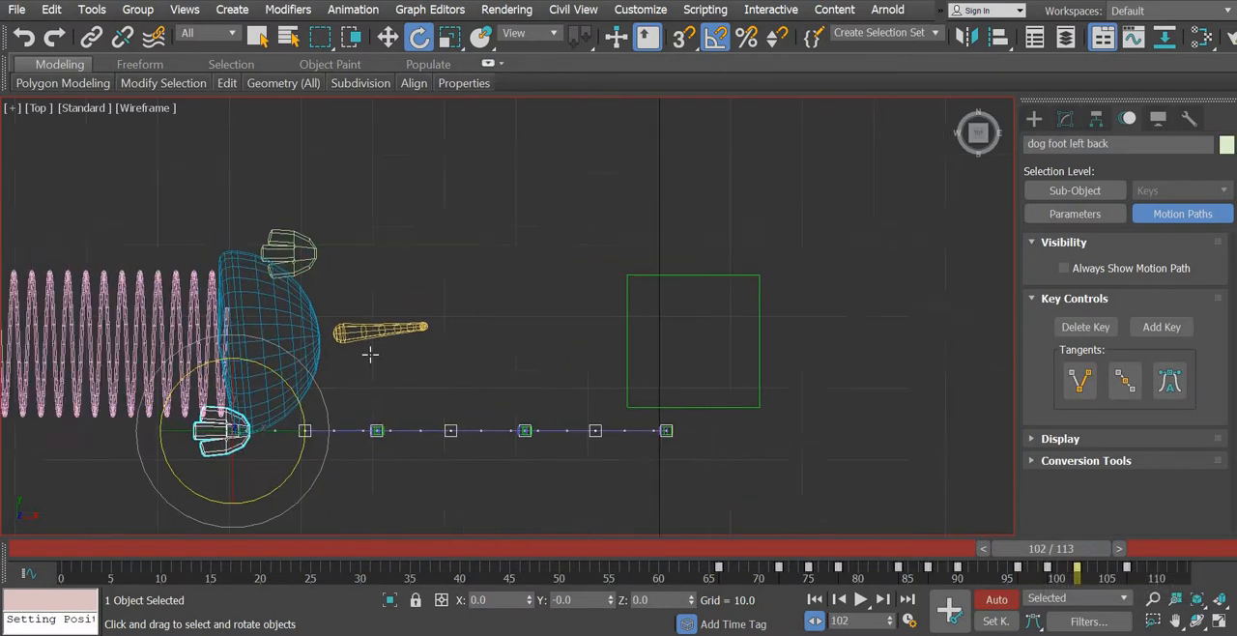
{"action": "left_click", "coordinate": [346, 332]}
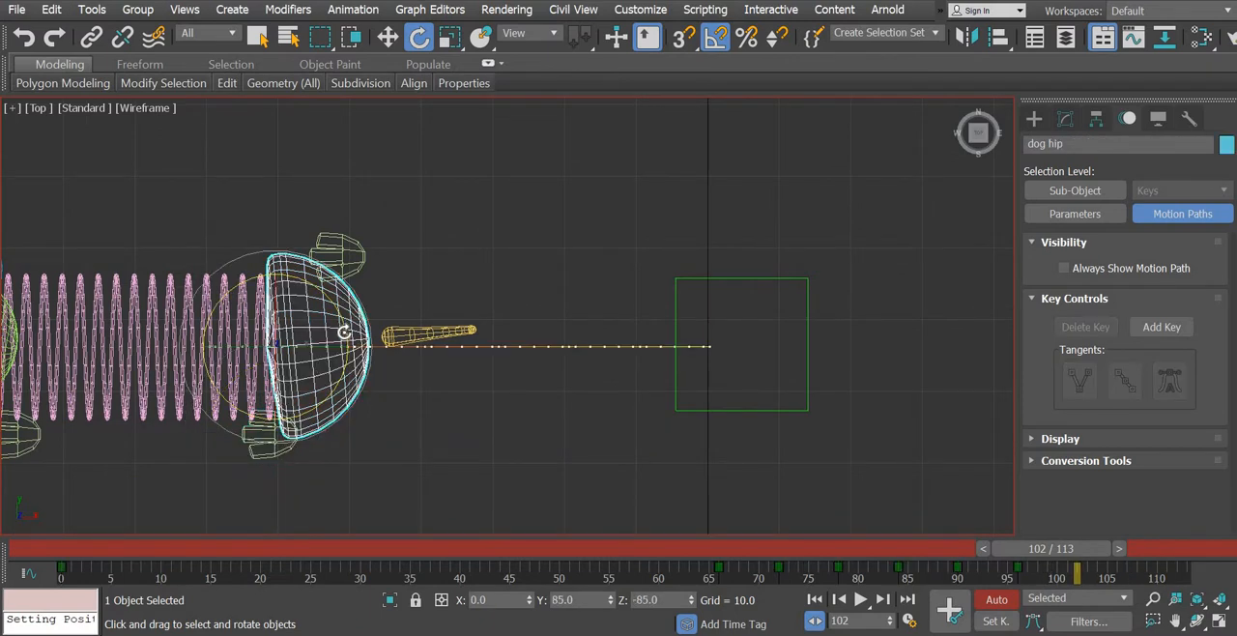
{"action": "left_click_drag", "start_coordinate": [344, 332], "coordinate": [344, 337]}
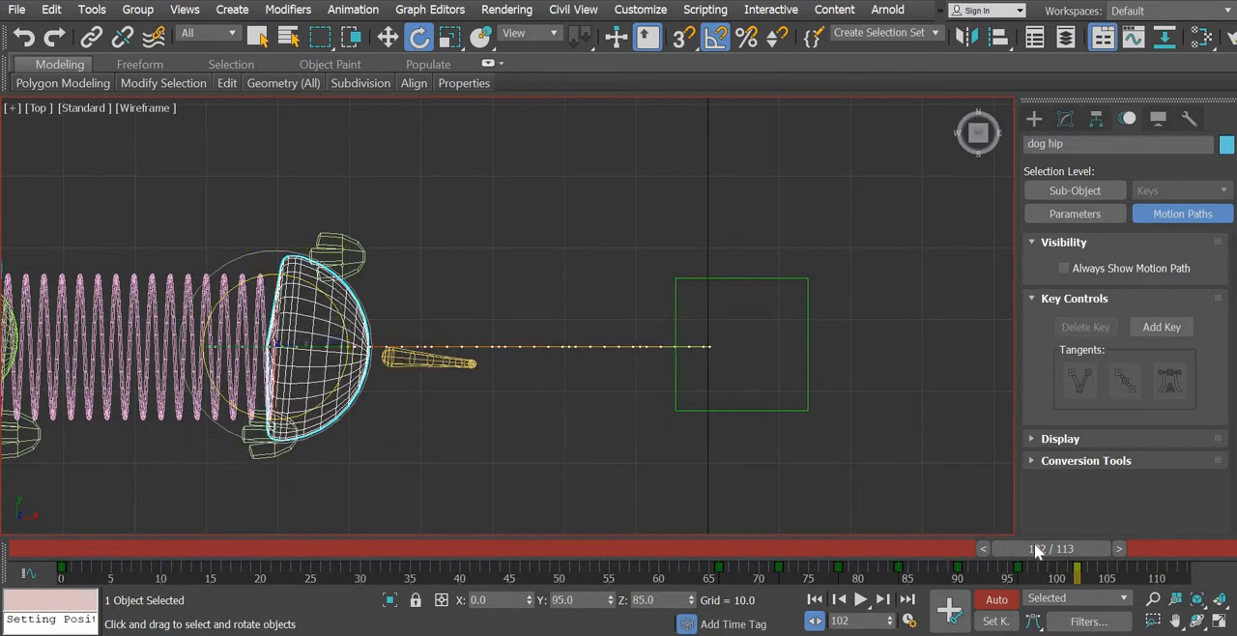
- Find the right back foot's key at frame 108, rotate the dog hip counterclockwise as seen from above, and deselect it
{"action": "left_click_drag", "start_coordinate": [1090, 550], "coordinate": [1140, 550]}
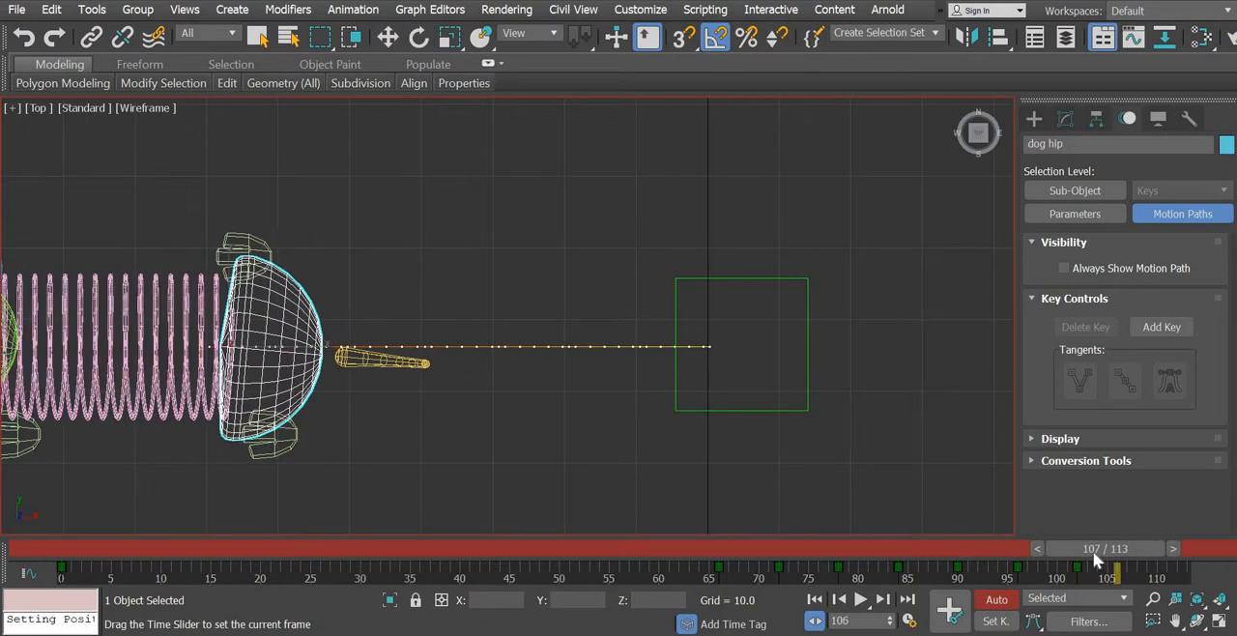
{"action": "left_click", "coordinate": [218, 256]}
{"action": "left_click", "coordinate": [1173, 549]}
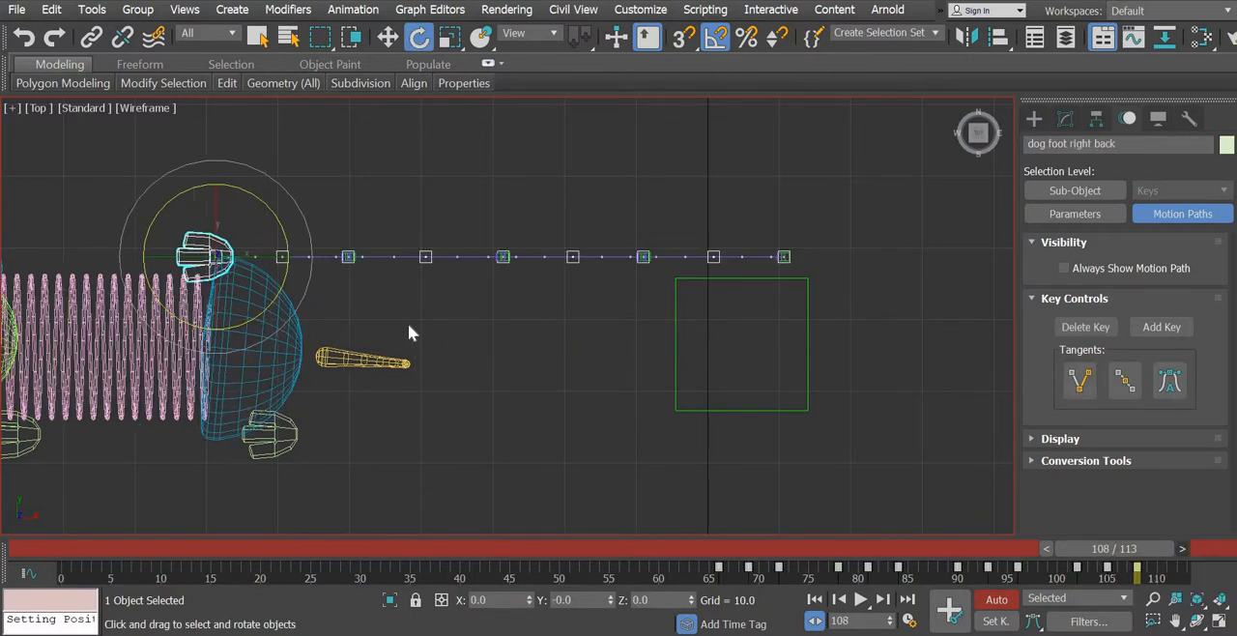
{"action": "left_click", "coordinate": [273, 315]}
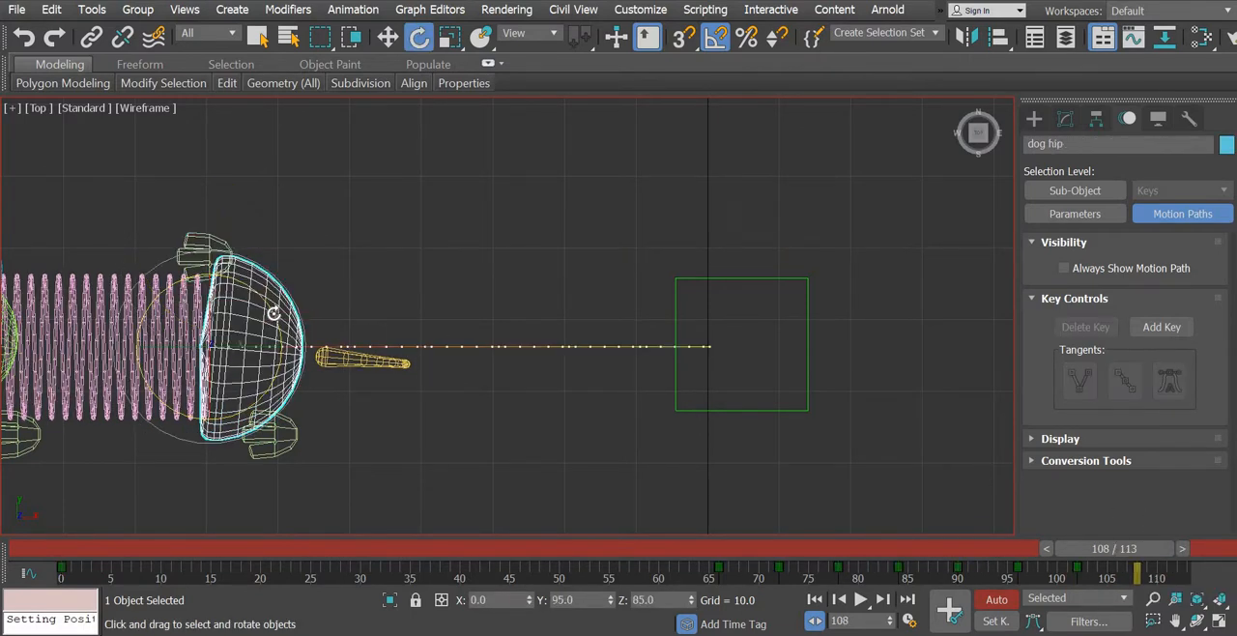
{"action": "left_click_drag", "start_coordinate": [273, 315], "coordinate": [273, 286]}
{"action": "left_click", "coordinate": [482, 439]}
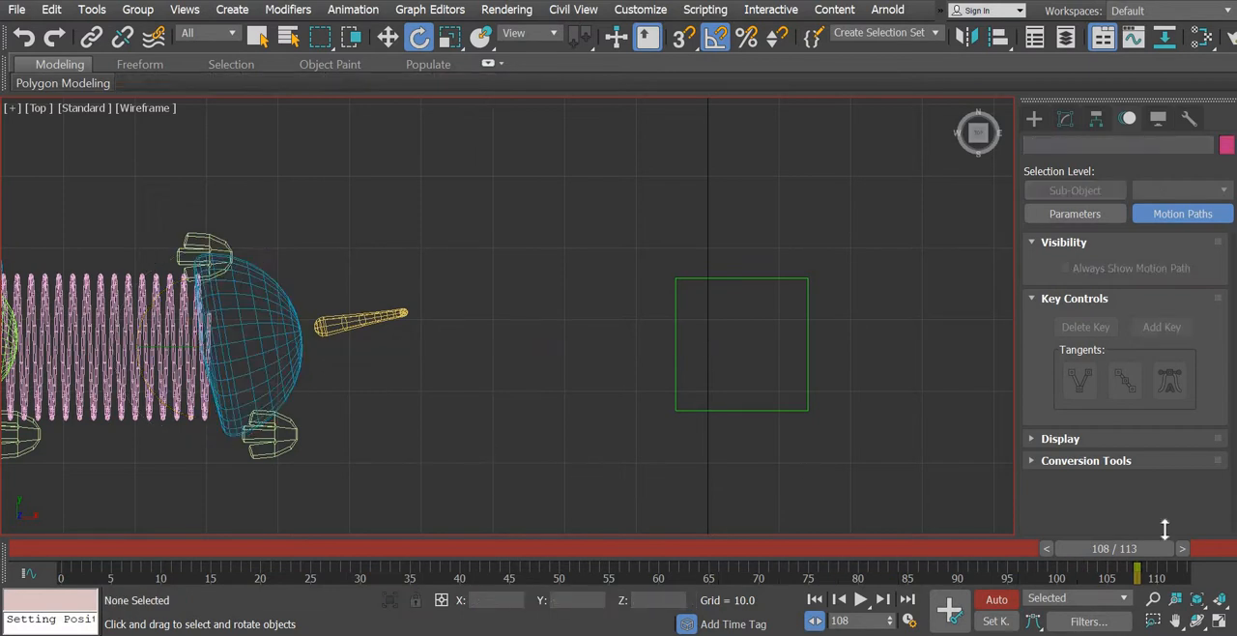
- Return to frame 0 and play the walk in a maximized perspective view to check the torso and hip rotations
{"action": "left_click", "coordinate": [1220, 624]}
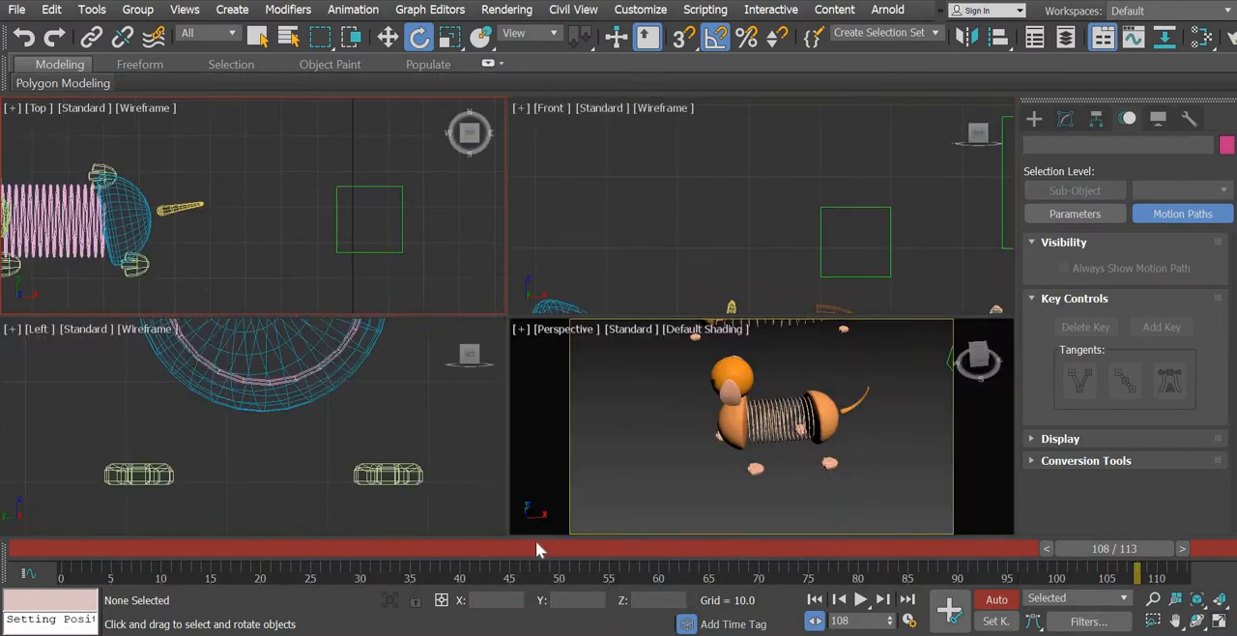
{"action": "middle_click_drag", "start_coordinate": [836, 478], "coordinate": [669, 457]}
{"action": "middle_click_drag", "start_coordinate": [818, 474], "coordinate": [837, 477], "text": "alt"}
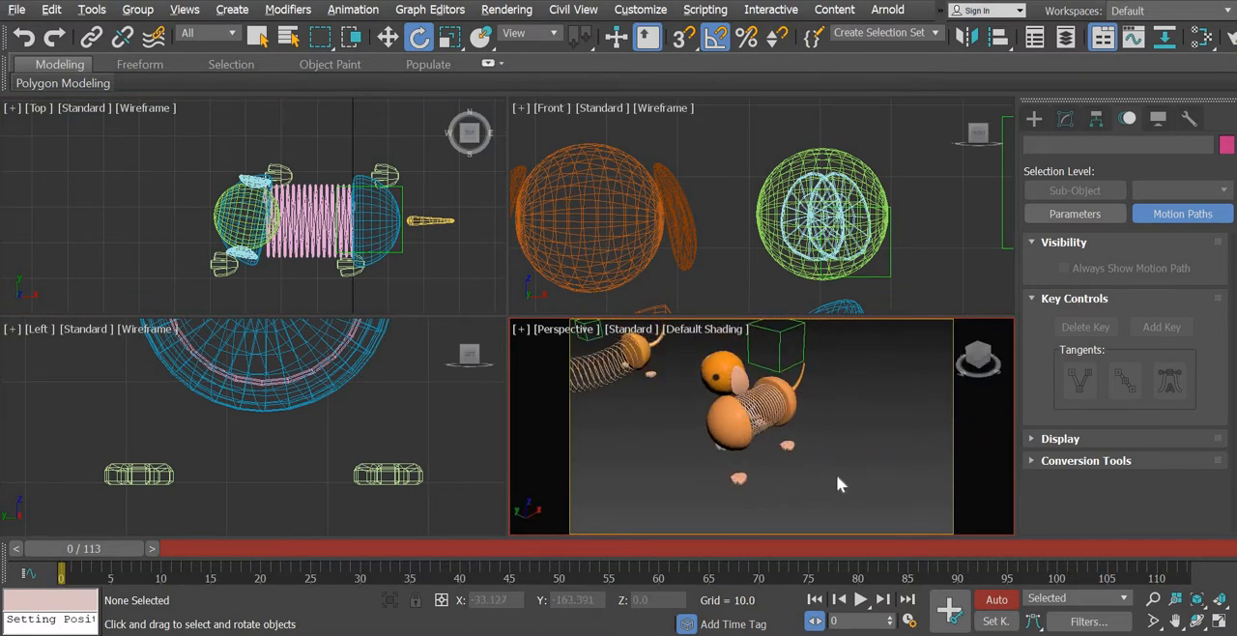
{"action": "left_click", "coordinate": [1221, 622]}
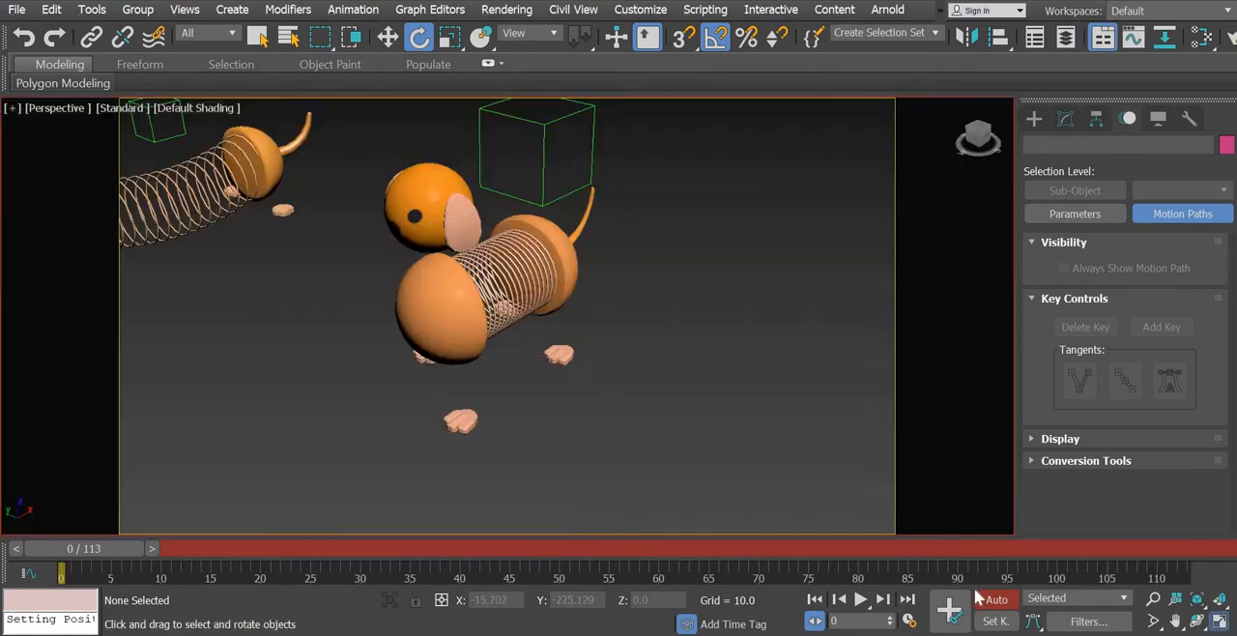
{"action": "left_click", "coordinate": [860, 600]}
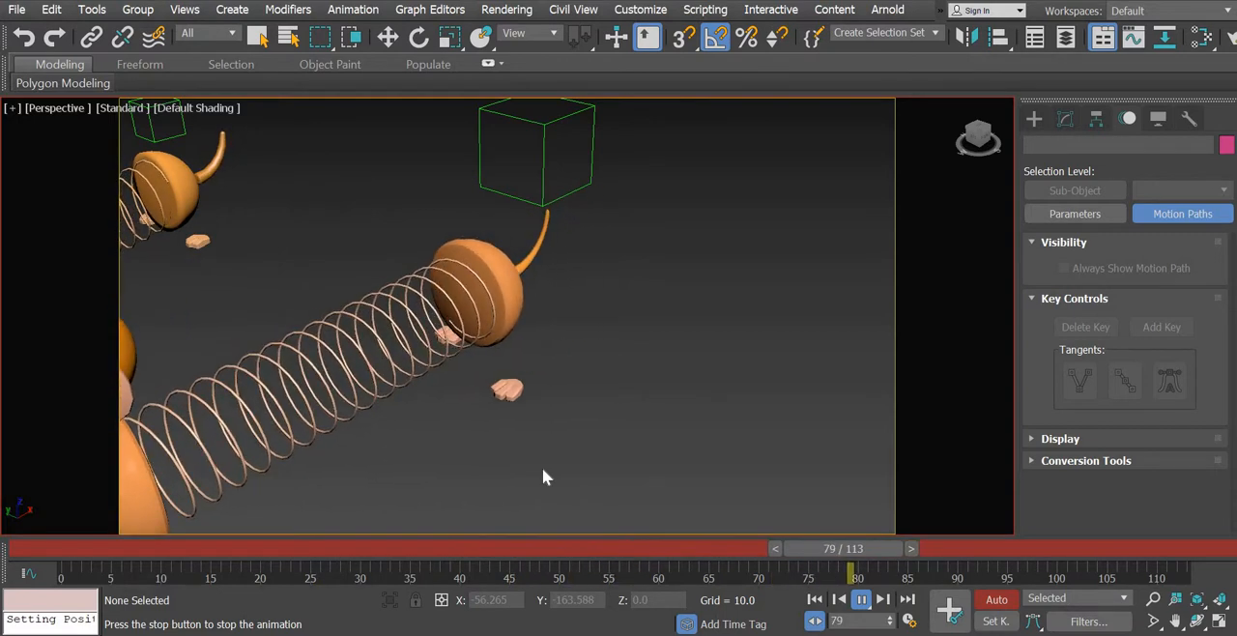
- Turn off Auto Key, check the playing walk from another angle, stop playback and return to frame 0
{"action": "left_click", "coordinate": [1003, 600]}
{"action": "middle_click_drag", "start_coordinate": [655, 397], "coordinate": [899, 314]}
{"action": "left_click", "coordinate": [862, 601]}
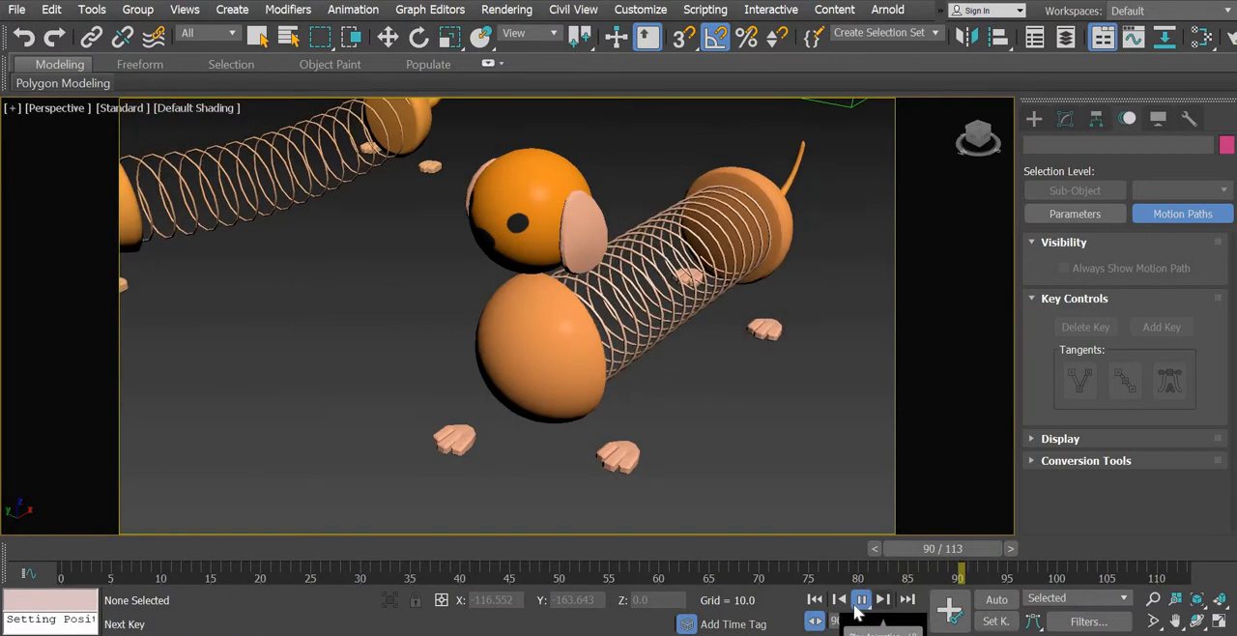
{"action": "left_click", "coordinate": [859, 601]}
{"action": "left_click", "coordinate": [76, 546]}
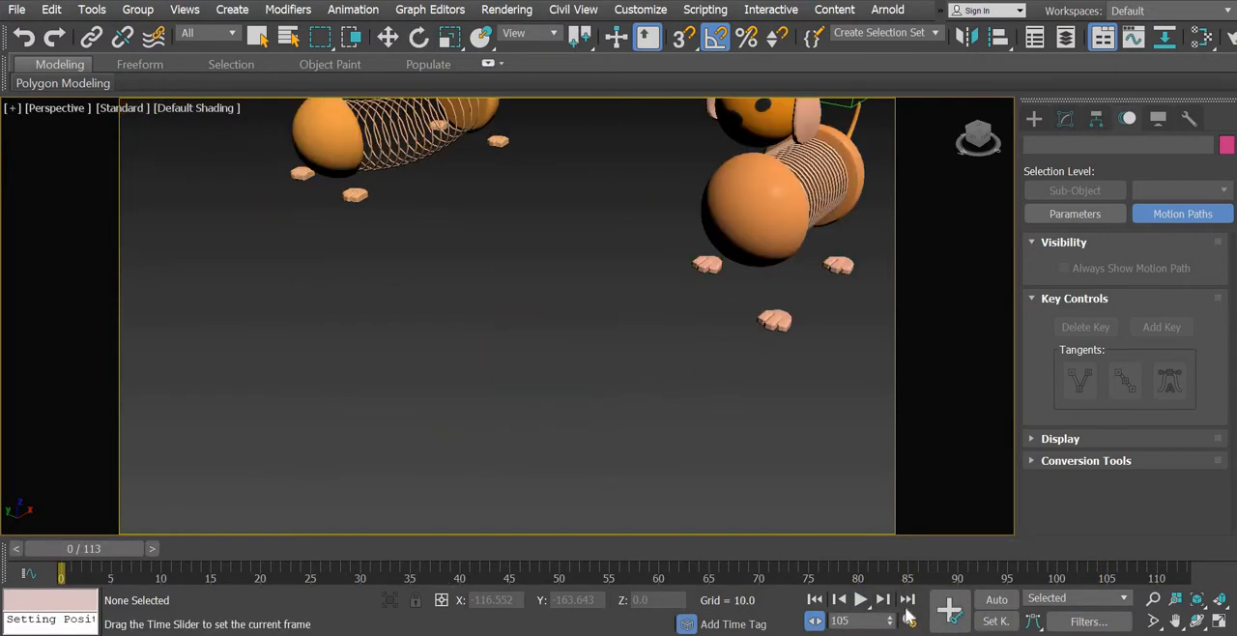
- Turn Auto Key back on and frame the dog closely in the perspective view at frame 0
{"action": "left_click", "coordinate": [995, 599]}
{"action": "middle_click_drag", "start_coordinate": [679, 450], "coordinate": [774, 453]}
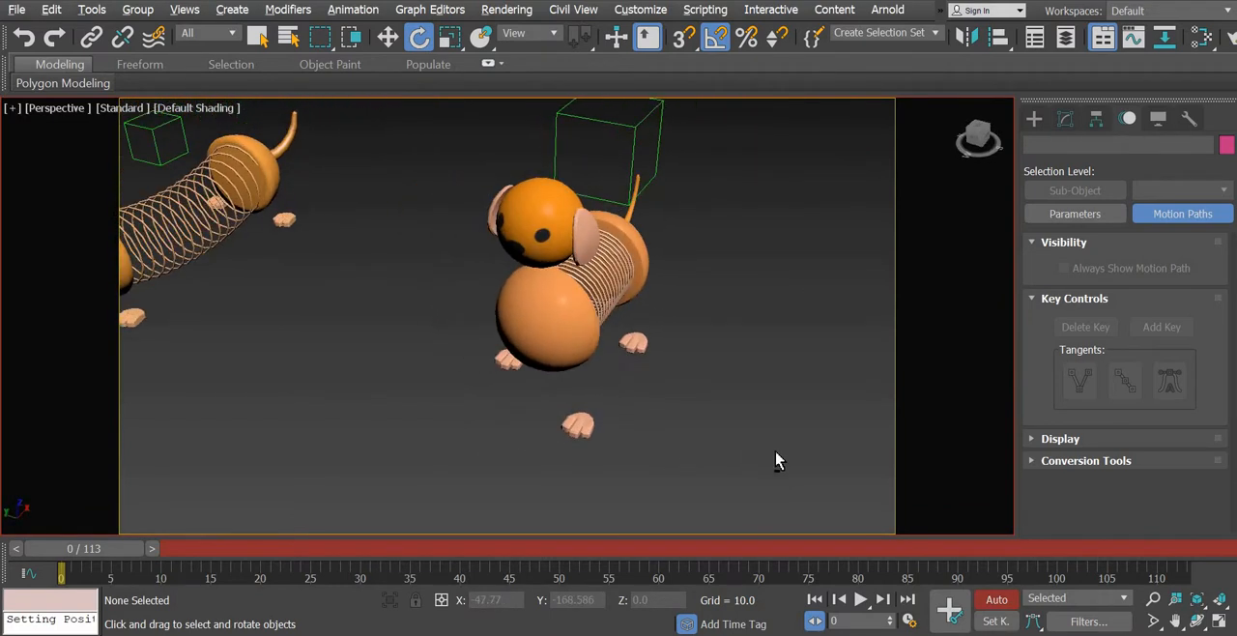
{"action": "middle_click_drag", "start_coordinate": [668, 410], "coordinate": [674, 420]}
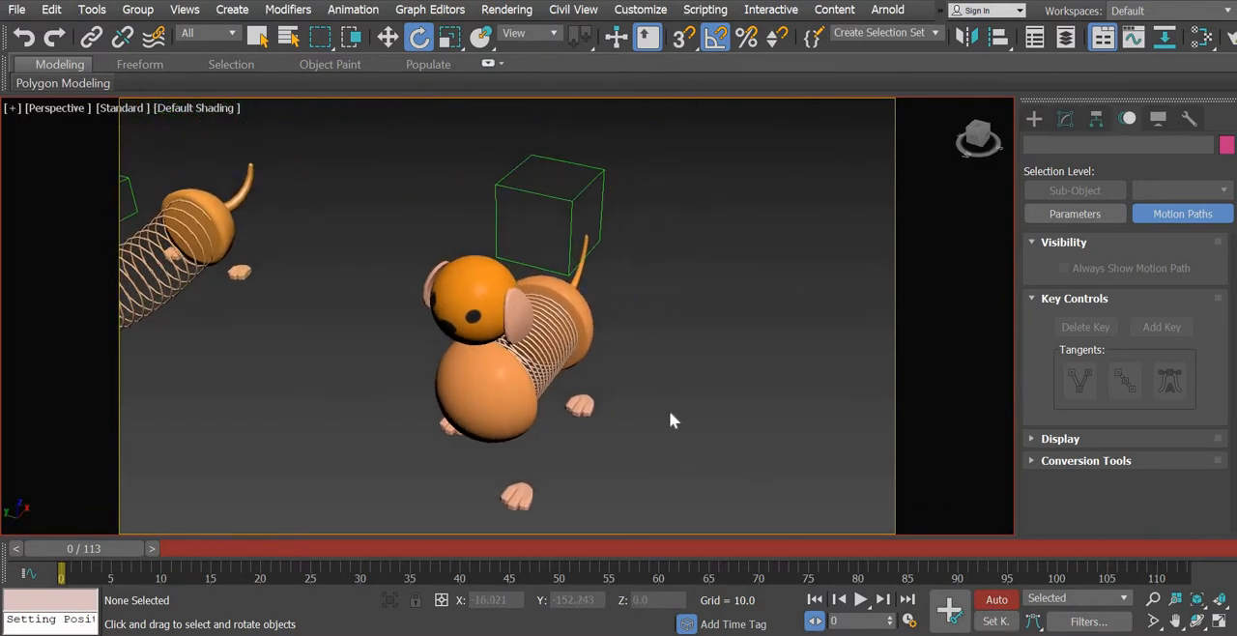
{"action": "scroll", "coordinate": [671, 420], "scroll_direction": "up", "scroll_amount": 5}
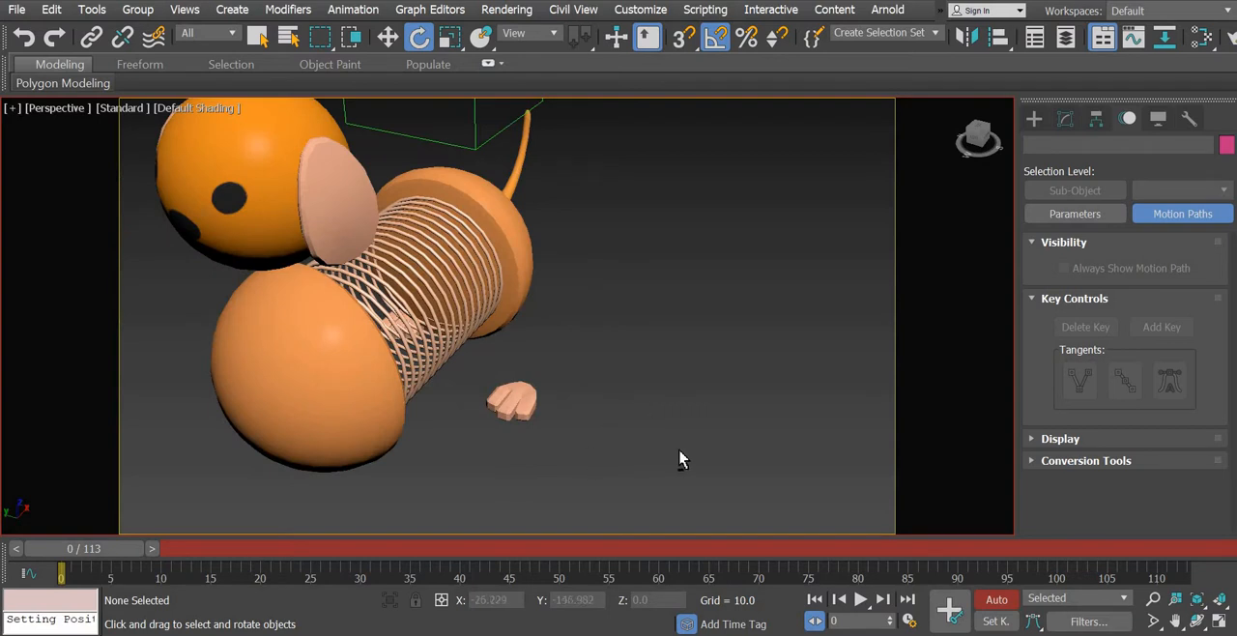
- With Auto Key on at frame 0, select the dog tail and show its Bend modifier parameters
{"action": "middle_click_drag", "start_coordinate": [678, 448], "coordinate": [597, 464], "text": "alt"}
{"action": "middle_click_drag", "start_coordinate": [653, 337], "coordinate": [588, 411]}
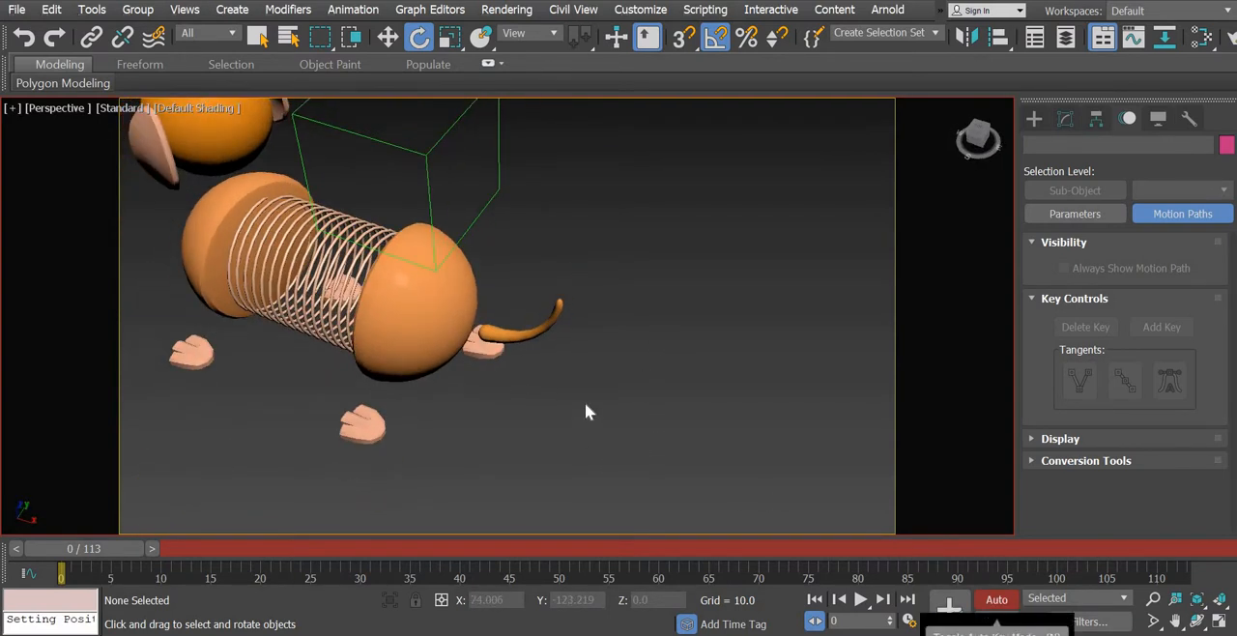
{"action": "key", "text": "n"}
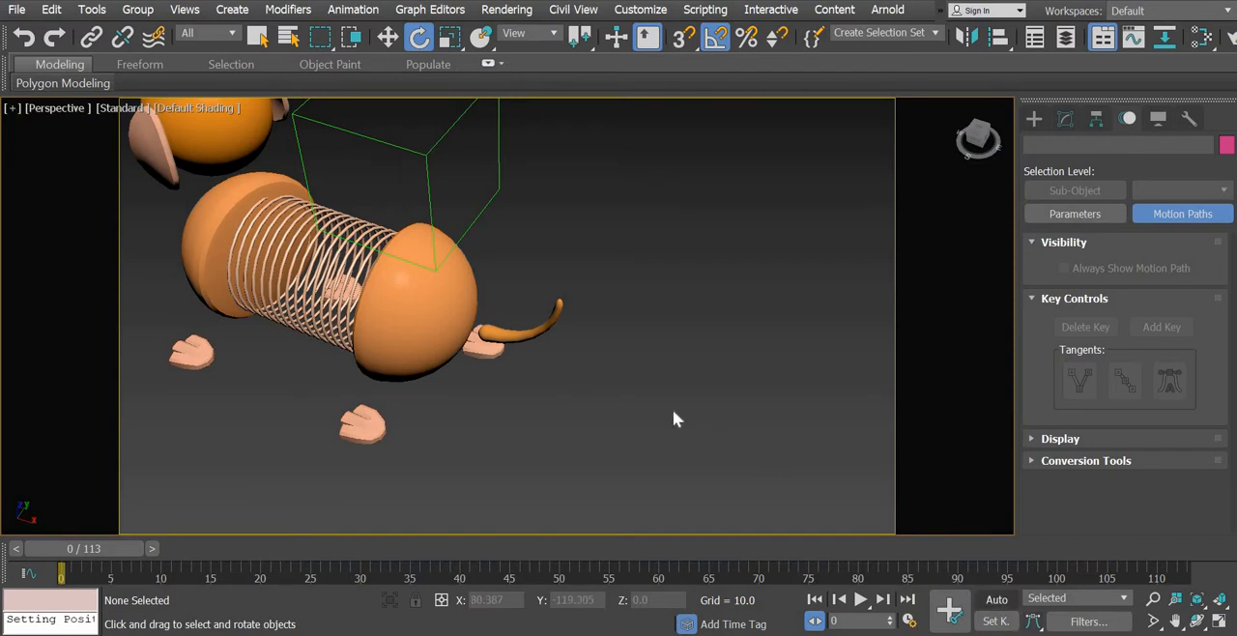
{"action": "key", "text": "n"}
{"action": "middle_click_drag", "start_coordinate": [612, 439], "coordinate": [568, 386], "text": "alt"}
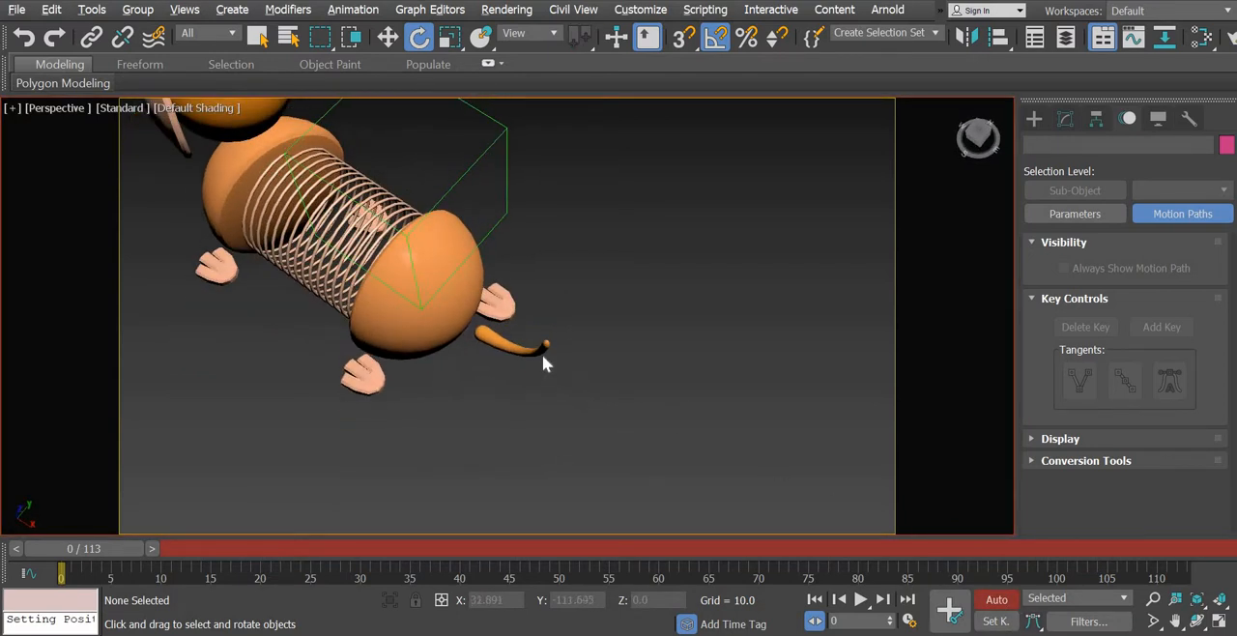
{"action": "left_click", "coordinate": [541, 351]}
{"action": "middle_click_drag", "start_coordinate": [595, 510], "coordinate": [649, 443], "text": "alt"}
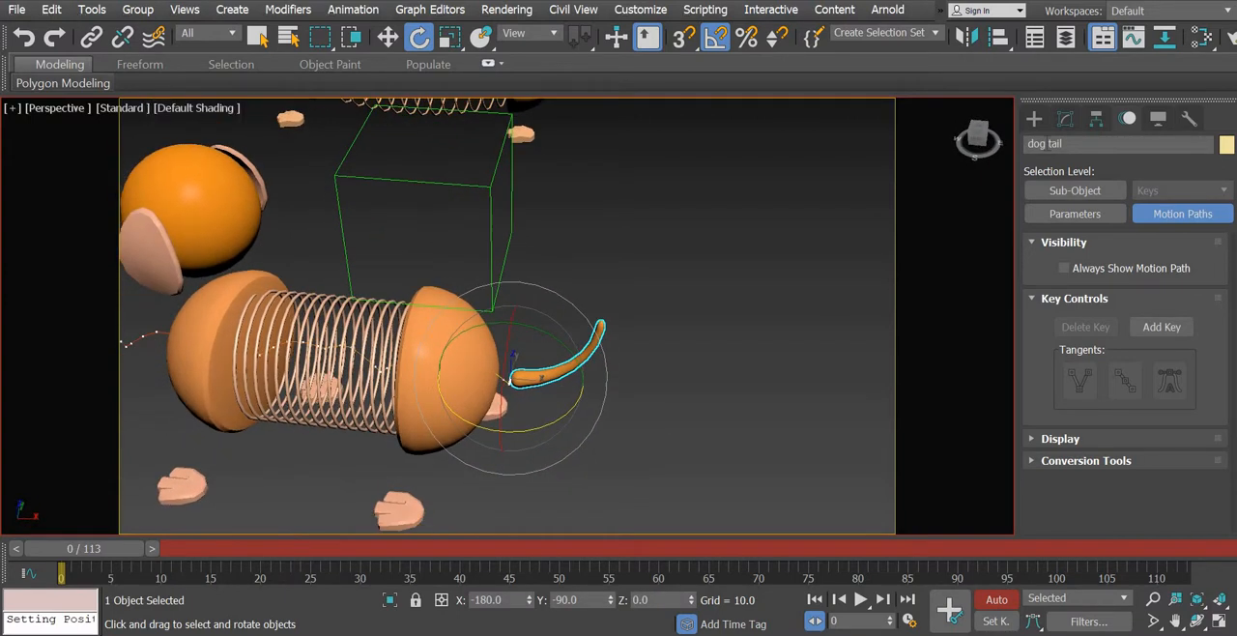
{"action": "left_click", "coordinate": [1034, 116]}
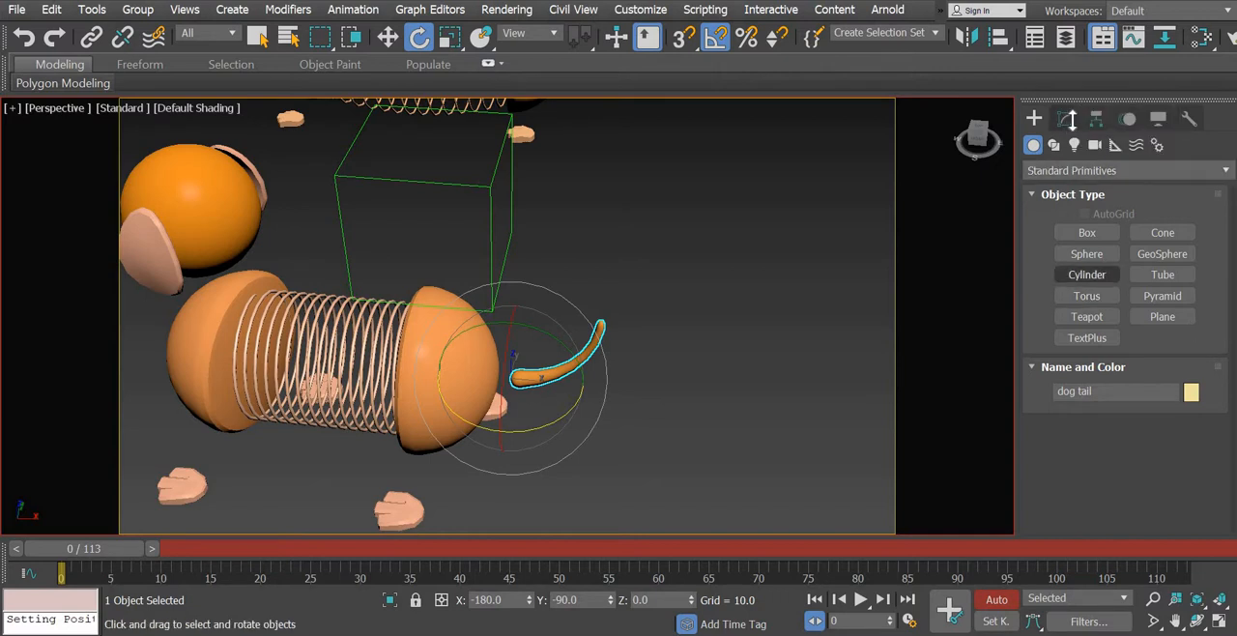
{"action": "left_click", "coordinate": [1067, 117]}
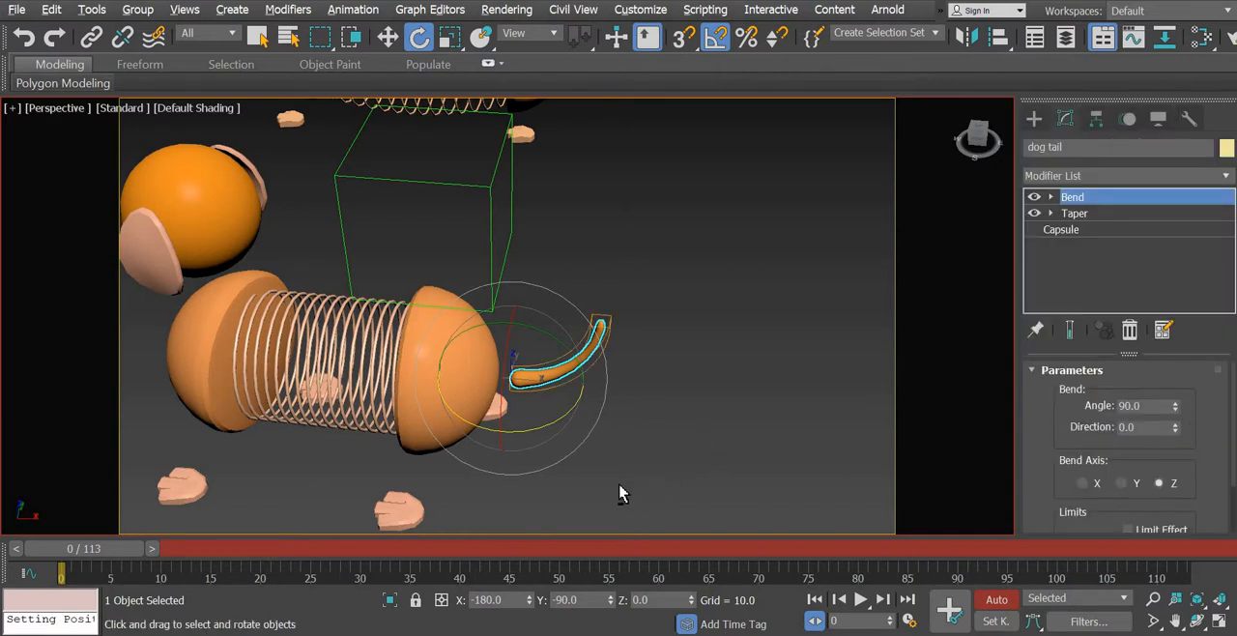
- Try different Bend directions on the dog tail, then set the direction to -15 and key it at frame 0
{"action": "middle_click_drag", "start_coordinate": [619, 493], "coordinate": [609, 485], "text": "alt"}
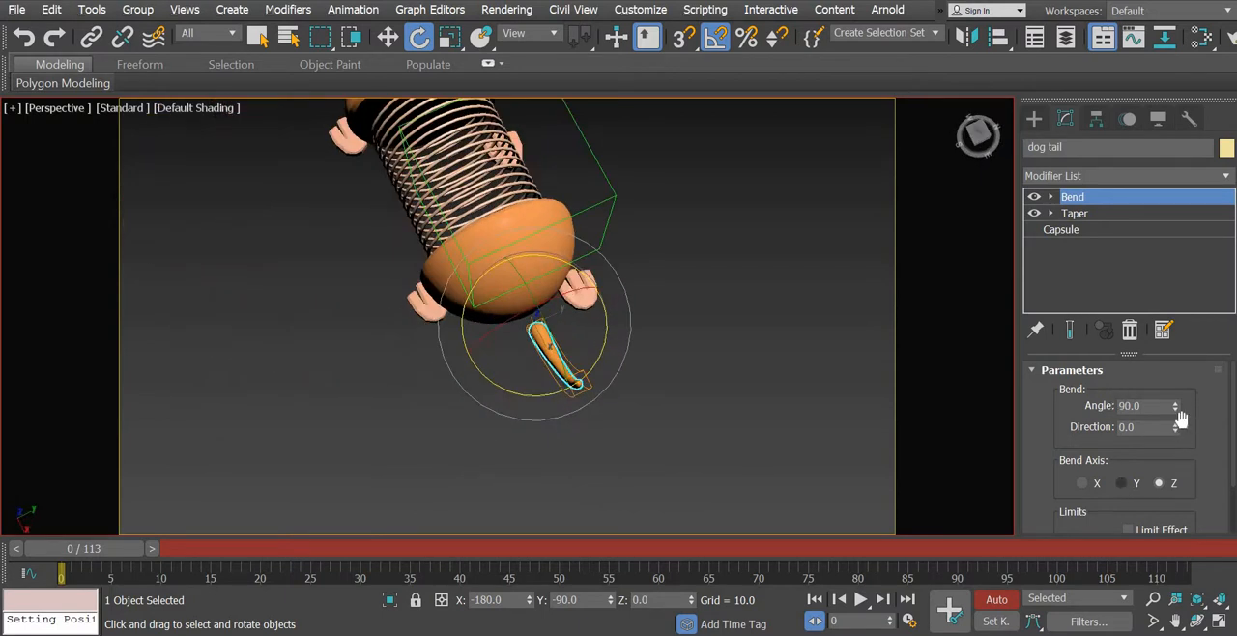
{"action": "left_click_drag", "start_coordinate": [1175, 426], "coordinate": [1174, 400]}
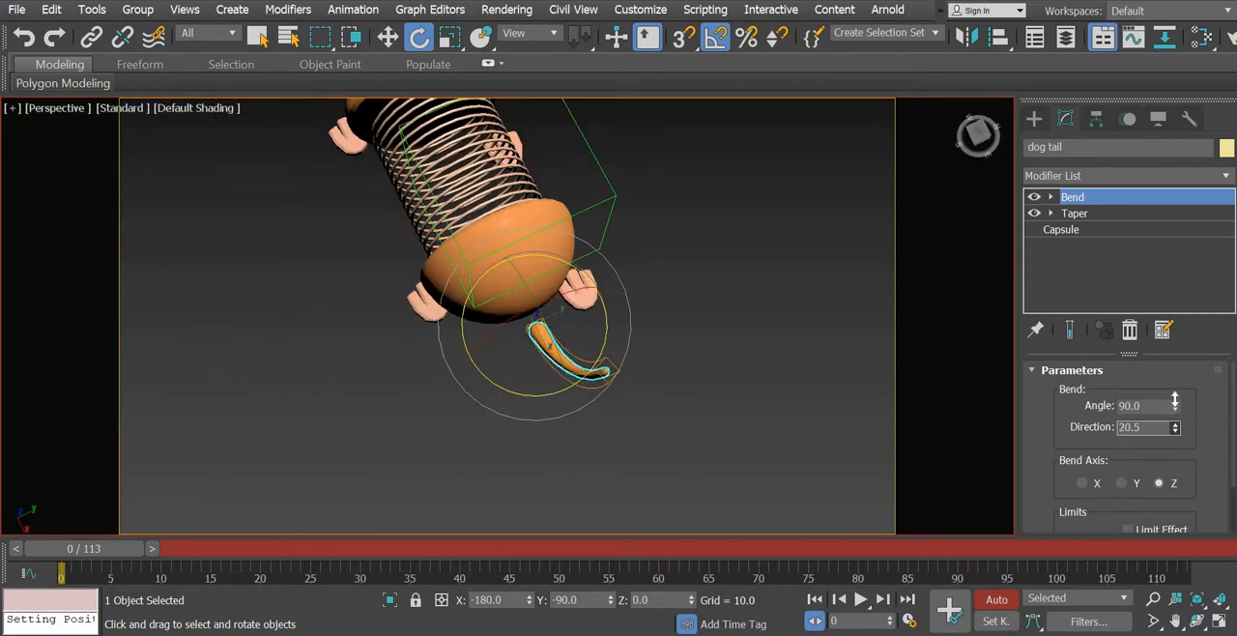
{"action": "left_click_drag", "start_coordinate": [1159, 438], "coordinate": [1159, 444]}
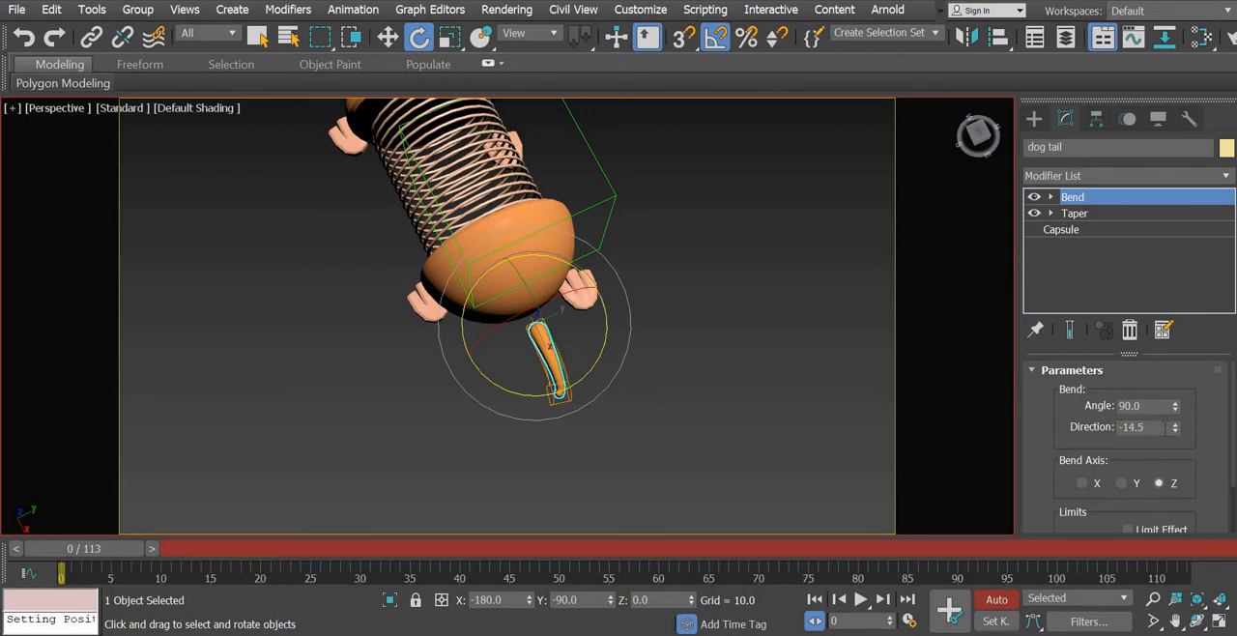
{"action": "type", "text": "-15"}
{"action": "key", "text": "Return"}
{"action": "left_click", "coordinate": [952, 606]}
{"action": "right_click", "coordinate": [1155, 432]}
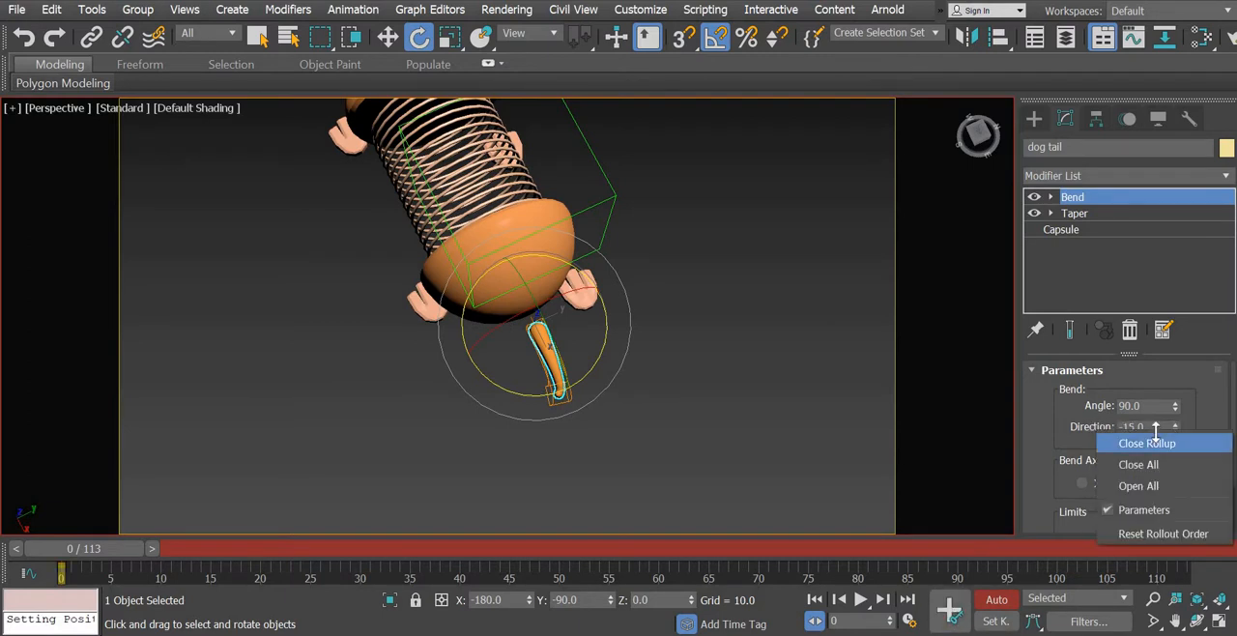
{"action": "left_click", "coordinate": [1058, 432]}
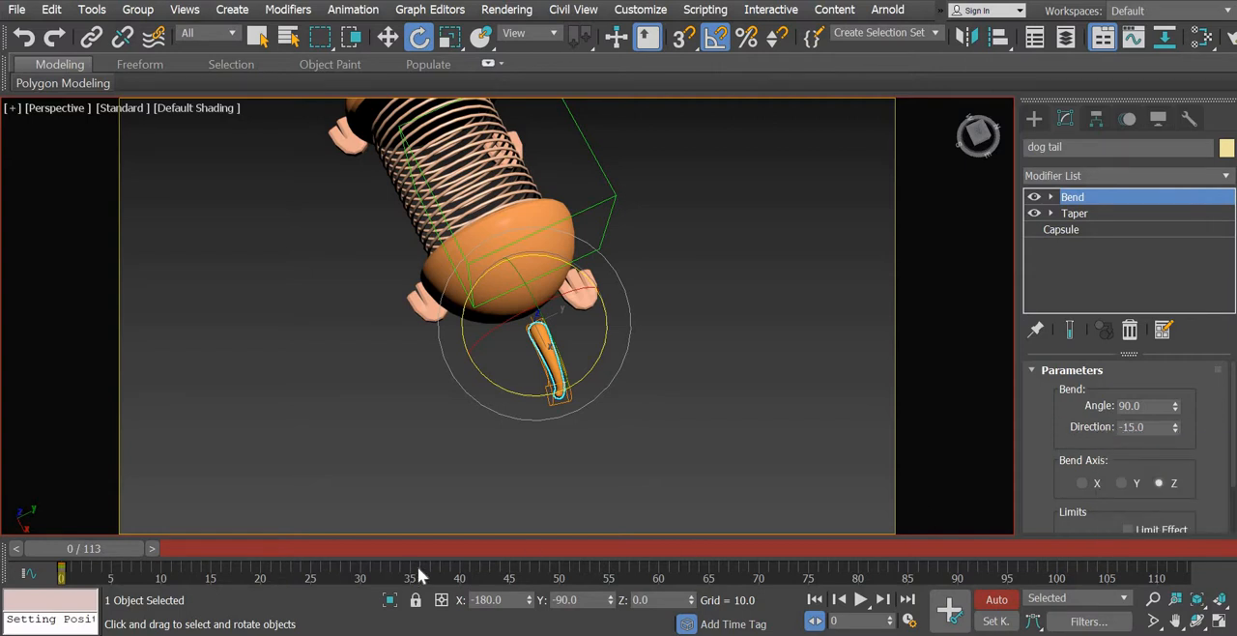
- Move to frame 10 and set the dog tail's Bend direction to 15
{"action": "left_click", "coordinate": [155, 552]}
{"action": "key", "text": "period"}
{"action": "key", "text": "period"}
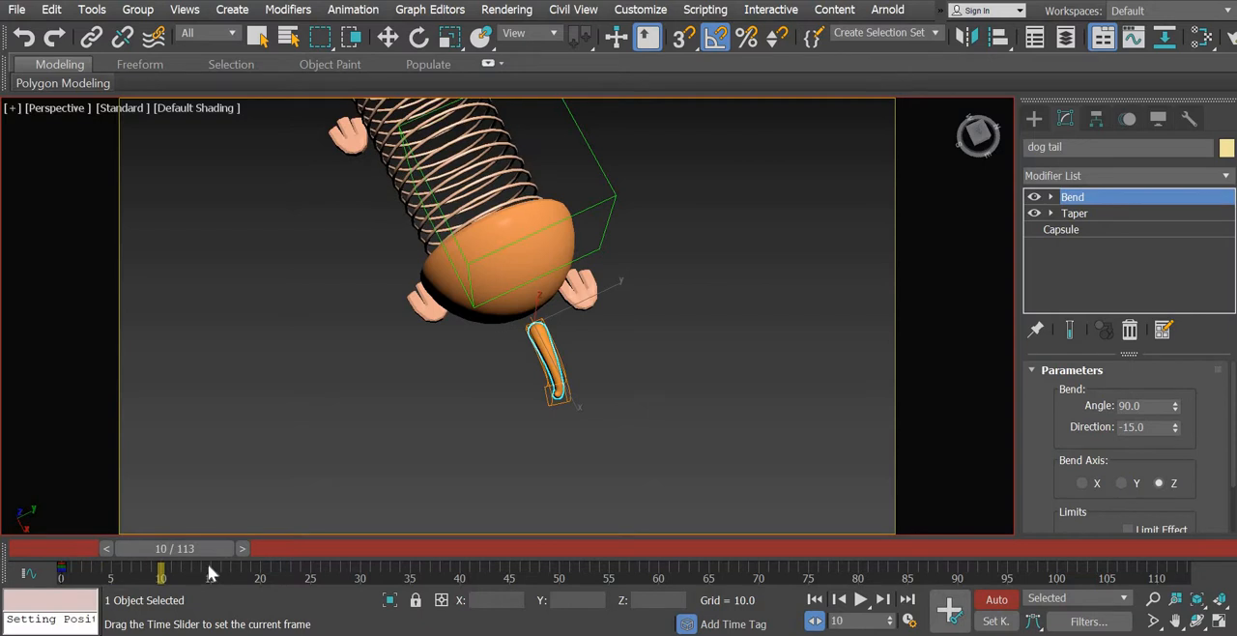
{"action": "key", "text": "e"}
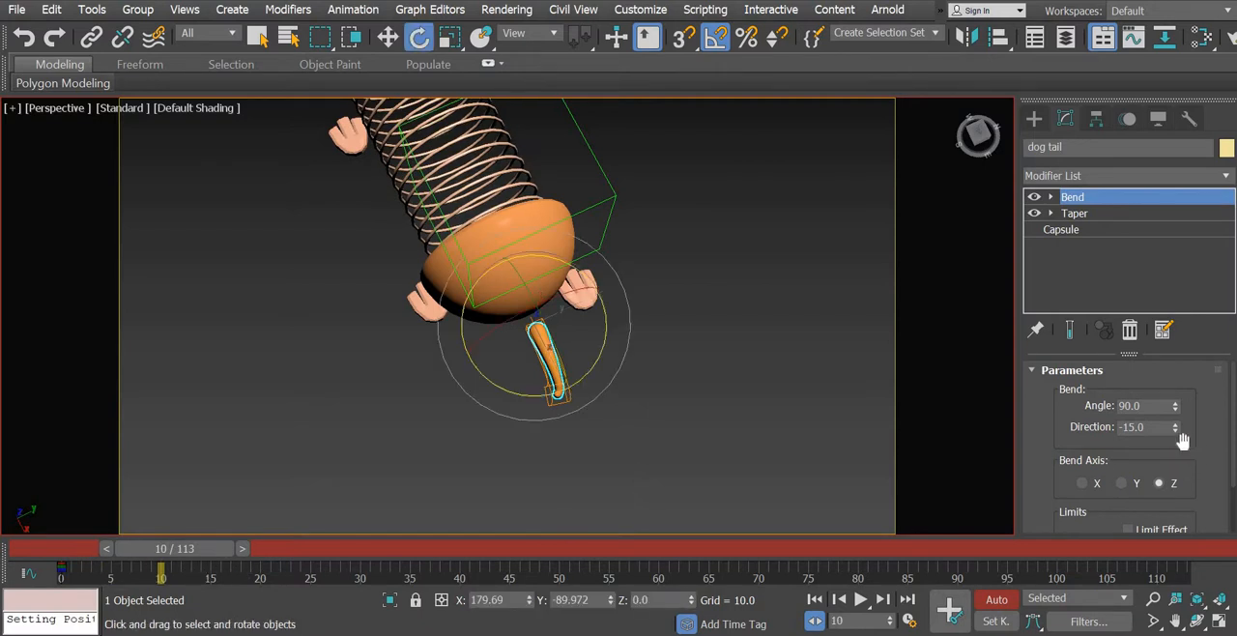
{"action": "double_click", "coordinate": [1141, 427]}
{"action": "key", "text": "Return"}
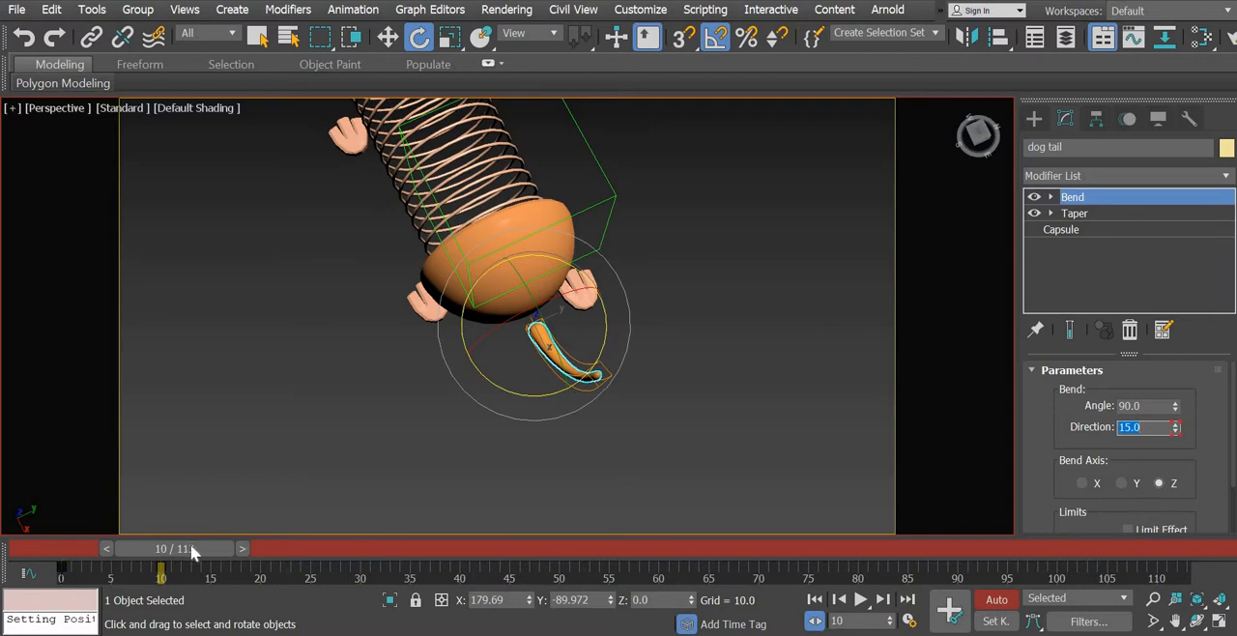
- Return to frame 0, view the tail from the side and turn off Auto Key with the dog tail still selected
{"action": "left_click_drag", "start_coordinate": [191, 545], "coordinate": [60, 551]}
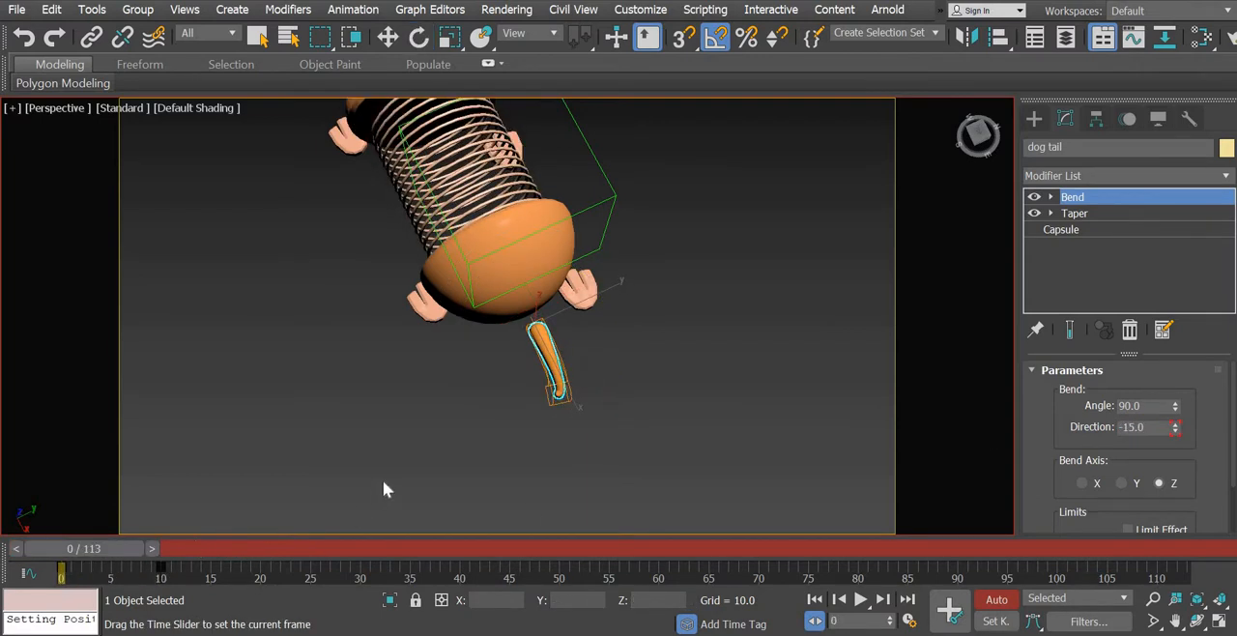
{"action": "key", "text": "e"}
{"action": "middle_click_drag", "start_coordinate": [497, 433], "coordinate": [557, 334], "text": "alt"}
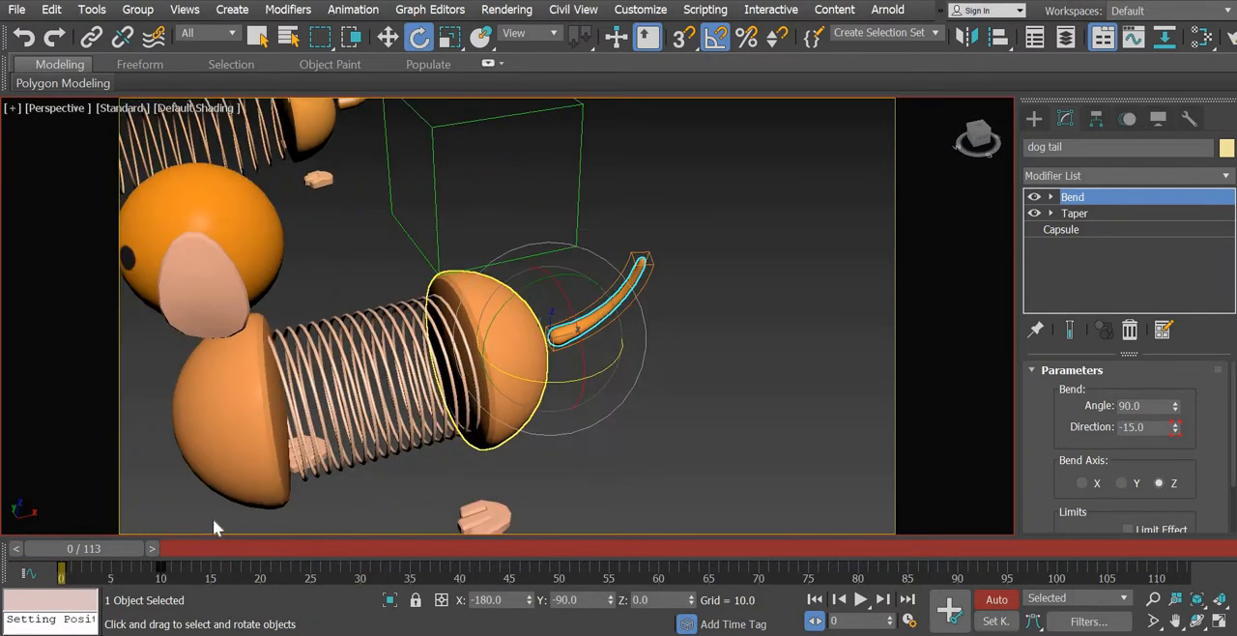
{"action": "left_click_drag", "start_coordinate": [125, 552], "coordinate": [60, 582]}
{"action": "left_click", "coordinate": [1001, 600]}
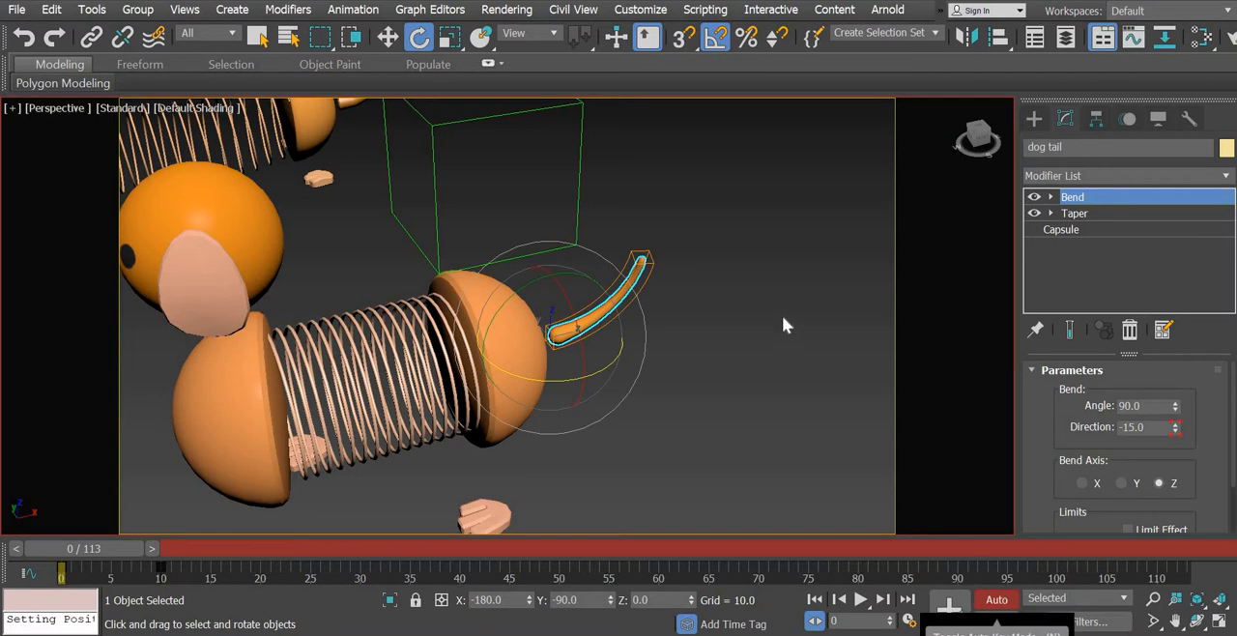
{"action": "left_click", "coordinate": [692, 278]}
{"action": "left_click", "coordinate": [646, 274]}
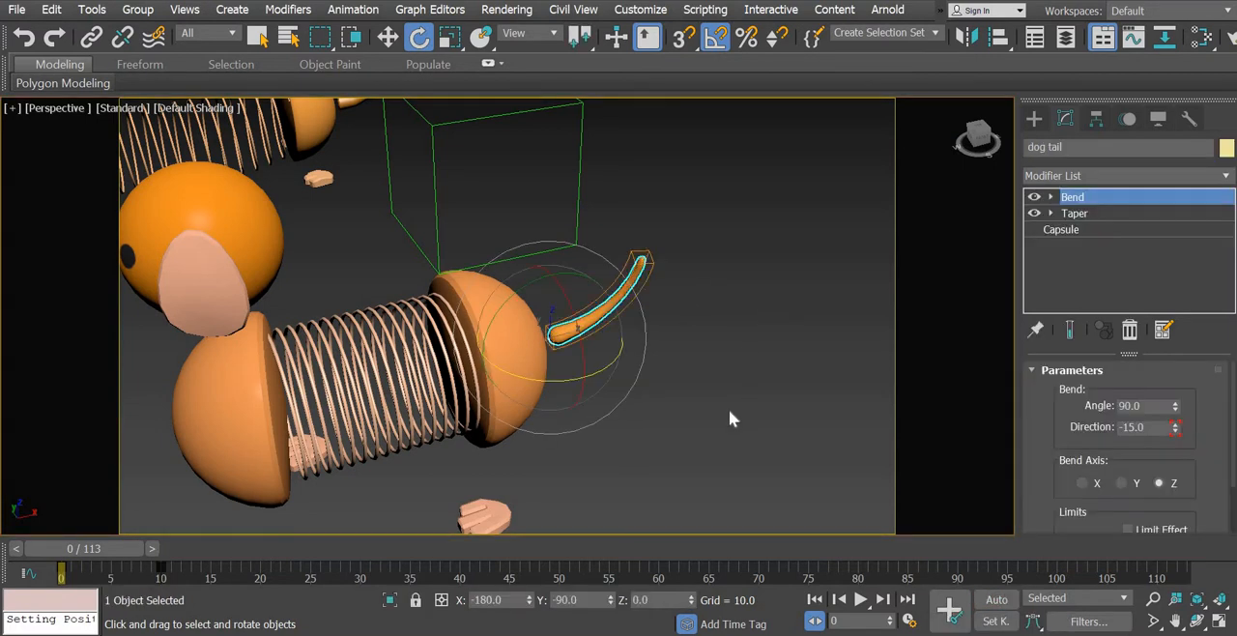
{"action": "middle_click_drag", "start_coordinate": [667, 425], "coordinate": [667, 425], "text": "alt"}
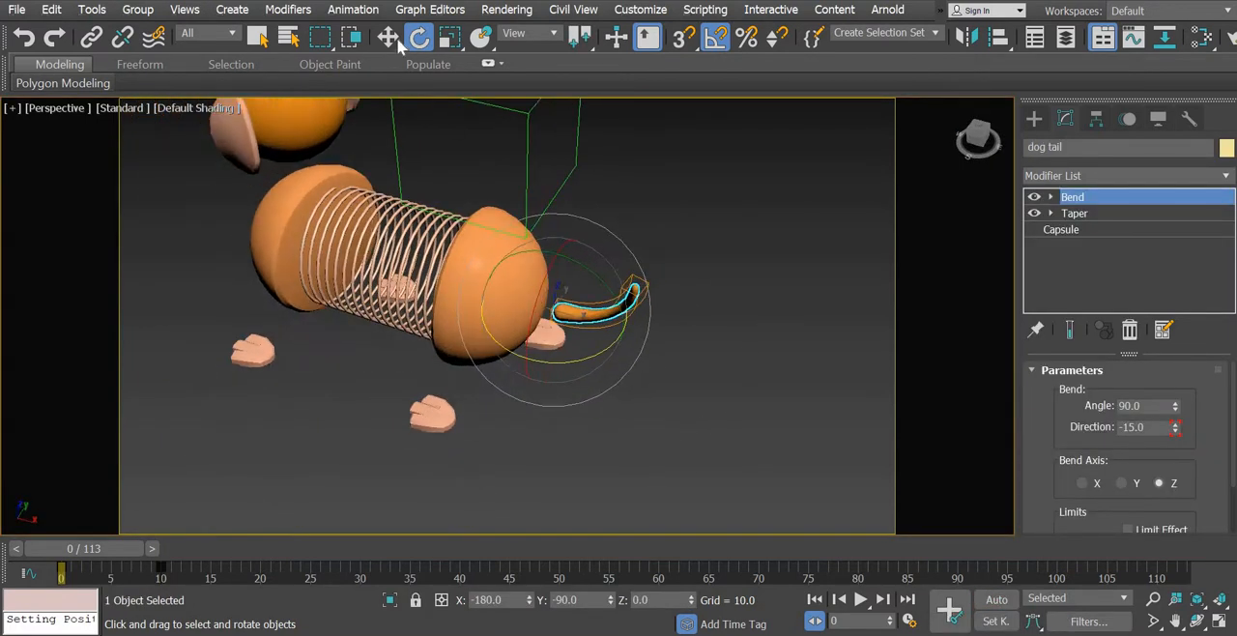
- Open the Curve Editor on the dog tail's Bend Direction track and frame the curve's value extents
{"action": "left_click", "coordinate": [425, 12]}
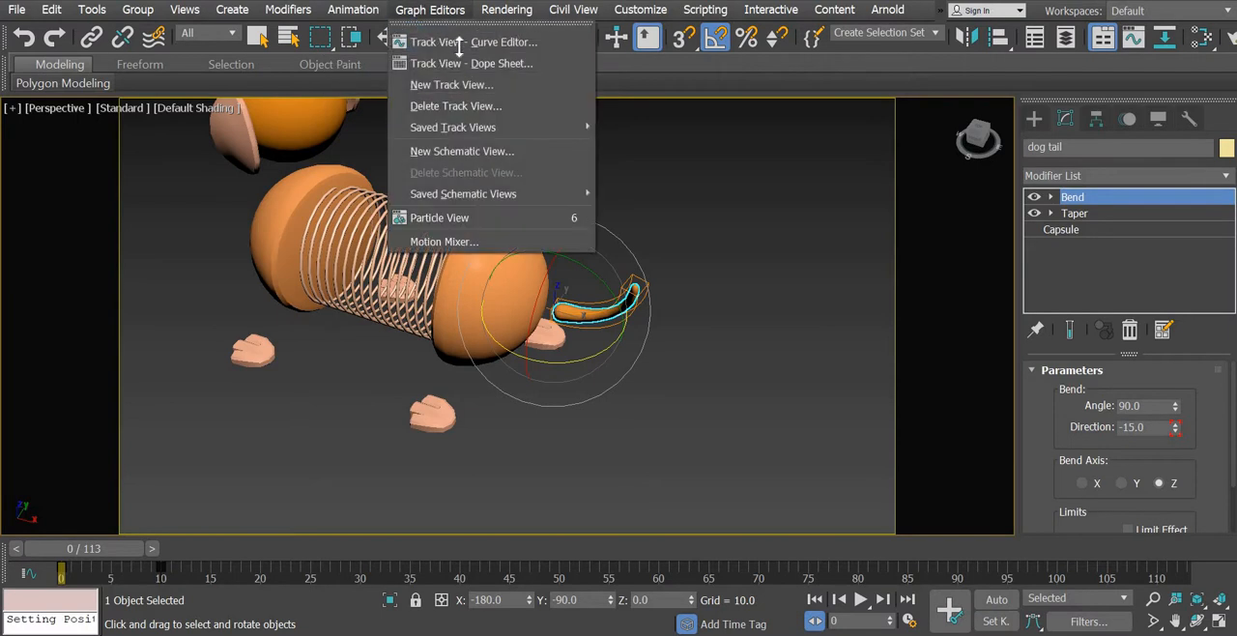
{"action": "left_click", "coordinate": [460, 43]}
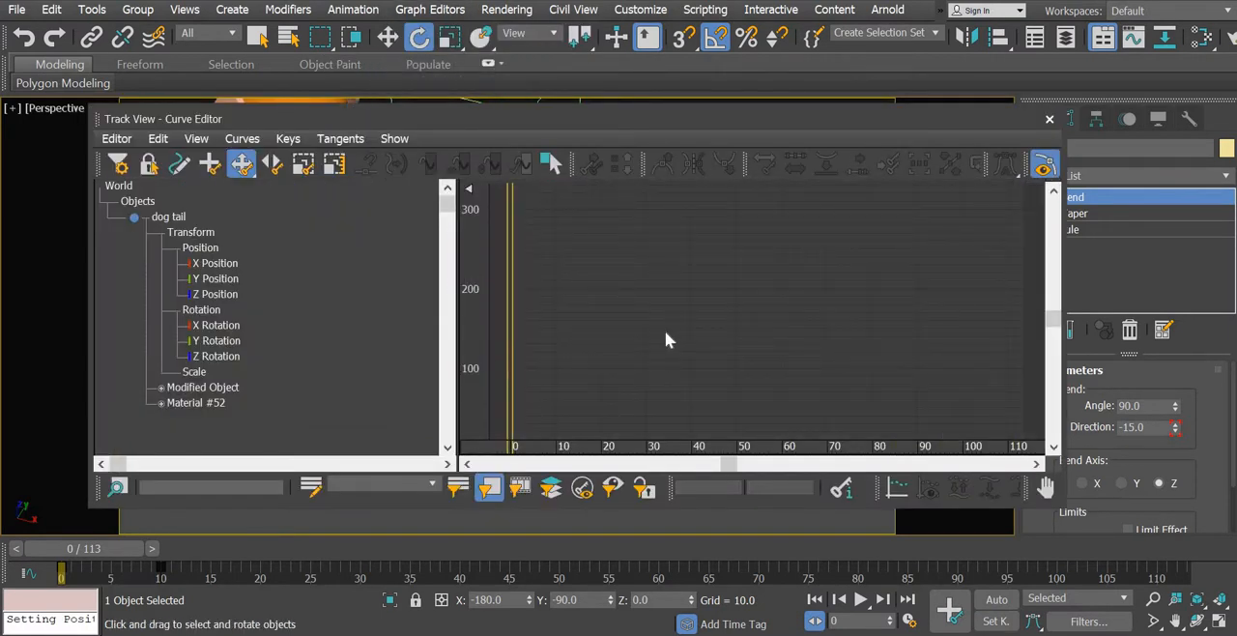
{"action": "left_click", "coordinate": [160, 388]}
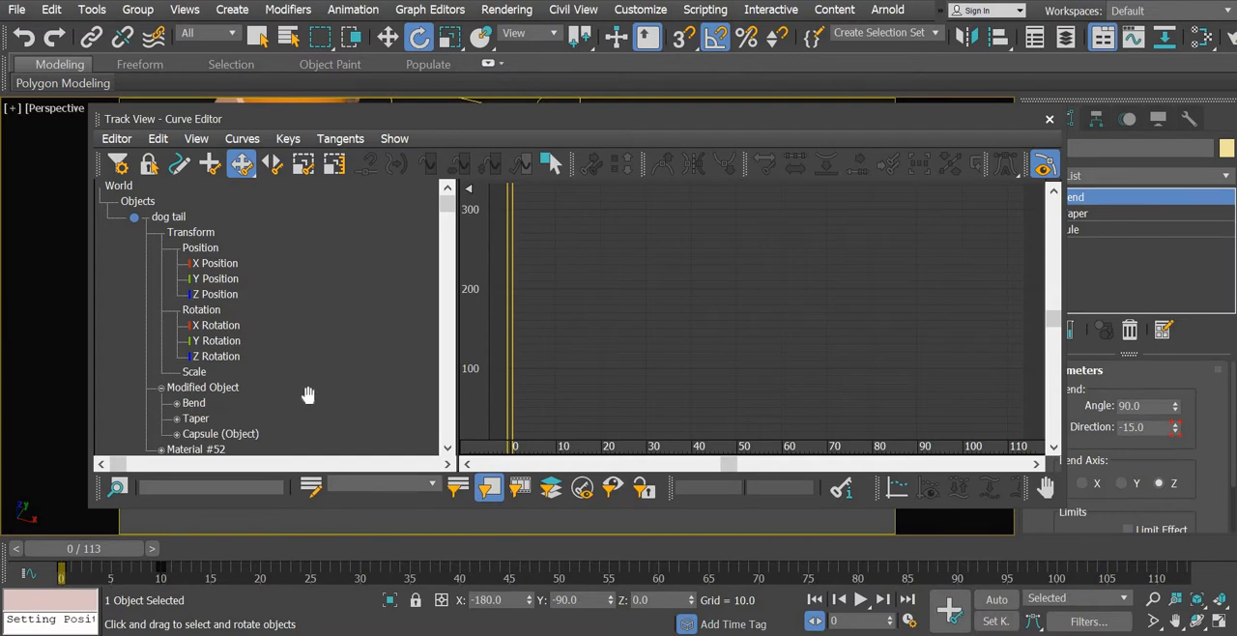
{"action": "left_click", "coordinate": [176, 403]}
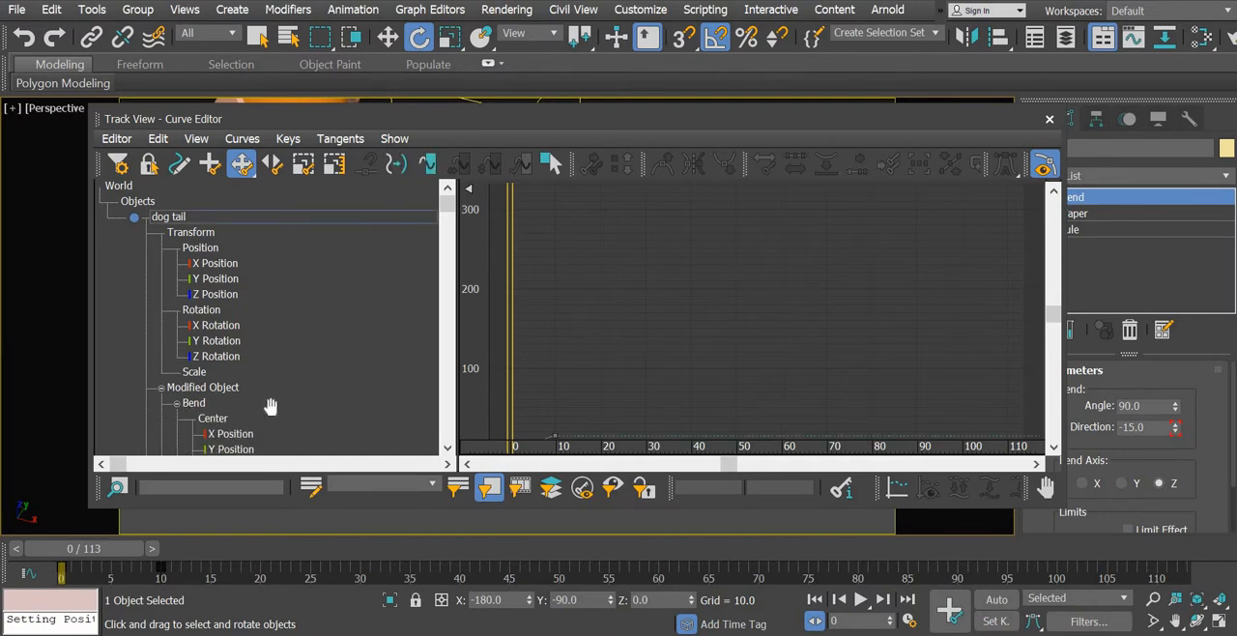
{"action": "left_click_drag", "start_coordinate": [447, 214], "coordinate": [454, 341]}
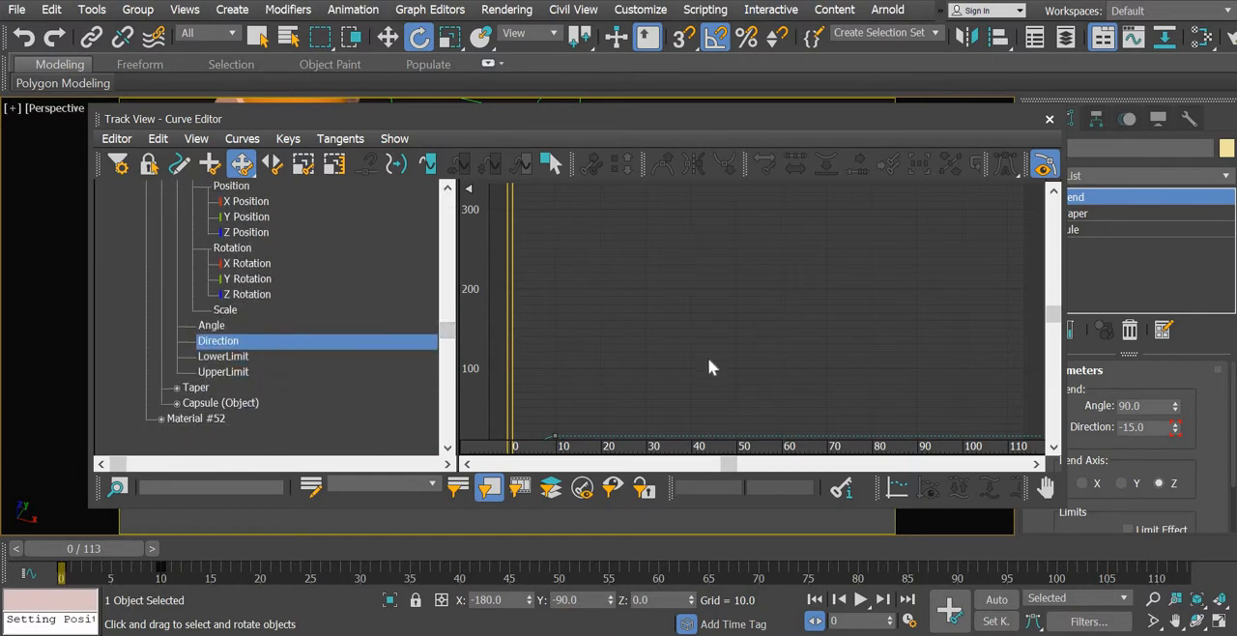
{"action": "middle_click_drag", "start_coordinate": [590, 372], "coordinate": [758, 227]}
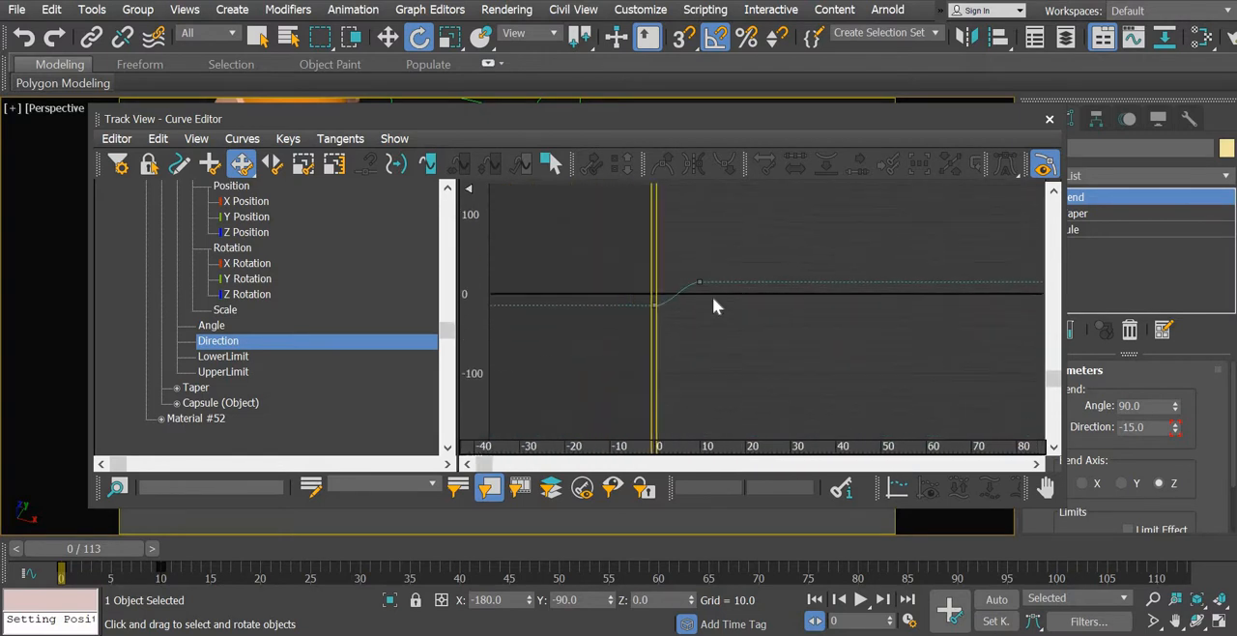
{"action": "left_click", "coordinate": [196, 138]}
{"action": "mouse_move", "coordinate": [220, 225]}
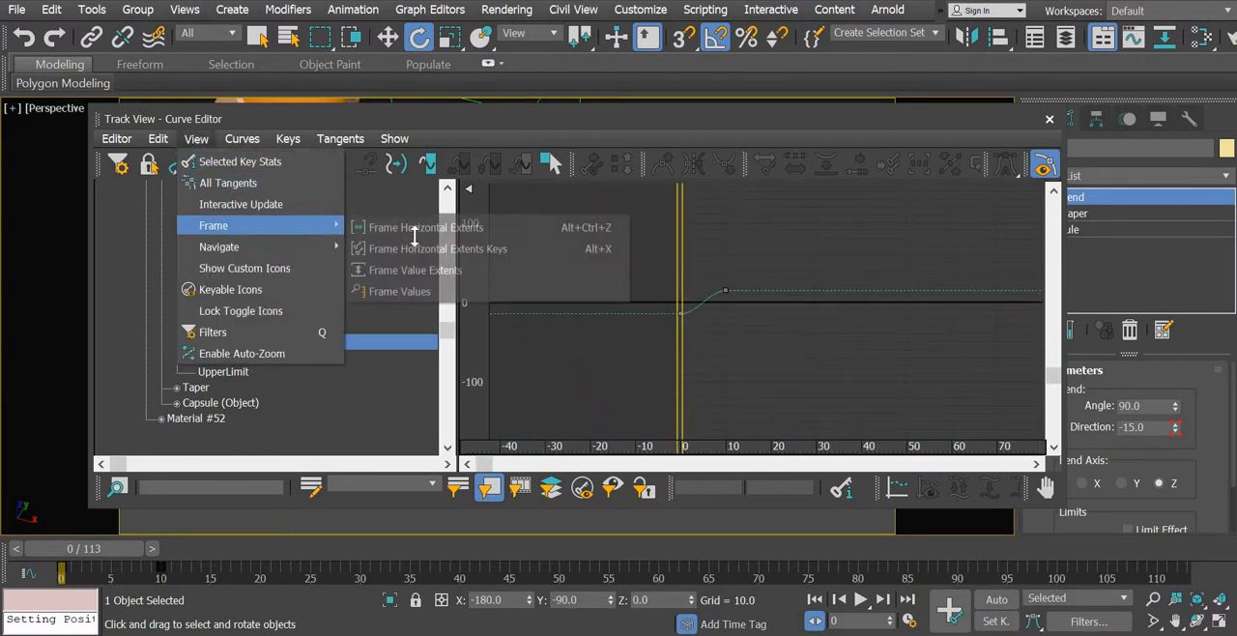
{"action": "left_click", "coordinate": [419, 267]}
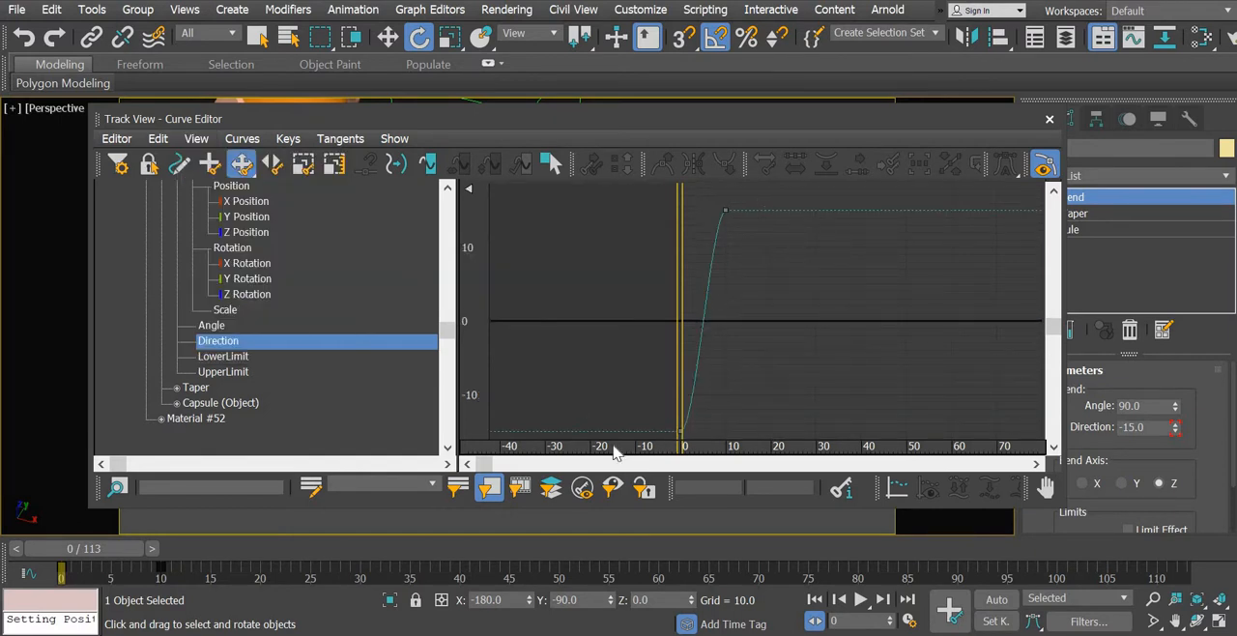
- Select all keys of the tail's Bend Direction curve and set its out-of-range type to Ping Pong
{"action": "key", "text": "ctrl+a"}
{"action": "left_click", "coordinate": [157, 140]}
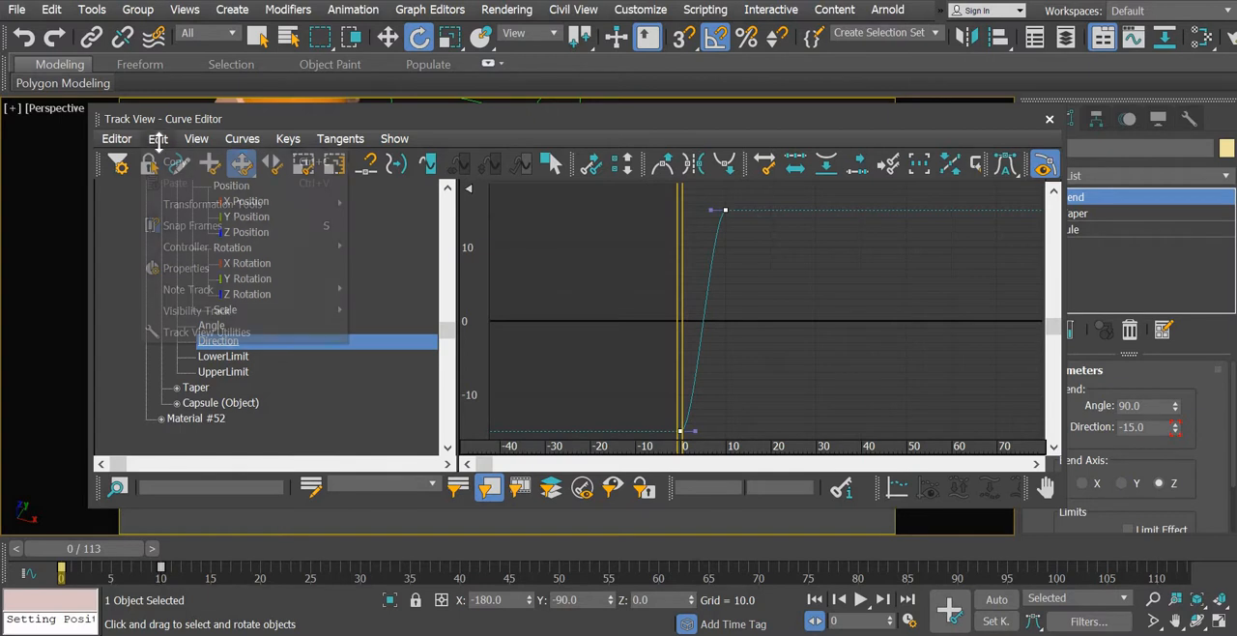
{"action": "mouse_move", "coordinate": [196, 246]}
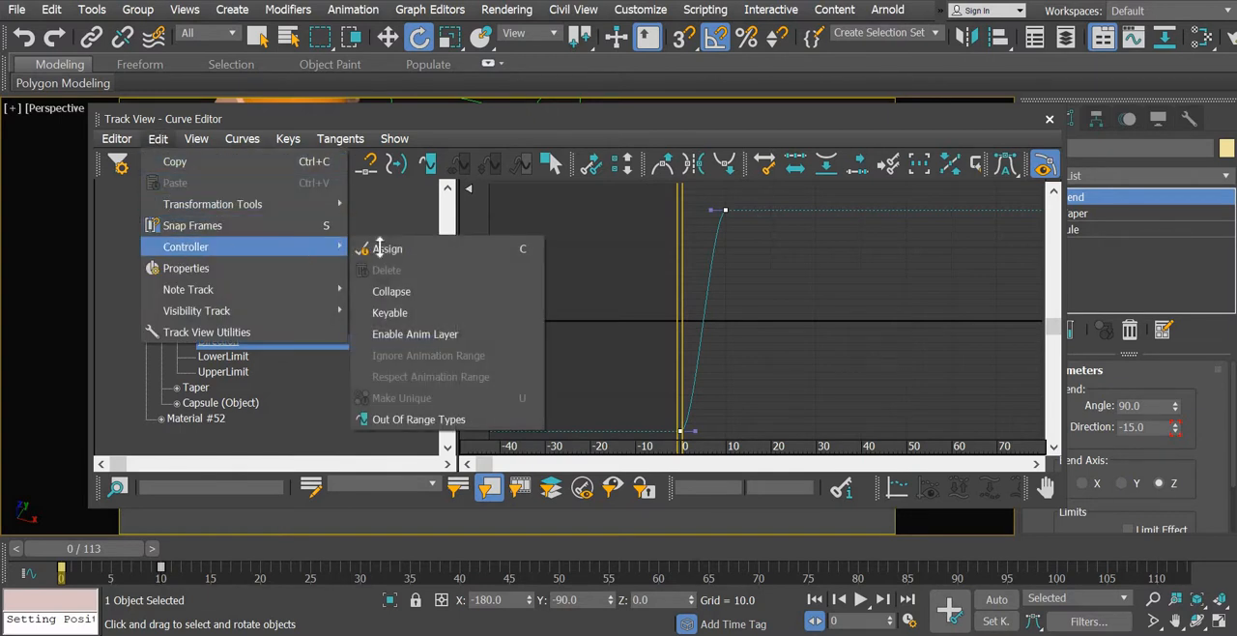
{"action": "left_click", "coordinate": [418, 419]}
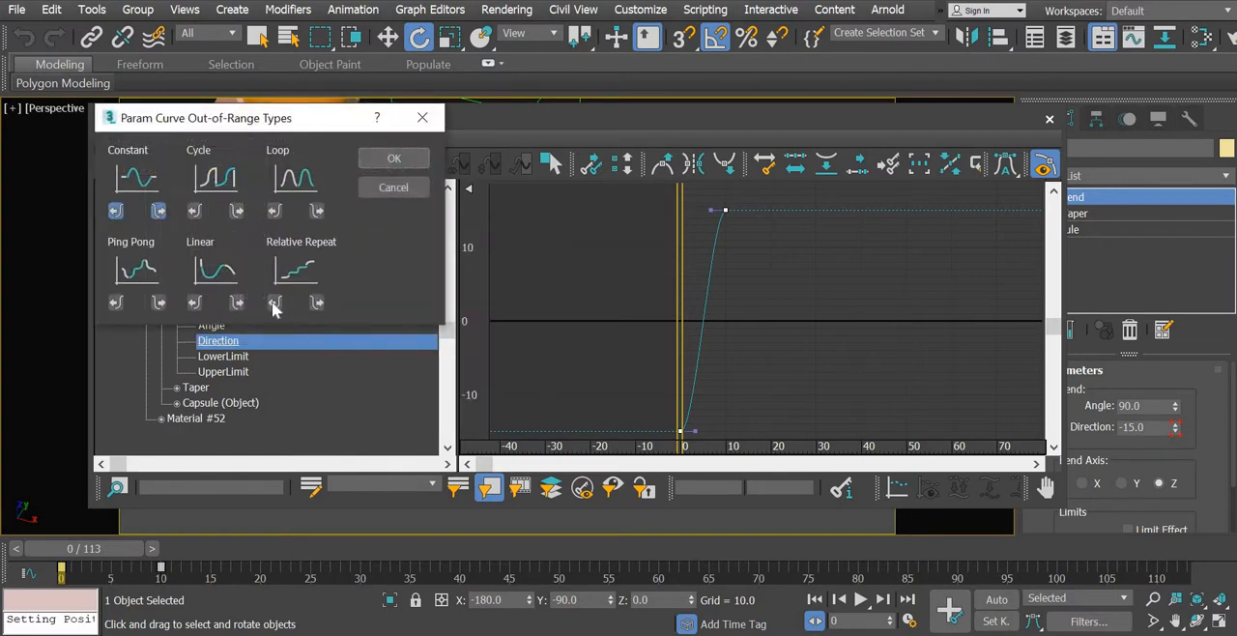
{"action": "left_click", "coordinate": [137, 269]}
{"action": "left_click", "coordinate": [394, 158]}
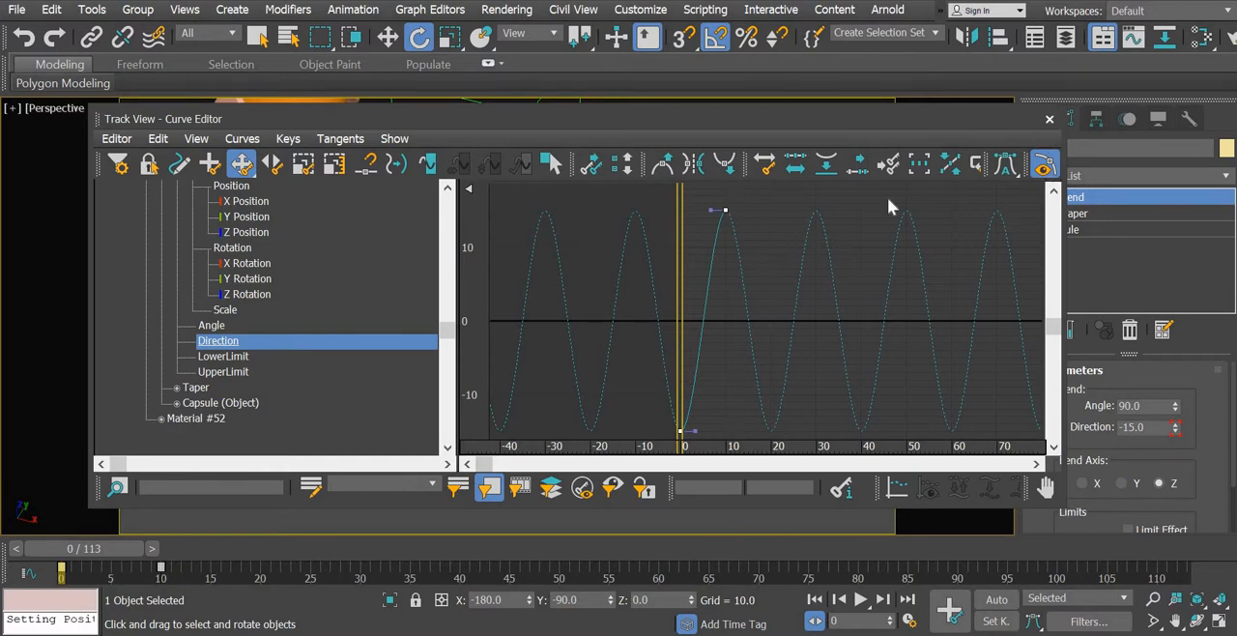
- Close the Curve Editor, deselect the tail and play the animation in the perspective view to check the tail wag
{"action": "left_click", "coordinate": [1049, 119]}
{"action": "left_click", "coordinate": [502, 401]}
{"action": "middle_click_drag", "start_coordinate": [522, 401], "coordinate": [925, 469], "text": "alt"}
{"action": "left_click", "coordinate": [860, 600]}
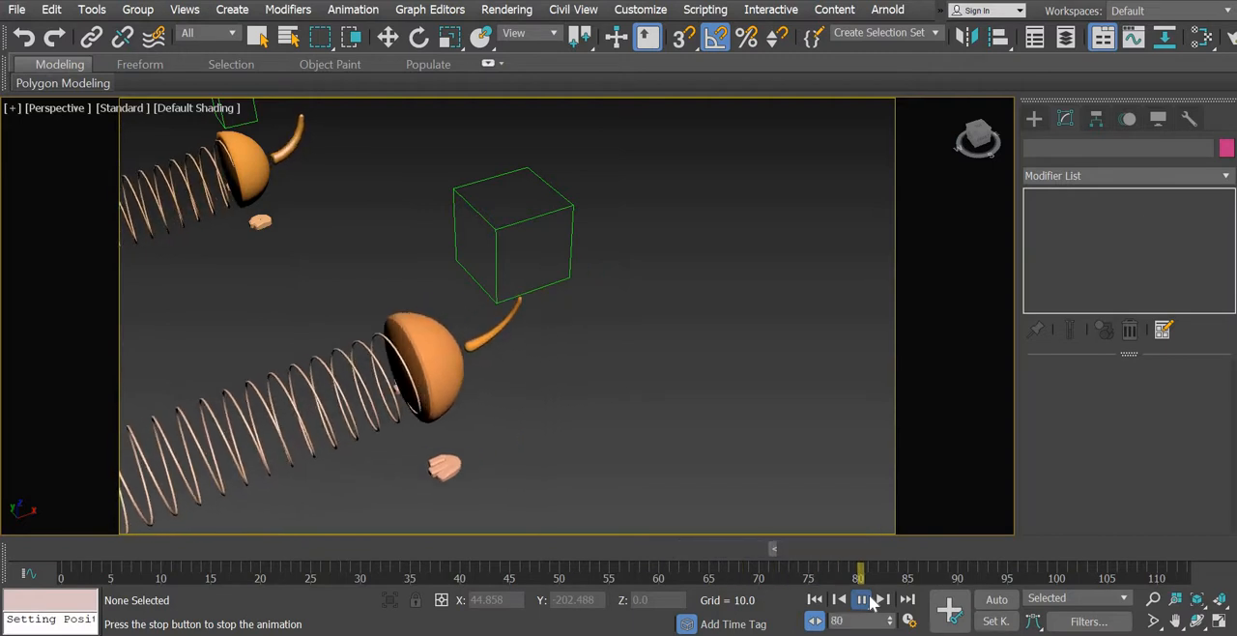
{"action": "middle_click_drag", "start_coordinate": [662, 445], "coordinate": [746, 382]}
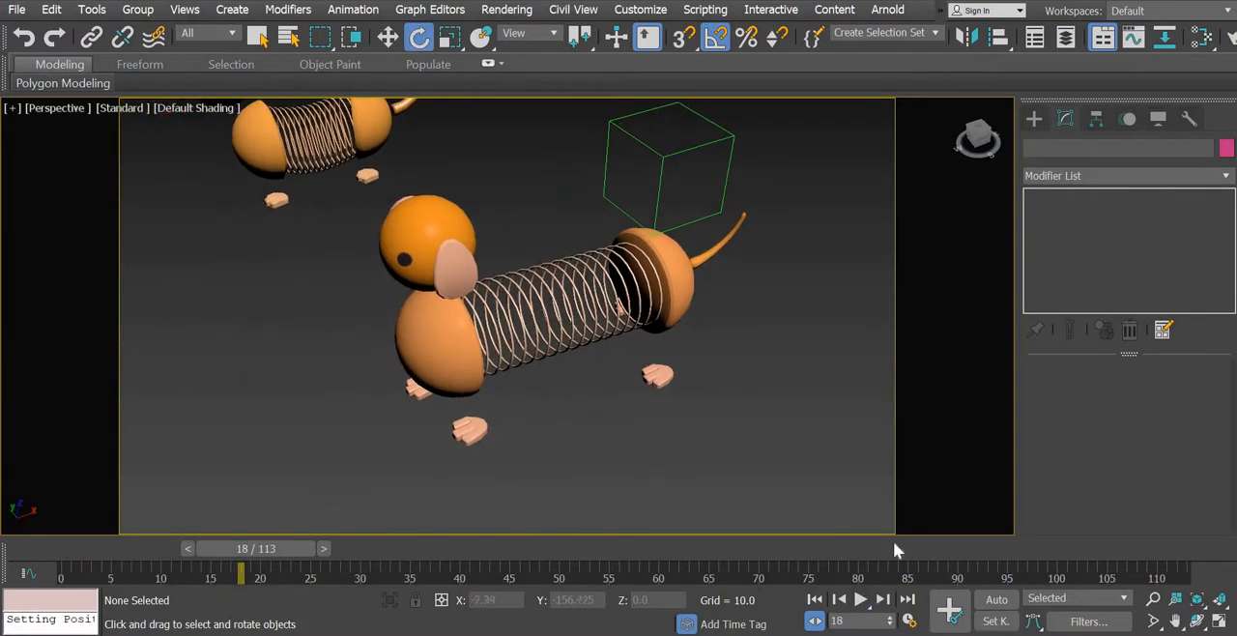
{"action": "left_click", "coordinate": [861, 600]}
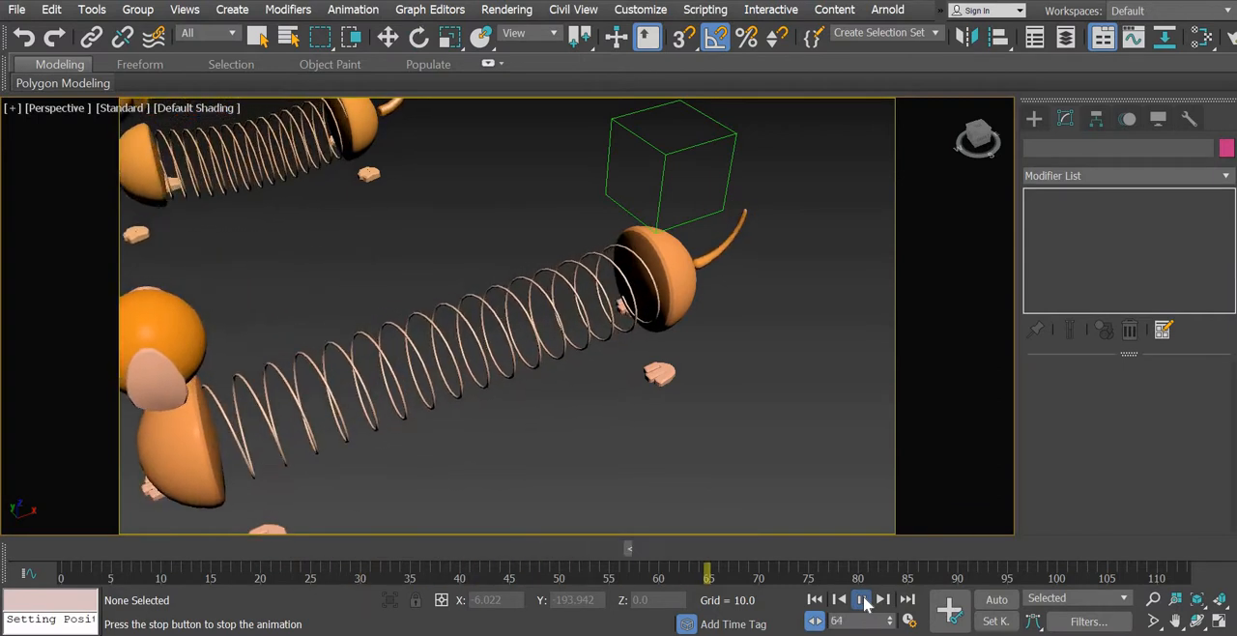
{"action": "left_click", "coordinate": [864, 600]}
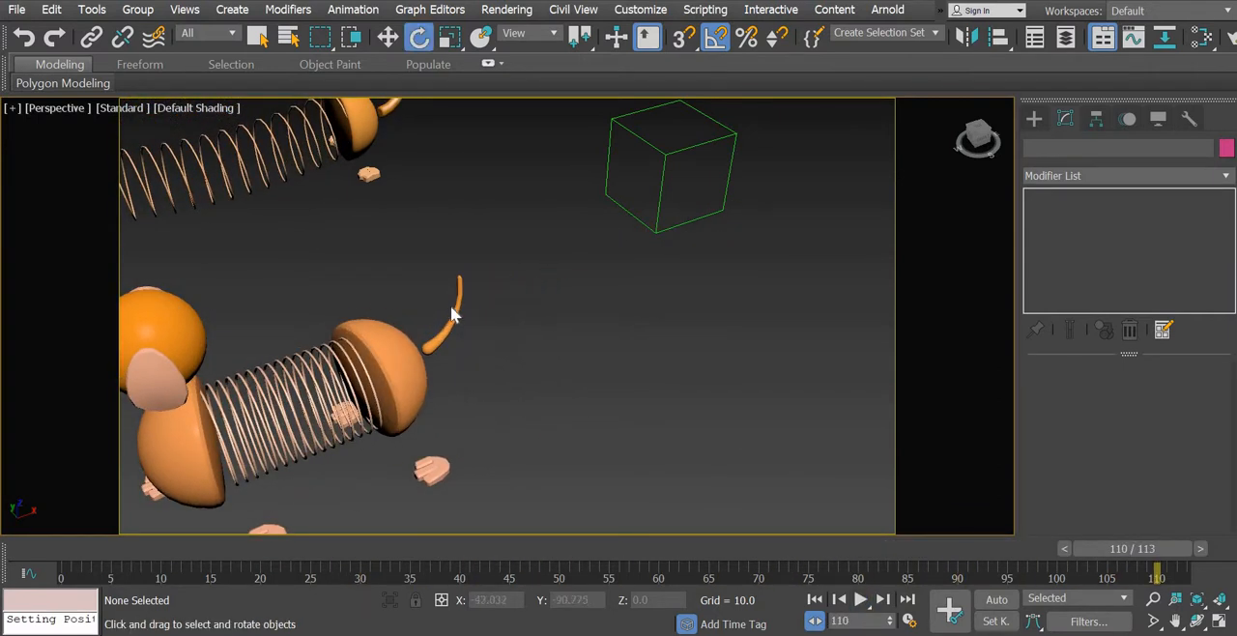
- Select the dog tail, turn on Auto Key and set its Bend direction to -20 at frame 0
{"action": "left_click", "coordinate": [454, 312]}
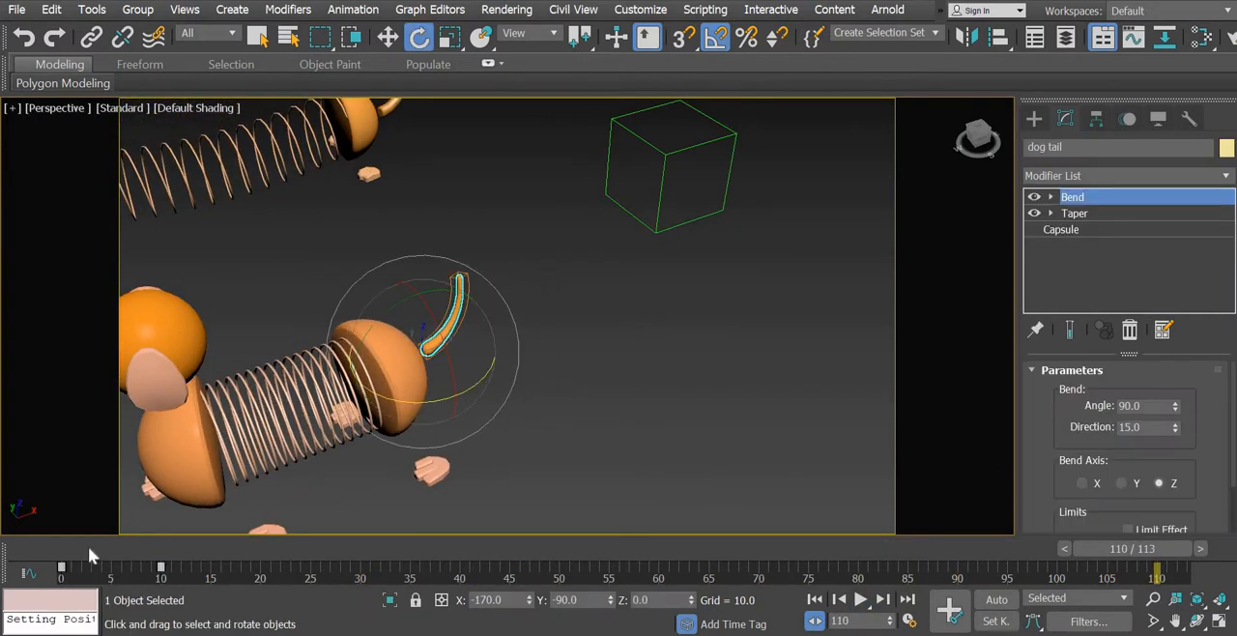
{"action": "left_click", "coordinate": [62, 548]}
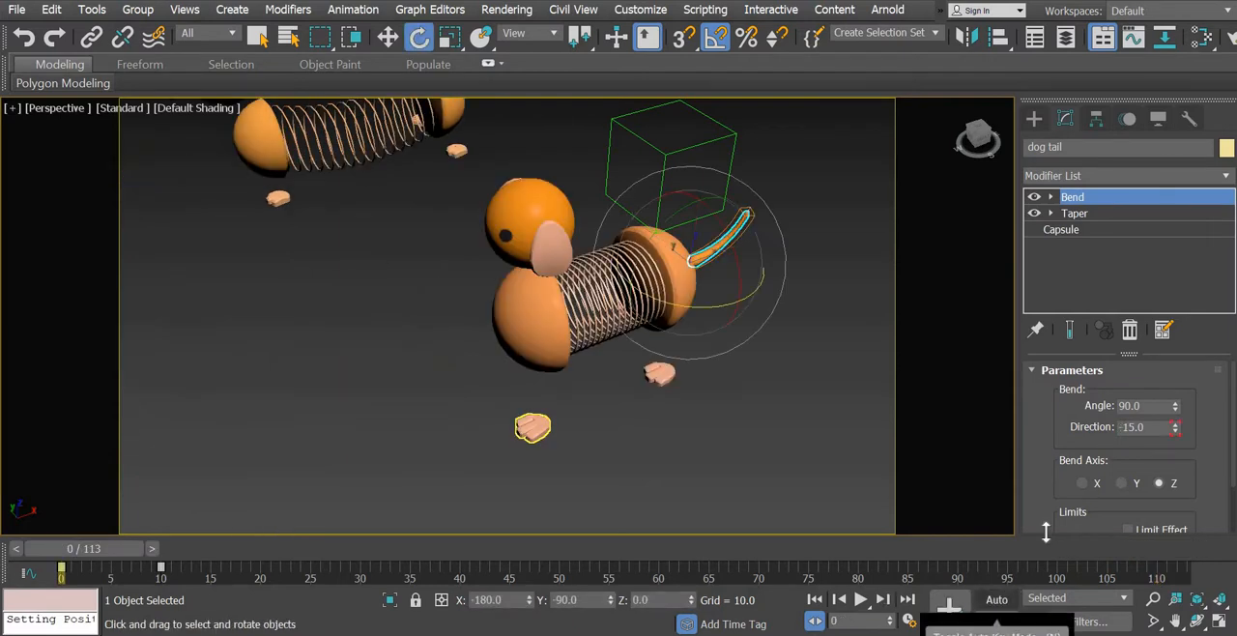
{"action": "left_click", "coordinate": [996, 599]}
{"action": "left_click_drag", "start_coordinate": [1039, 406], "coordinate": [1068, 400]}
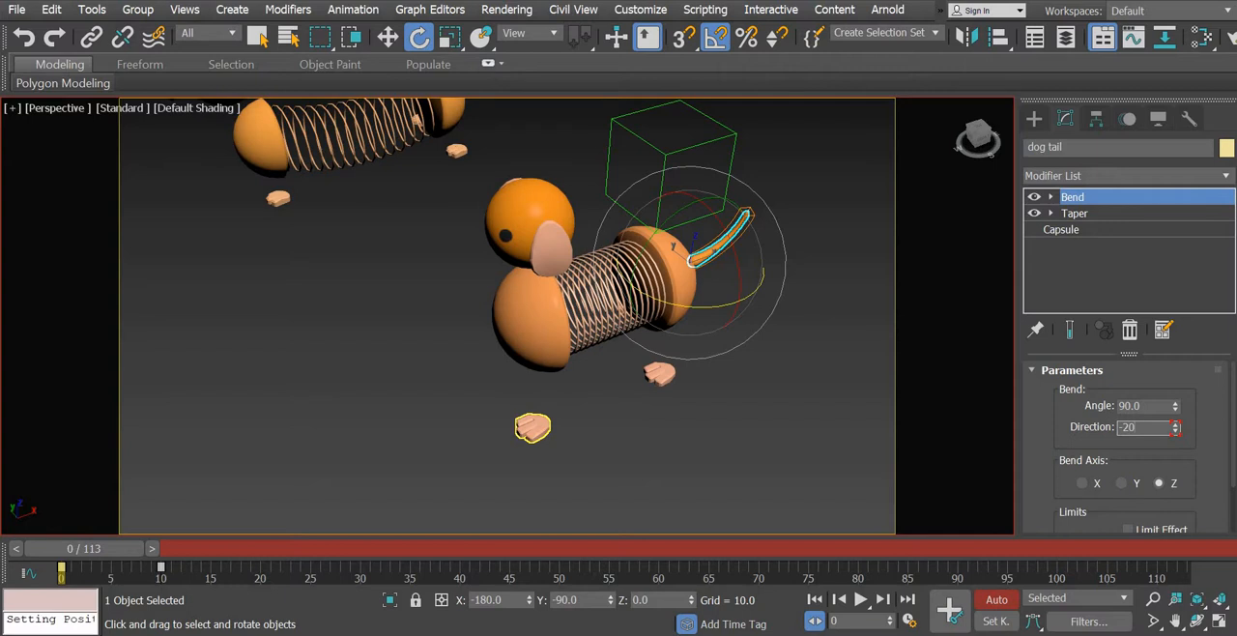
{"action": "type", "text": "-20"}
{"action": "key", "text": "Return"}
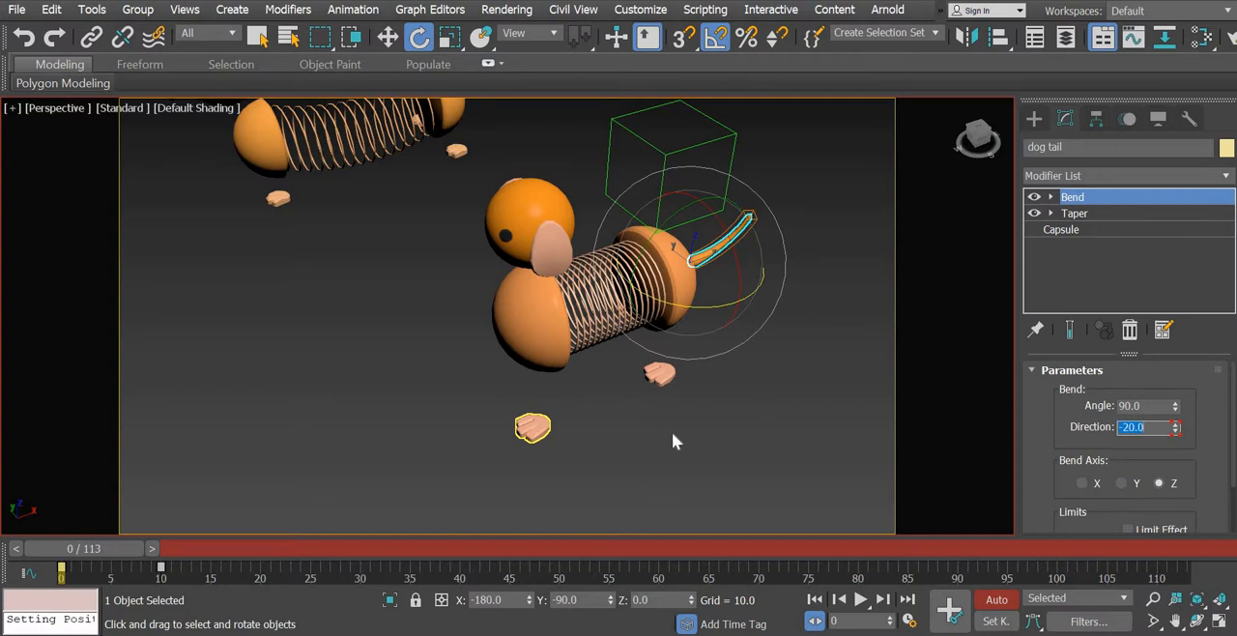
- Set the dog tail's Bend direction to 20 at frame 10
{"action": "left_click", "coordinate": [241, 550]}
{"action": "left_click", "coordinate": [1036, 416]}
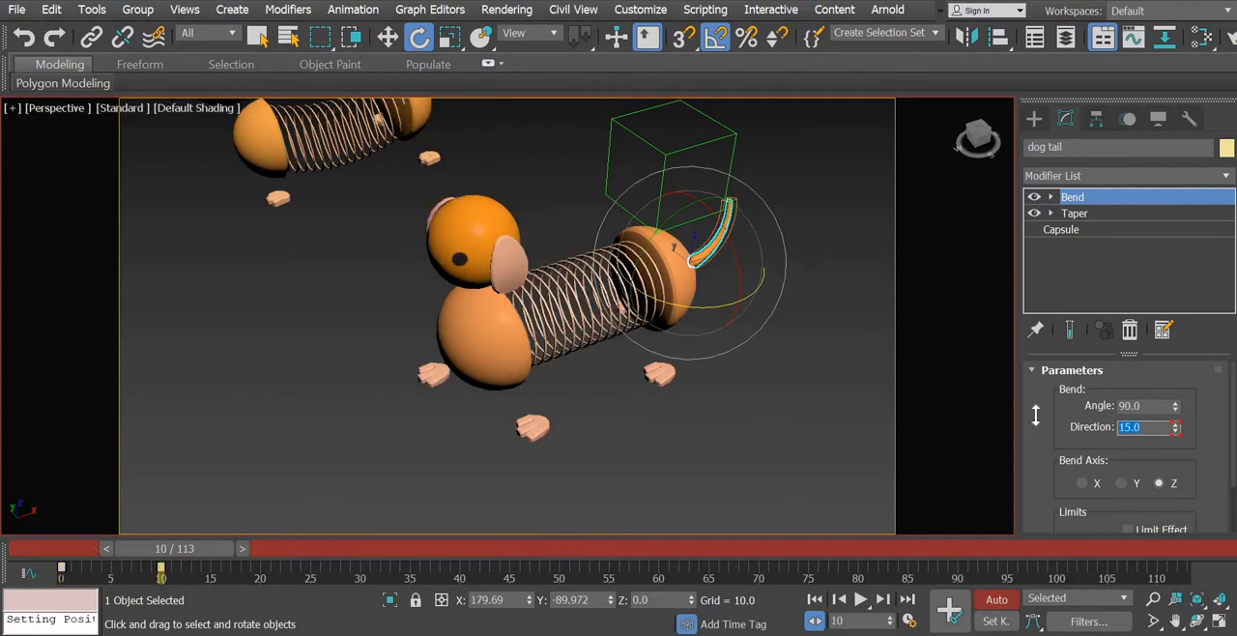
{"action": "key", "text": "Return"}
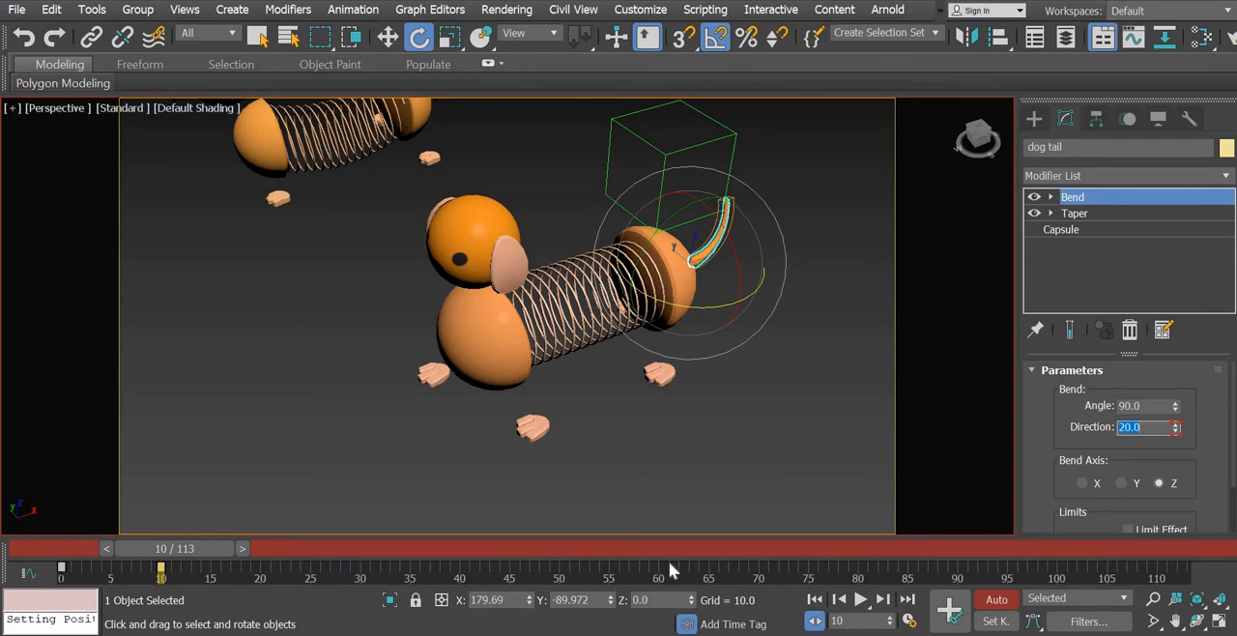
- Deselect the tail, play the animation from frame 0 to check the wider wag, and return to frame 0
{"action": "left_click_drag", "start_coordinate": [213, 551], "coordinate": [122, 552]}
{"action": "left_click", "coordinate": [597, 404]}
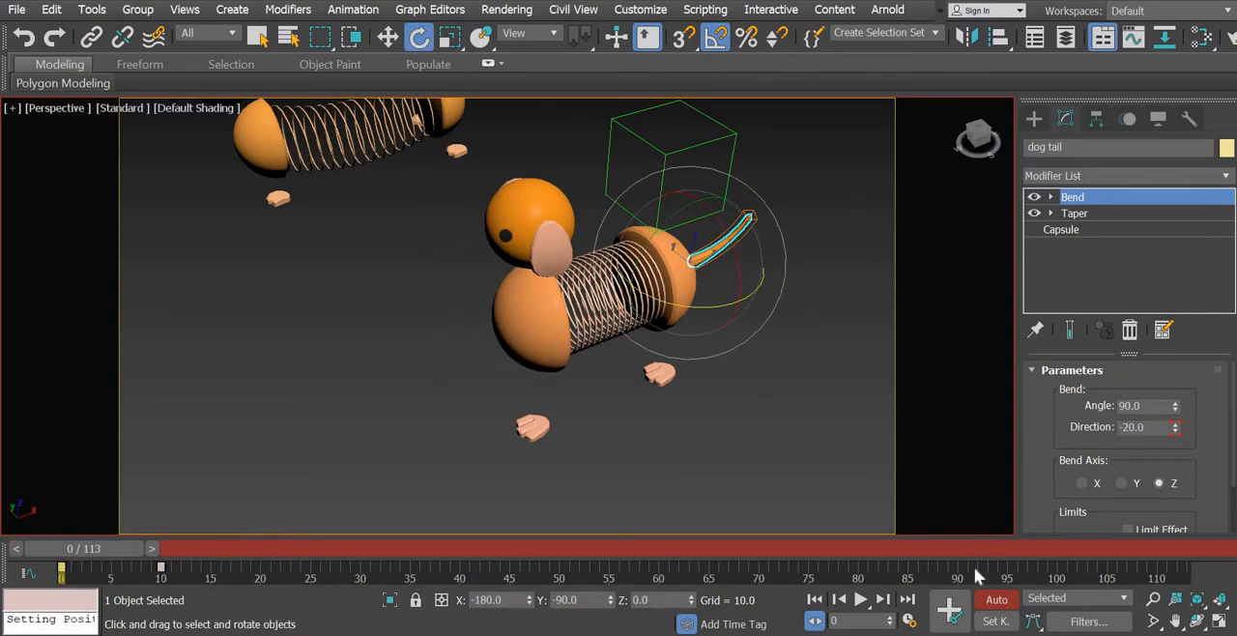
{"action": "left_click", "coordinate": [861, 600]}
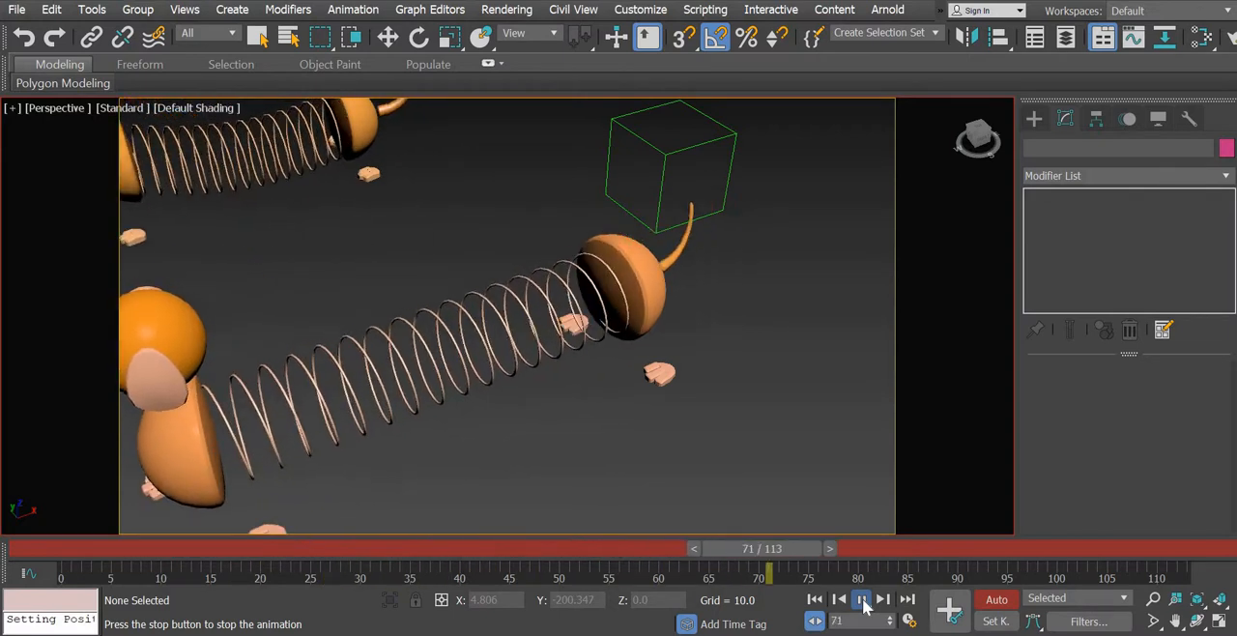
{"action": "left_click", "coordinate": [861, 600]}
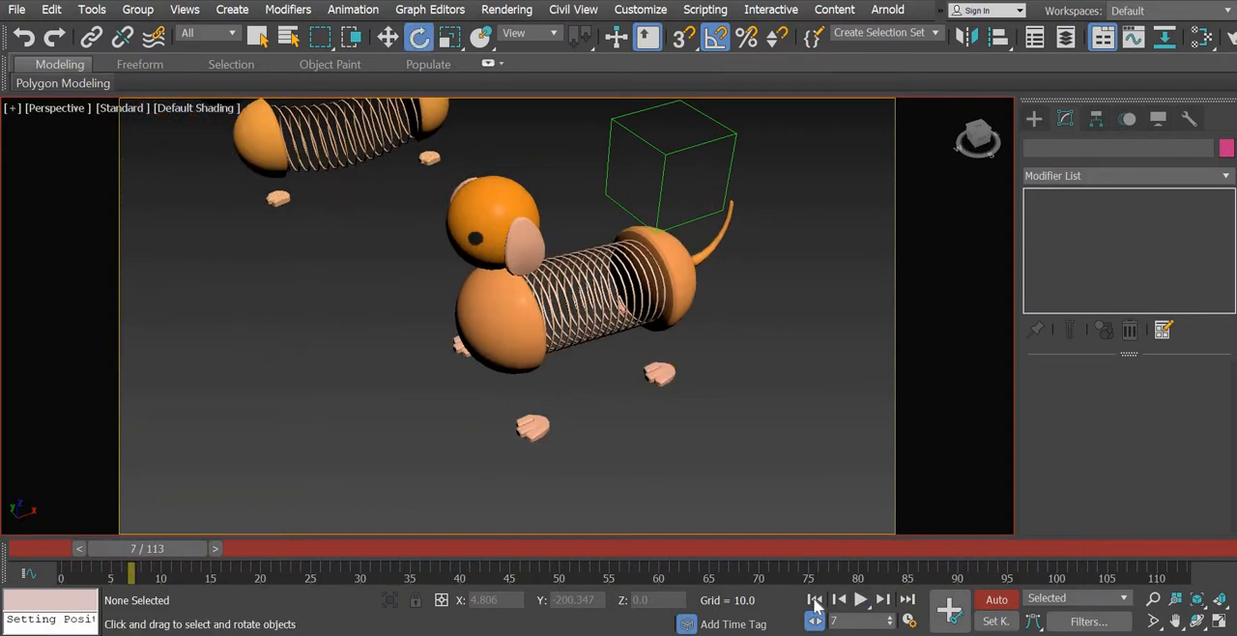
{"action": "left_click", "coordinate": [815, 599]}
- Select the dog's left ear from the front and rotate it -5 degrees about the X axis at frame 10
{"action": "middle_click_drag", "start_coordinate": [453, 323], "coordinate": [447, 371], "text": "alt"}
{"action": "middle_click_drag", "start_coordinate": [726, 274], "coordinate": [527, 314]}
{"action": "scroll", "coordinate": [579, 370], "scroll_direction": "up", "scroll_amount": 3}
{"action": "left_click", "coordinate": [488, 281]}
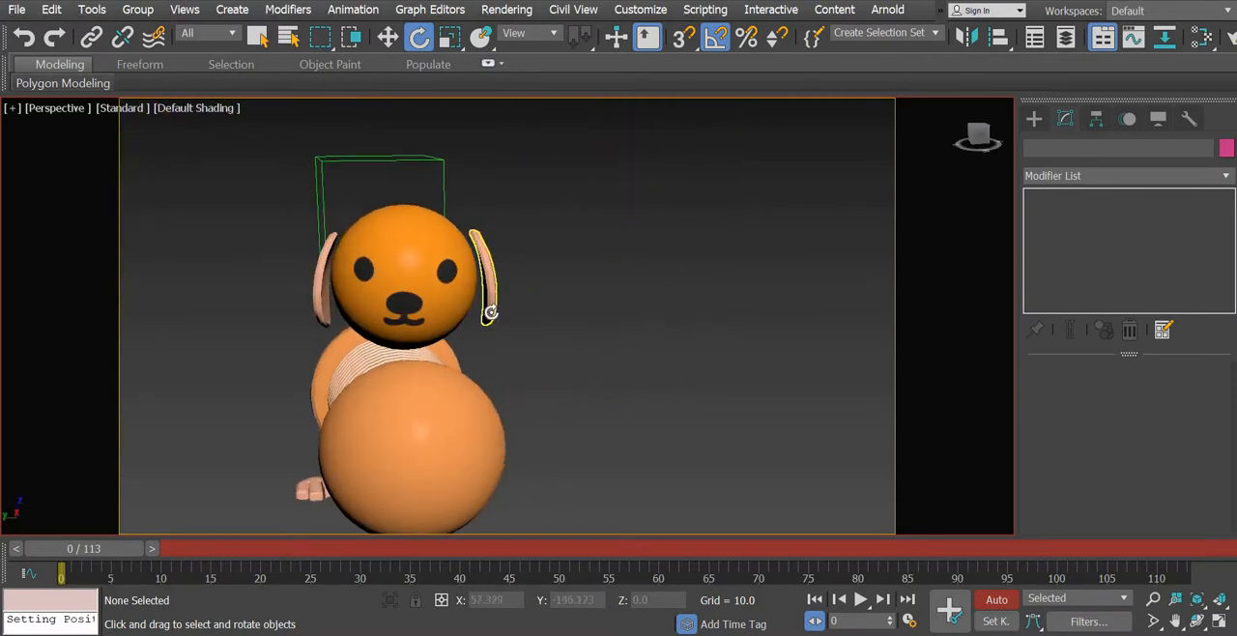
{"action": "left_click_drag", "start_coordinate": [83, 548], "coordinate": [174, 548]}
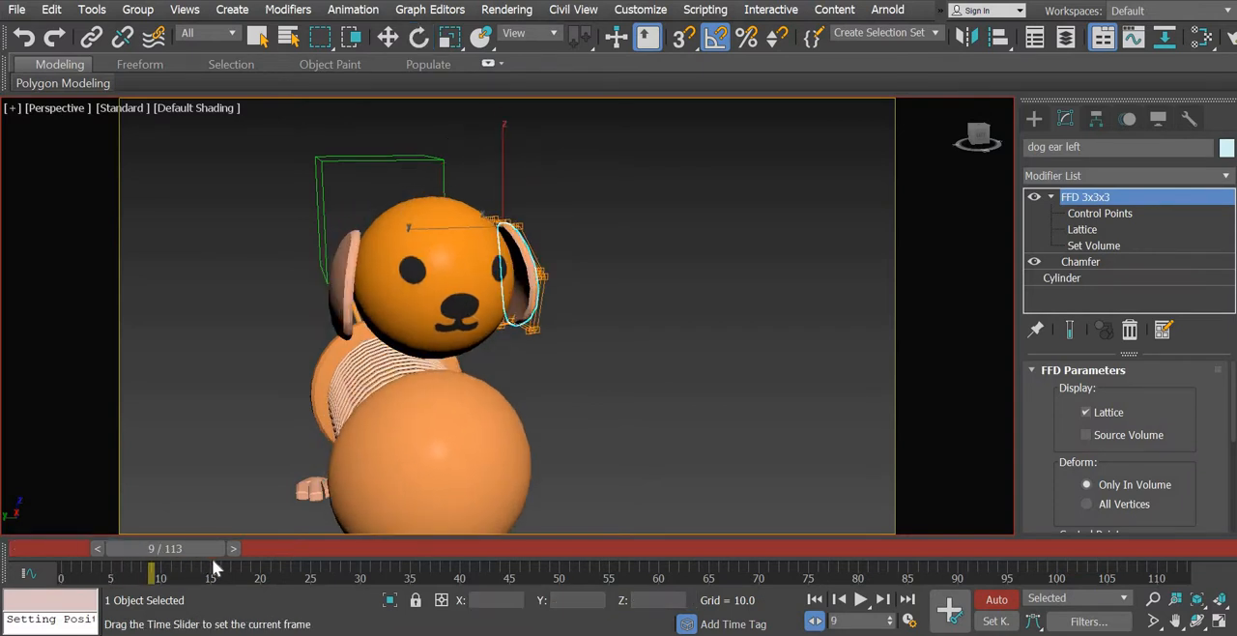
{"action": "left_click_drag", "start_coordinate": [544, 257], "coordinate": [571, 201]}
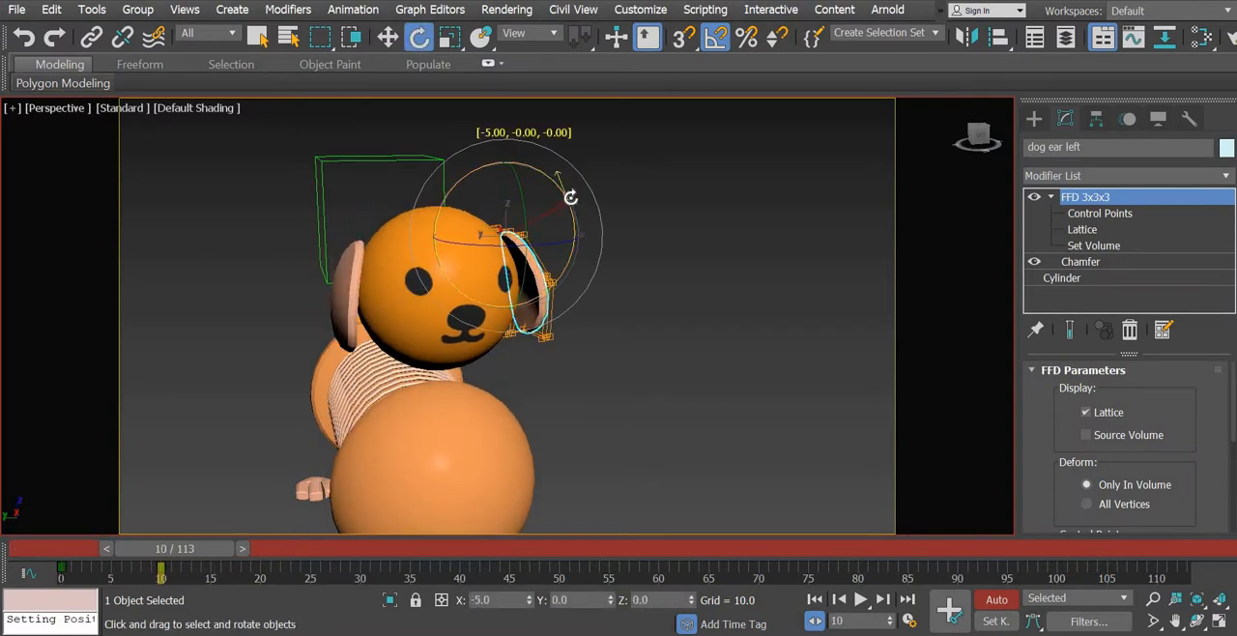
- Select the dog's right ear and rotate it slightly outward from the head at frame 10
{"action": "middle_click_drag", "start_coordinate": [538, 374], "coordinate": [321, 348], "text": "alt"}
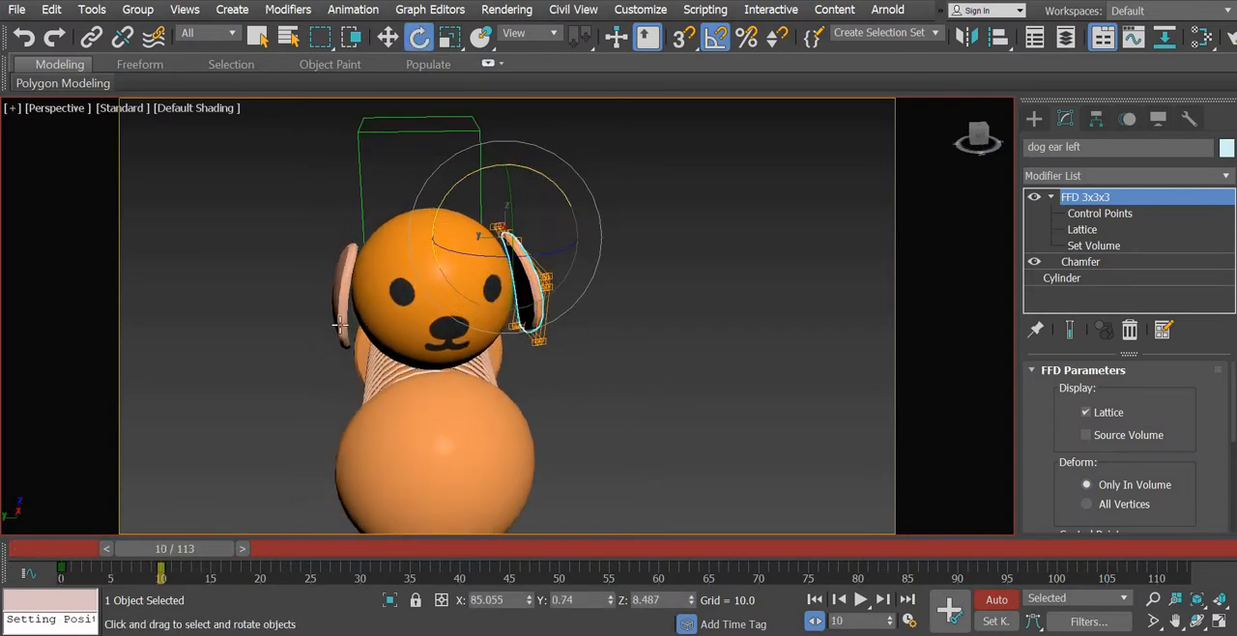
{"action": "left_click", "coordinate": [338, 324]}
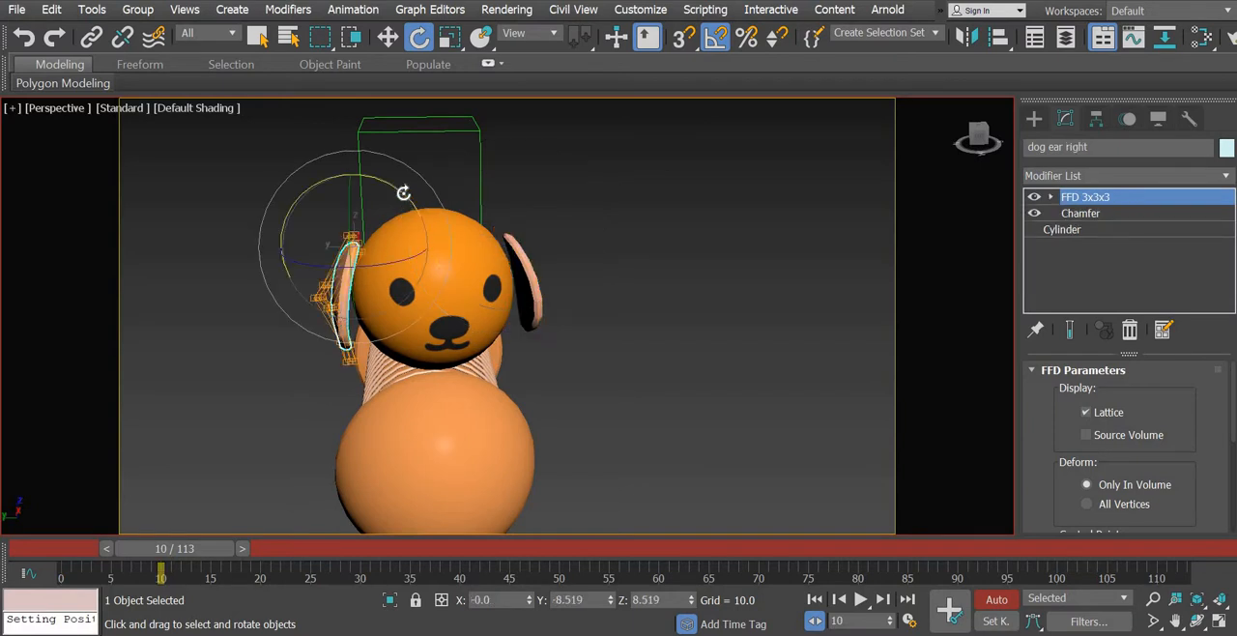
{"action": "left_click_drag", "start_coordinate": [407, 199], "coordinate": [405, 193]}
- Scrub between frames 0 and 10 and examine the right ear's movement against the head
{"action": "left_click_drag", "start_coordinate": [201, 547], "coordinate": [230, 547]}
{"action": "key", "text": "e"}
{"action": "middle_click_drag", "start_coordinate": [467, 507], "coordinate": [458, 585], "text": "alt"}
{"action": "left_click_drag", "start_coordinate": [212, 550], "coordinate": [164, 549]}
{"action": "middle_click_drag", "start_coordinate": [418, 380], "coordinate": [361, 463], "text": "alt"}
{"action": "left_click_drag", "start_coordinate": [185, 548], "coordinate": [115, 541]}
{"action": "left_click_drag", "start_coordinate": [189, 548], "coordinate": [39, 548]}
{"action": "key", "text": "e"}
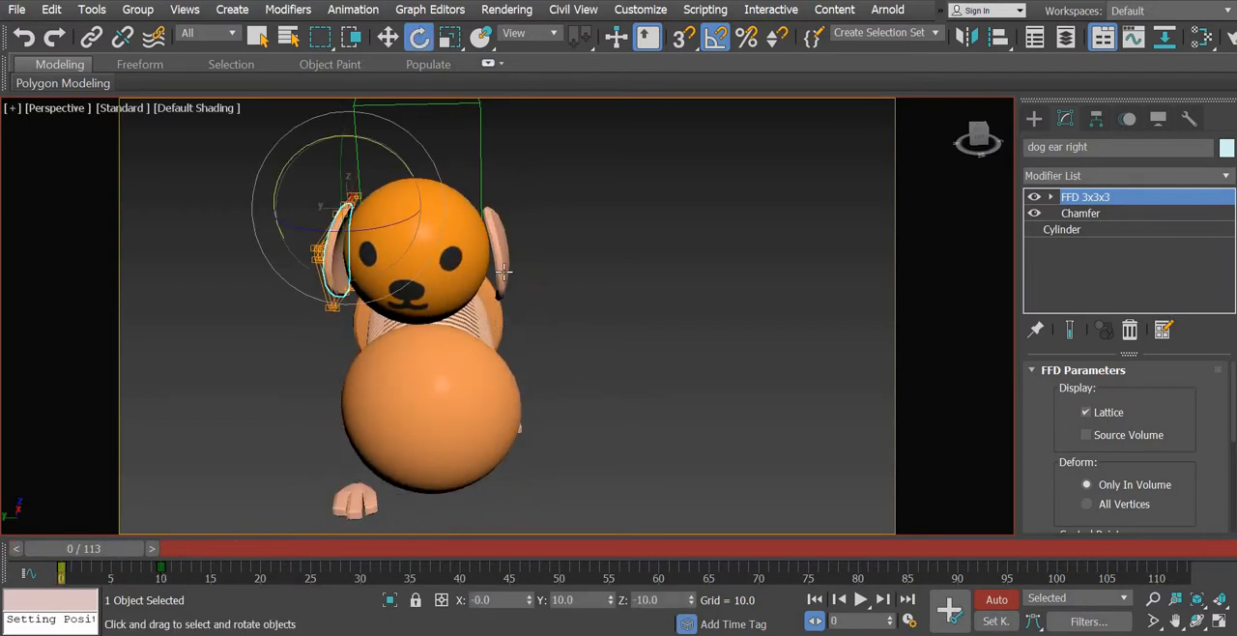
- Select the left ear and rotate it another -5 degrees about the X axis at frame 10
{"action": "left_click", "coordinate": [504, 271]}
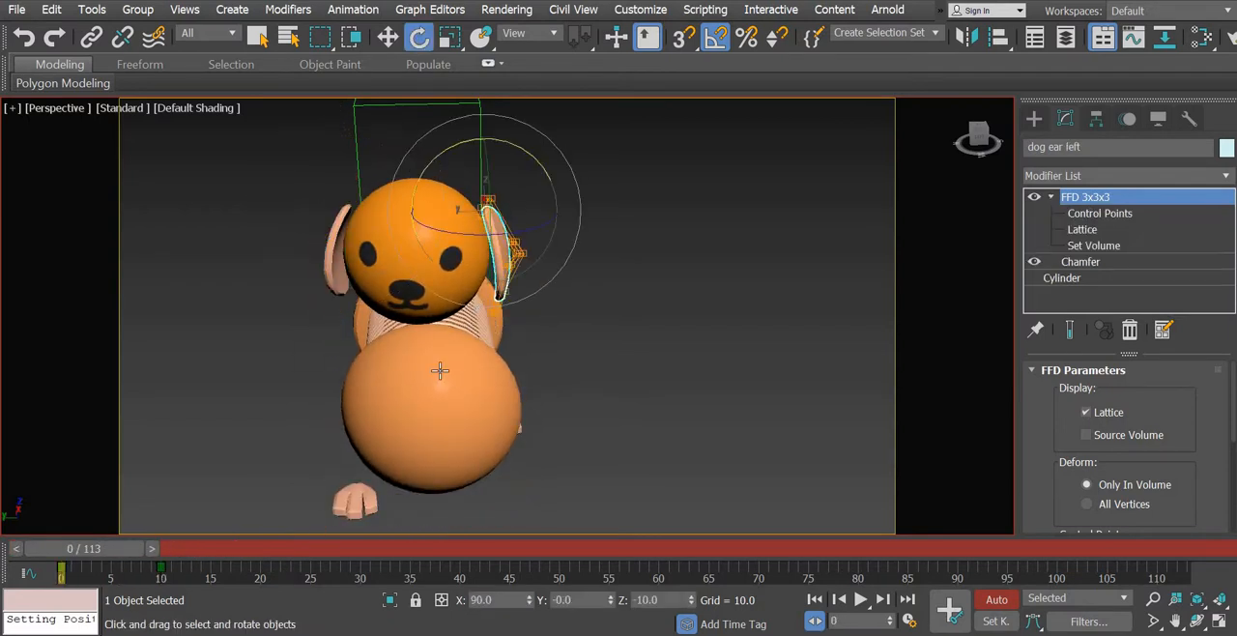
{"action": "left_click", "coordinate": [150, 548]}
{"action": "left_click_drag", "start_coordinate": [176, 552], "coordinate": [221, 560]}
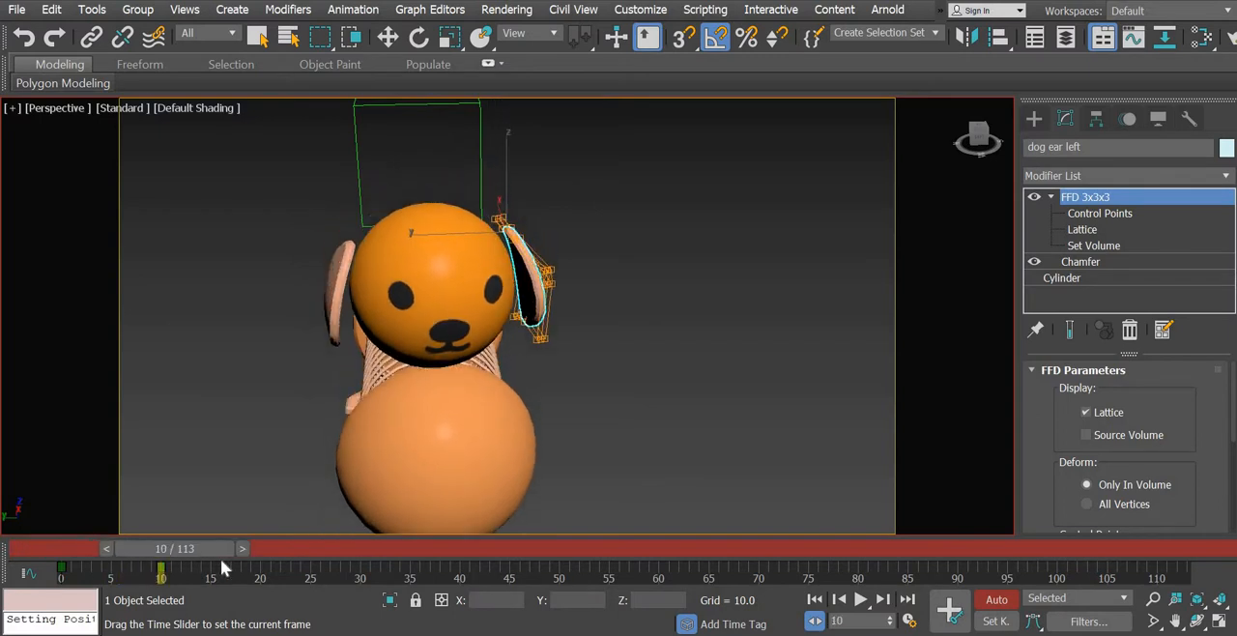
{"action": "left_click_drag", "start_coordinate": [120, 557], "coordinate": [209, 554]}
{"action": "key", "text": "e"}
{"action": "left_click_drag", "start_coordinate": [564, 179], "coordinate": [564, 178]}
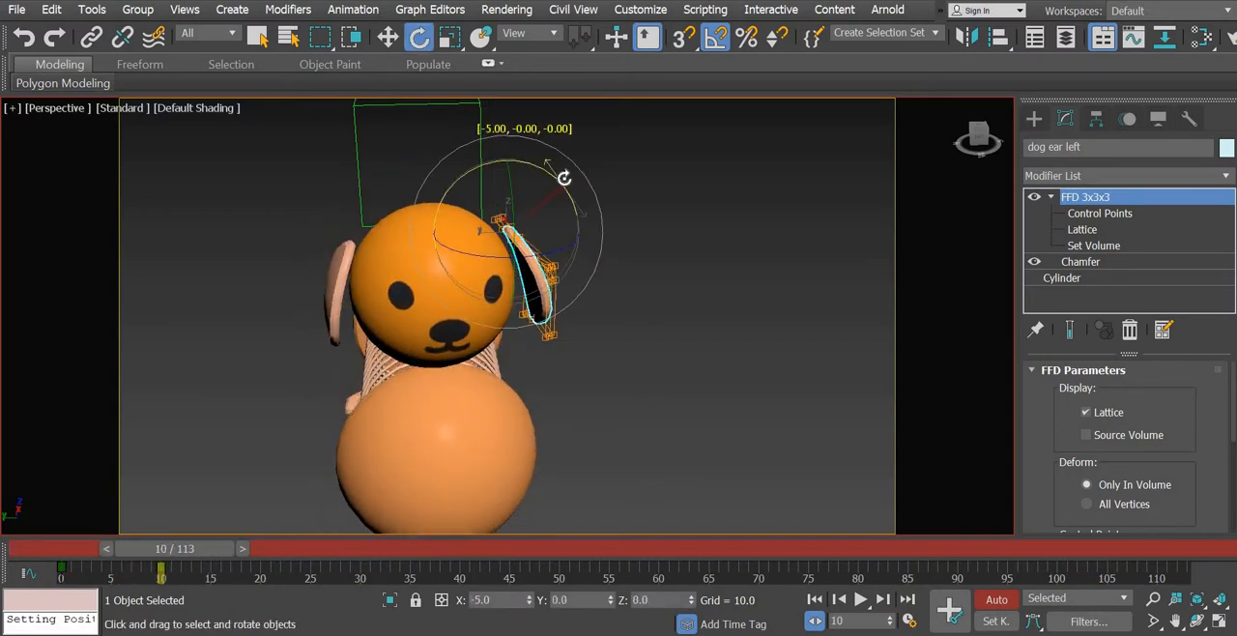
- Return to frame 0 and rotate the left ear about 5 degrees on its X axis toward the head
{"action": "left_click_drag", "start_coordinate": [187, 546], "coordinate": [93, 545]}
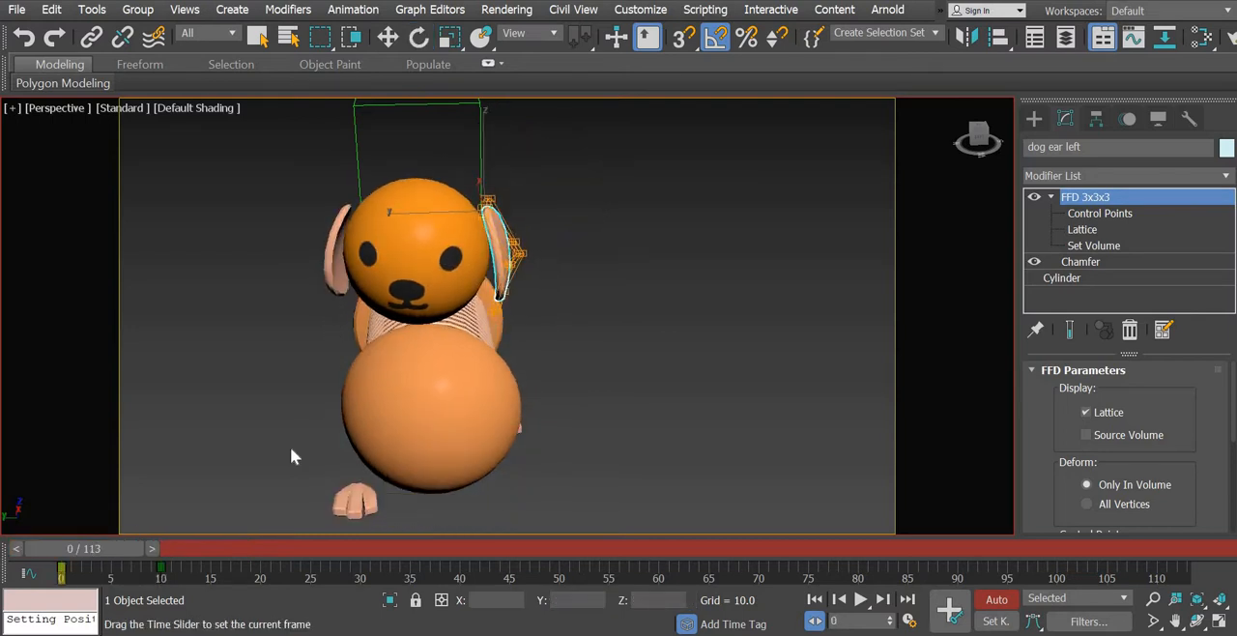
{"action": "left_click_drag", "start_coordinate": [541, 159], "coordinate": [507, 317]}
{"action": "middle_click_drag", "start_coordinate": [507, 317], "coordinate": [518, 300], "text": "alt"}
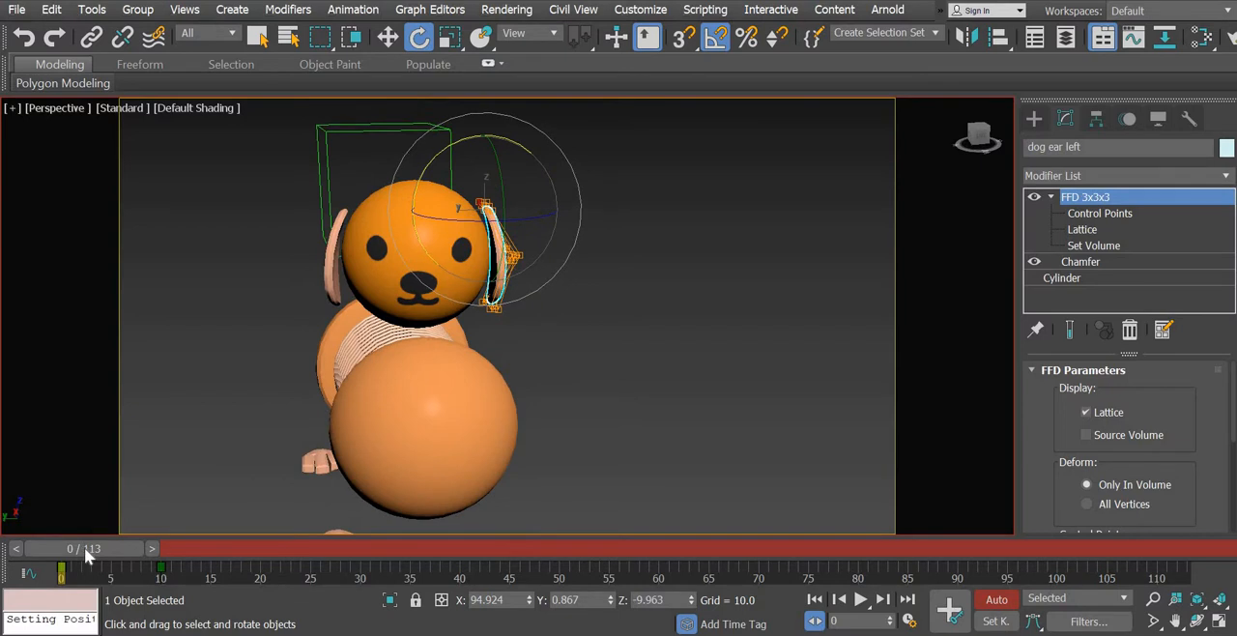
- Readjust the left ear's rotation at frame 10 and scrub back to frame 0 to check the swing
{"action": "left_click_drag", "start_coordinate": [85, 551], "coordinate": [179, 564]}
{"action": "key", "text": "e"}
{"action": "middle_click_drag", "start_coordinate": [568, 408], "coordinate": [551, 387], "text": "alt"}
{"action": "left_click_drag", "start_coordinate": [585, 179], "coordinate": [566, 200]}
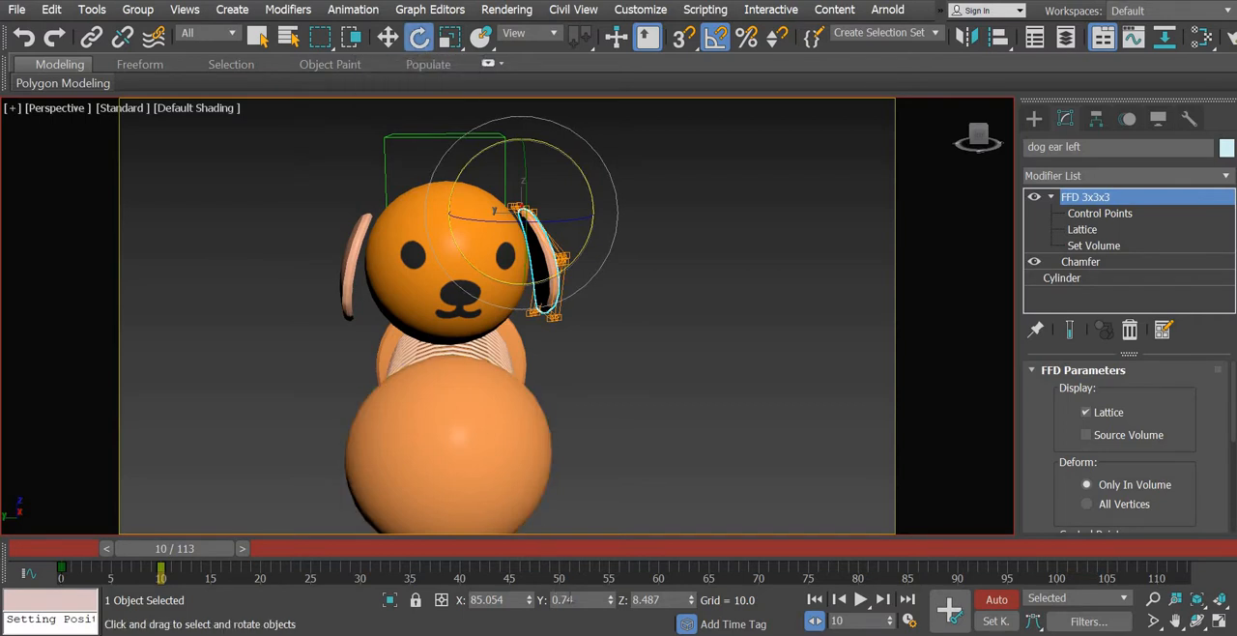
{"action": "left_click_drag", "start_coordinate": [196, 547], "coordinate": [81, 552]}
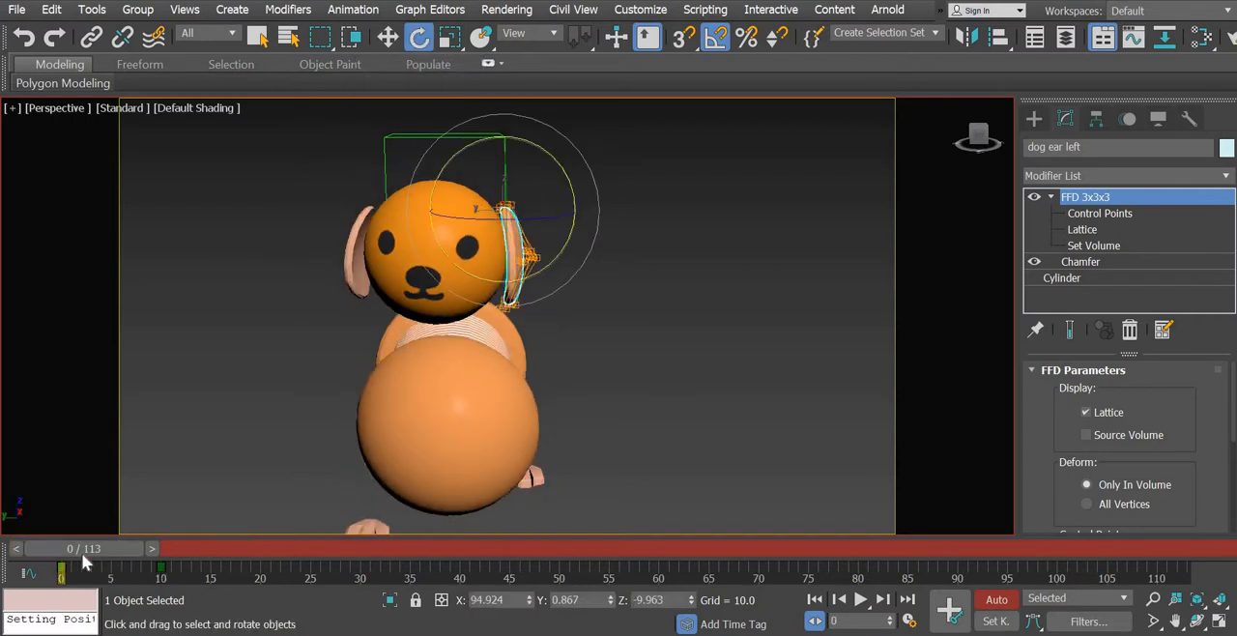
- Open the Curve Editor for the right ear, show its Z Rotation curve and select both of its keys
{"action": "left_click", "coordinate": [348, 282]}
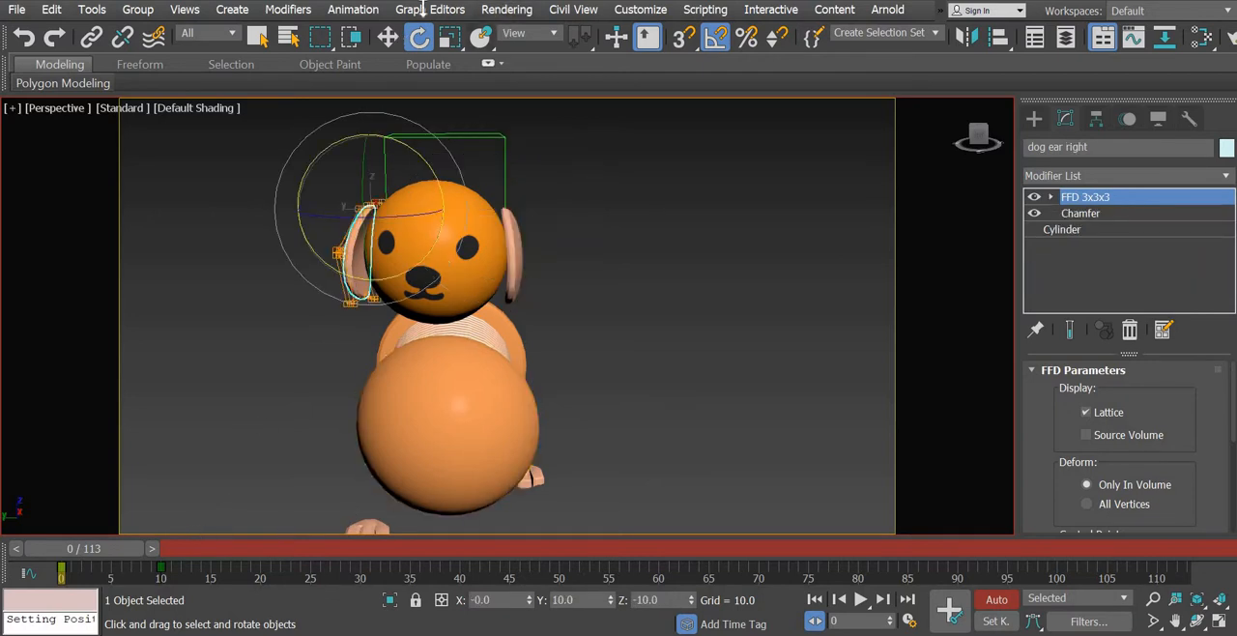
{"action": "left_click", "coordinate": [454, 11]}
{"action": "left_click", "coordinate": [473, 42]}
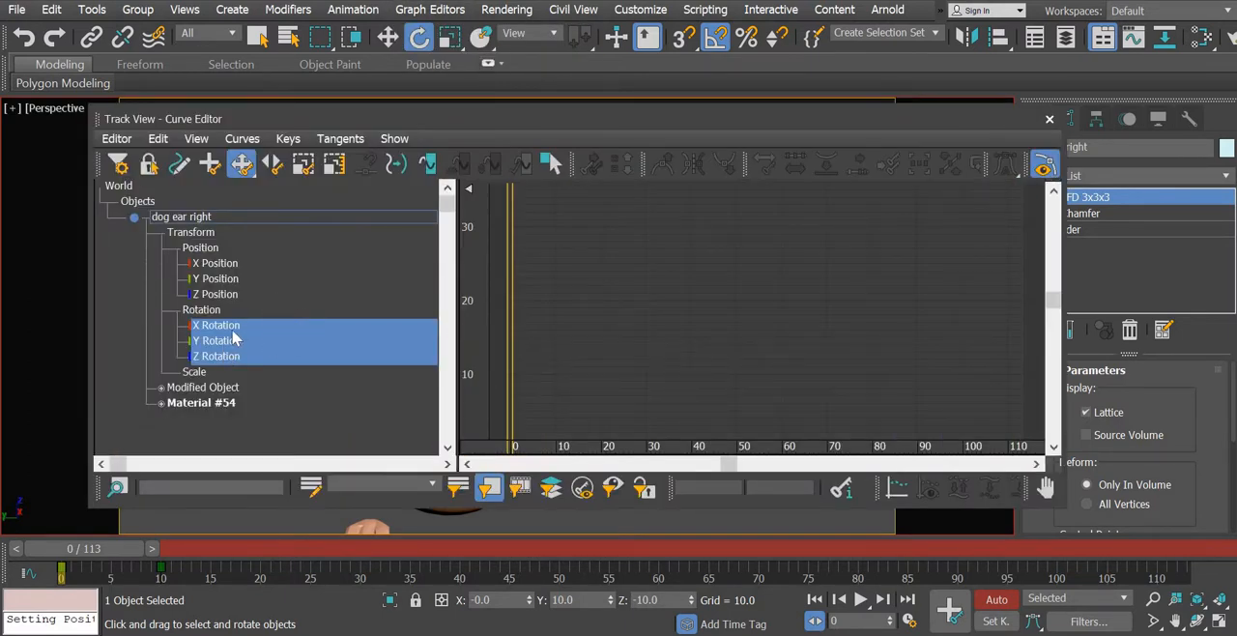
{"action": "left_click", "coordinate": [233, 330]}
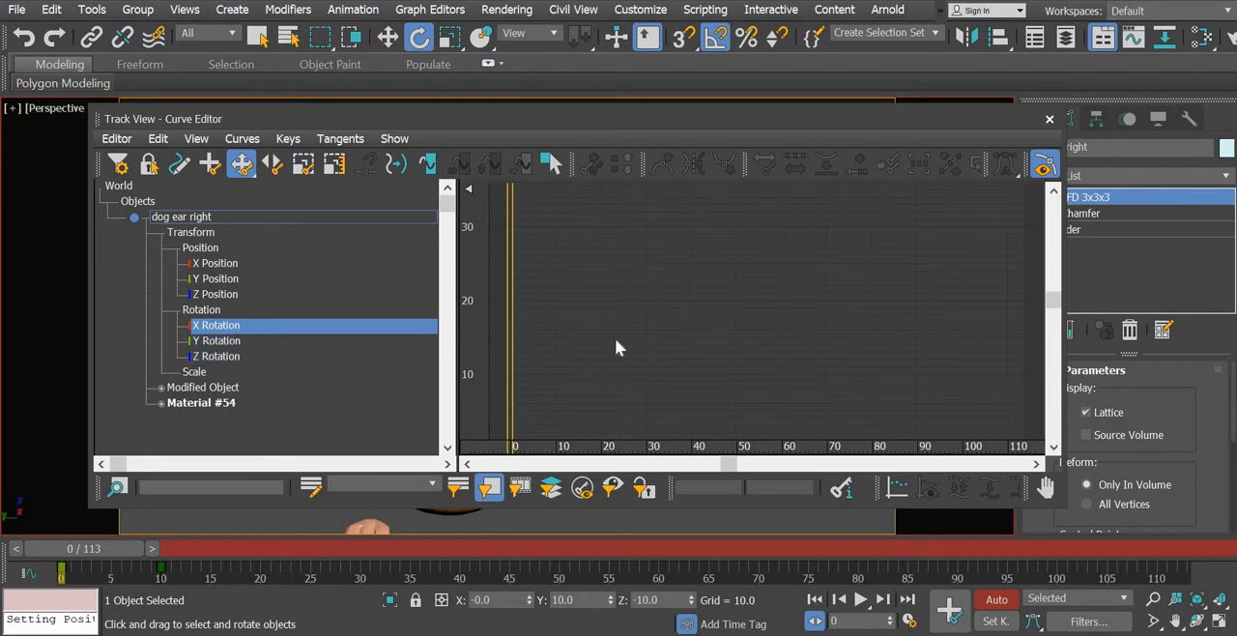
{"action": "middle_click_drag", "start_coordinate": [668, 370], "coordinate": [803, 199]}
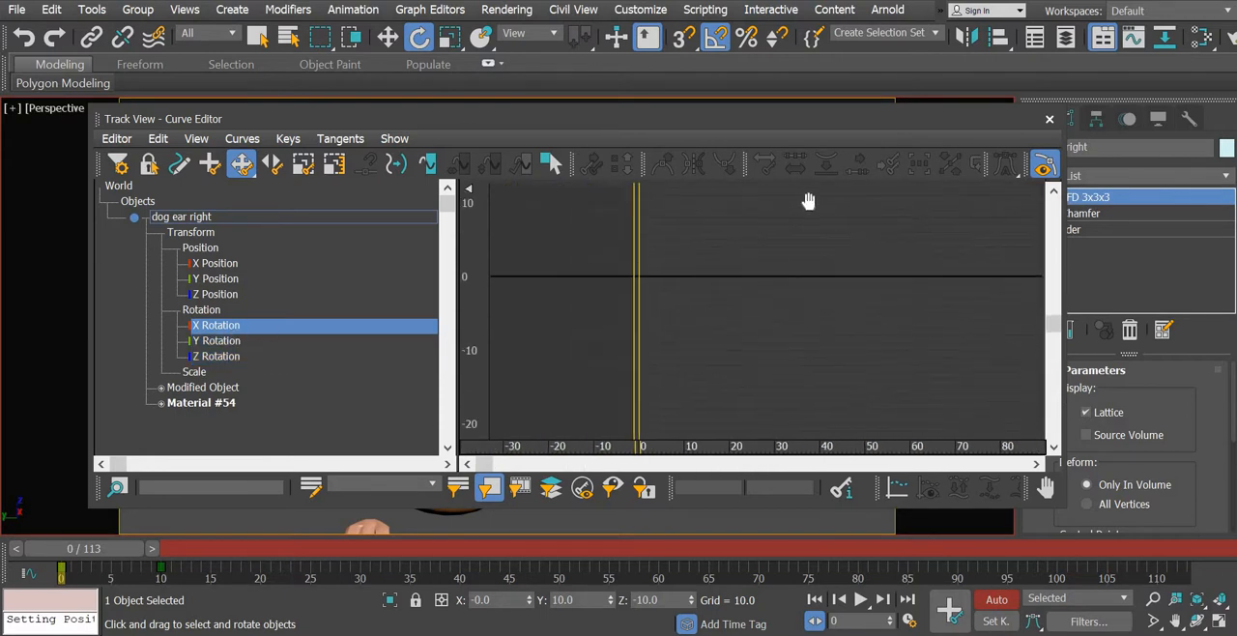
{"action": "left_click", "coordinate": [236, 344]}
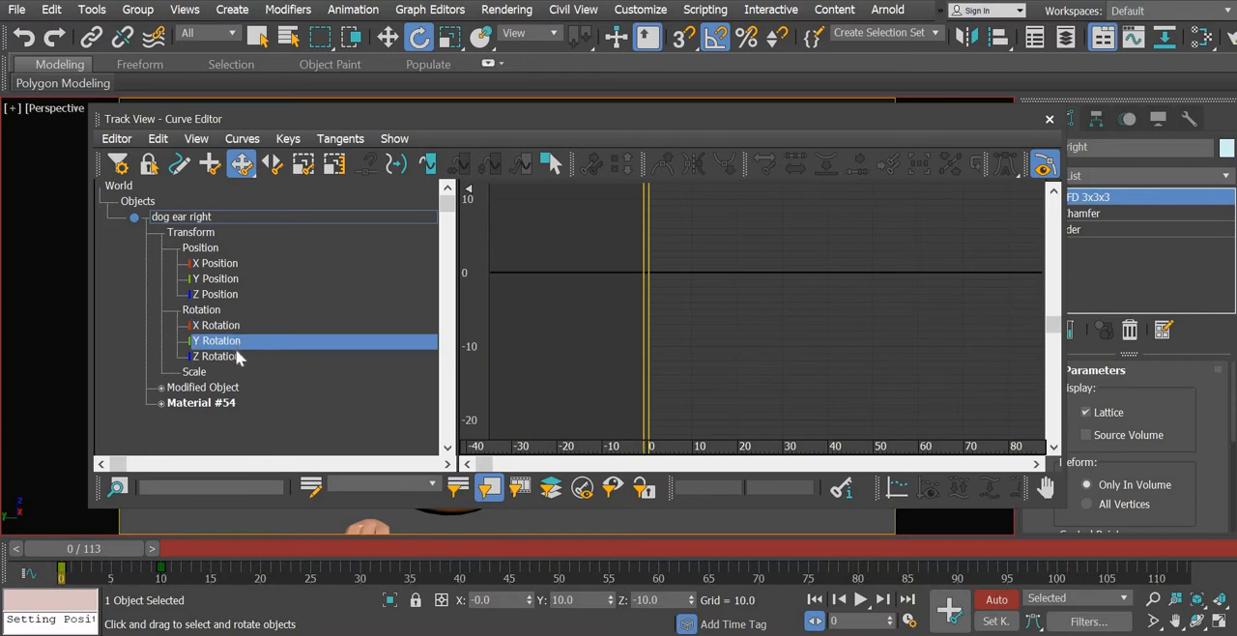
{"action": "left_click", "coordinate": [233, 357]}
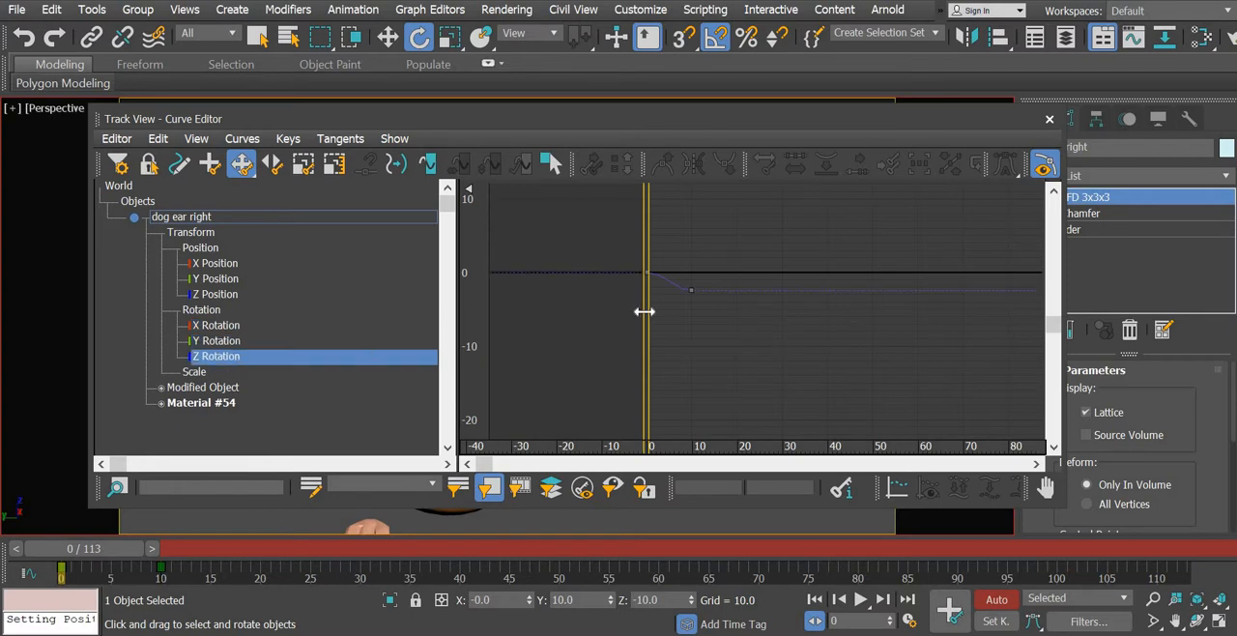
{"action": "left_click_drag", "start_coordinate": [624, 241], "coordinate": [748, 319]}
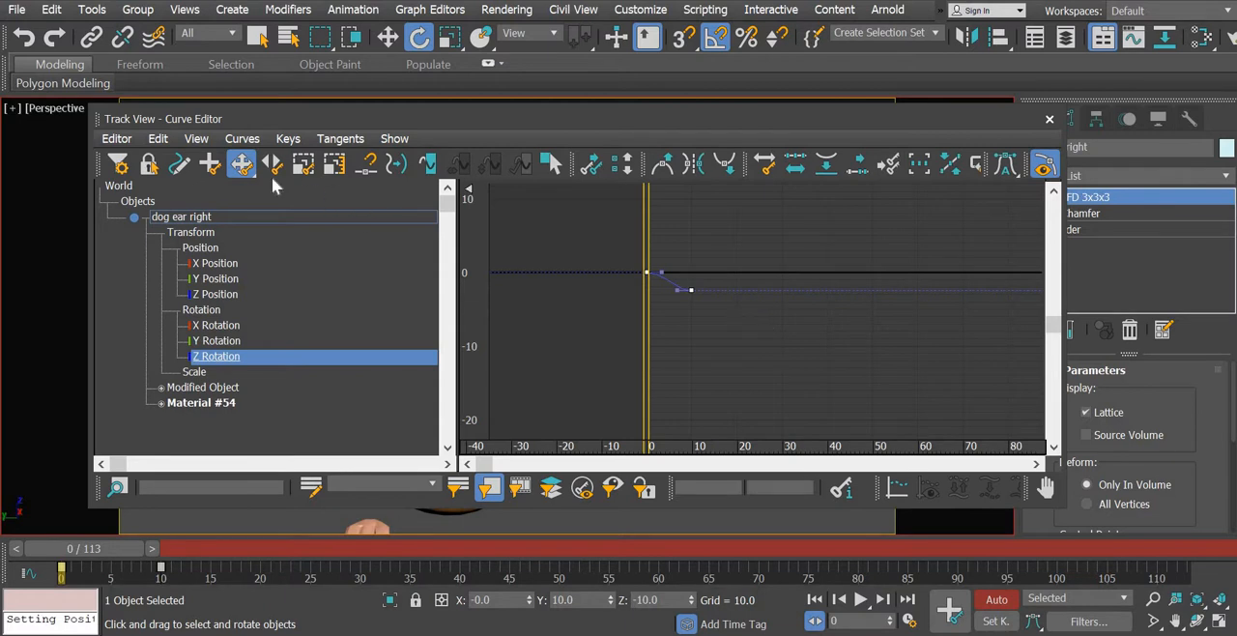
- Set the out-of-range type of the right ear's Z Rotation curve to Ping Pong
{"action": "left_click", "coordinate": [243, 138]}
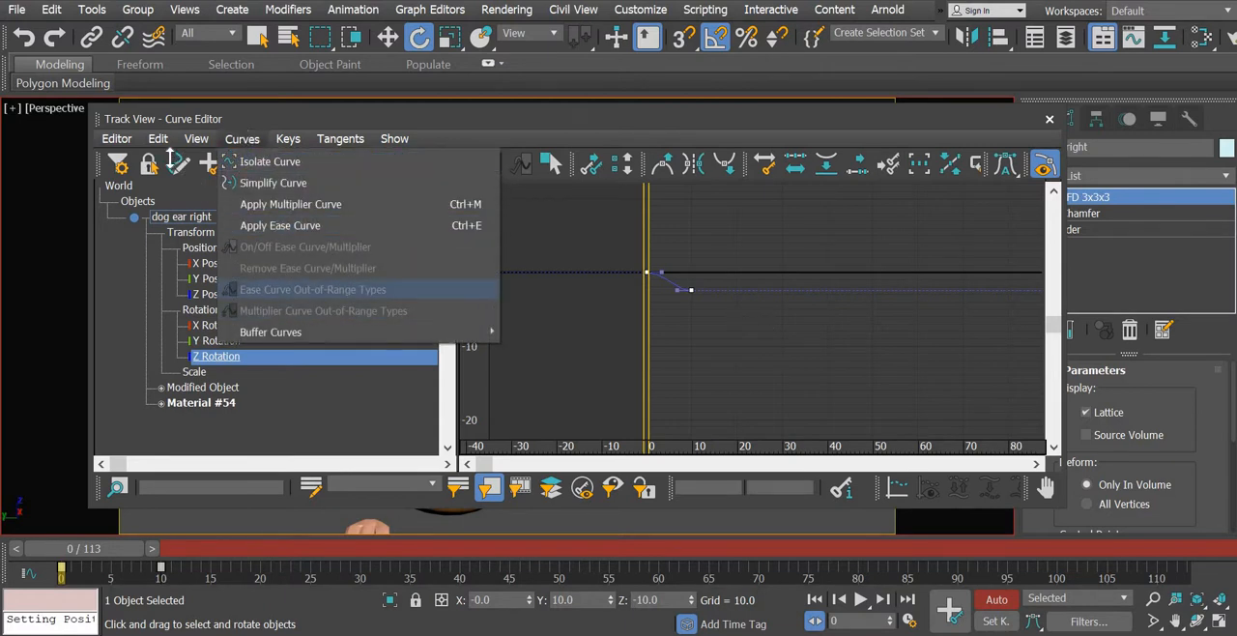
{"action": "mouse_move", "coordinate": [158, 138]}
{"action": "mouse_move", "coordinate": [190, 248]}
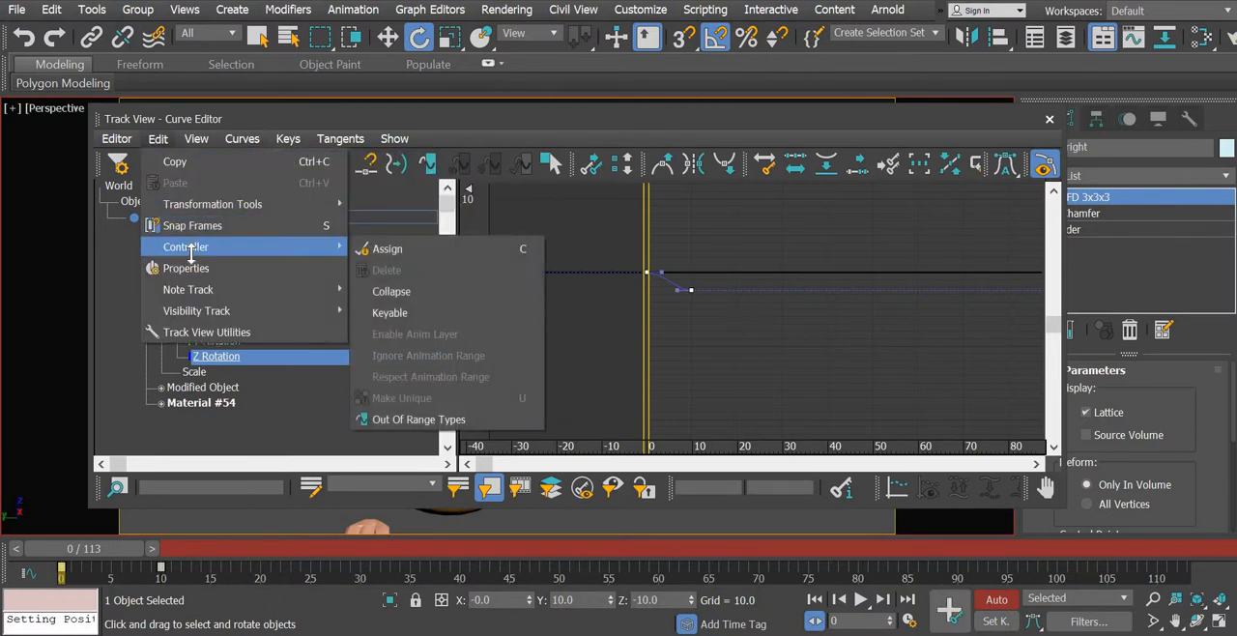
{"action": "left_click", "coordinate": [425, 418]}
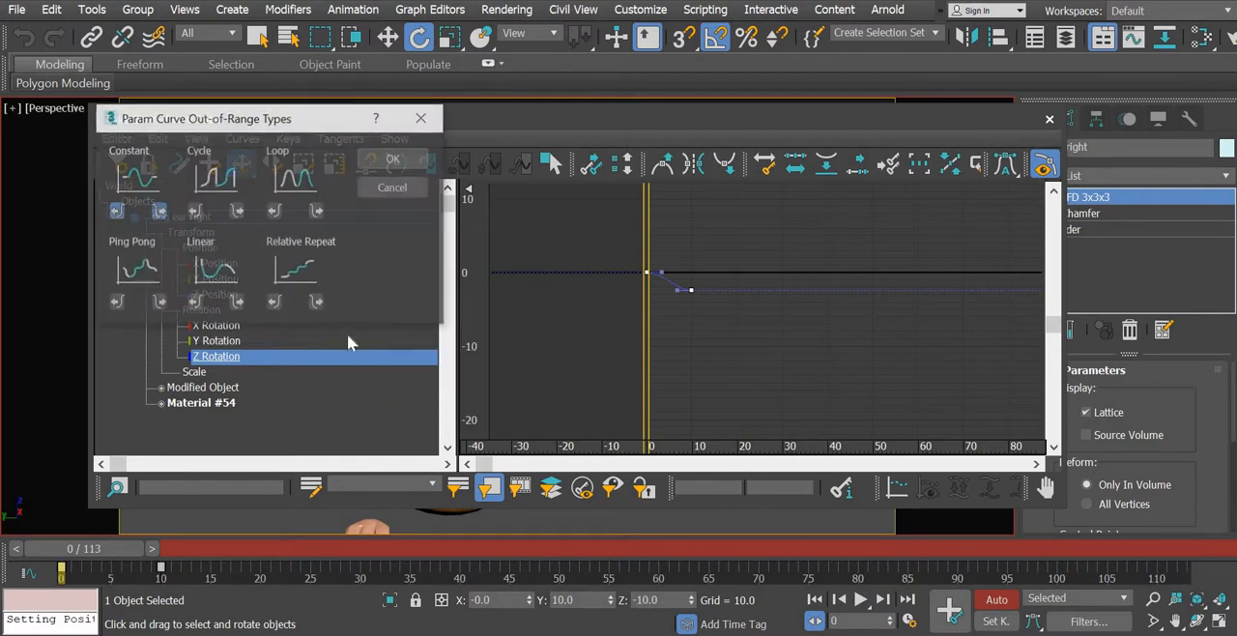
{"action": "left_click", "coordinate": [393, 160]}
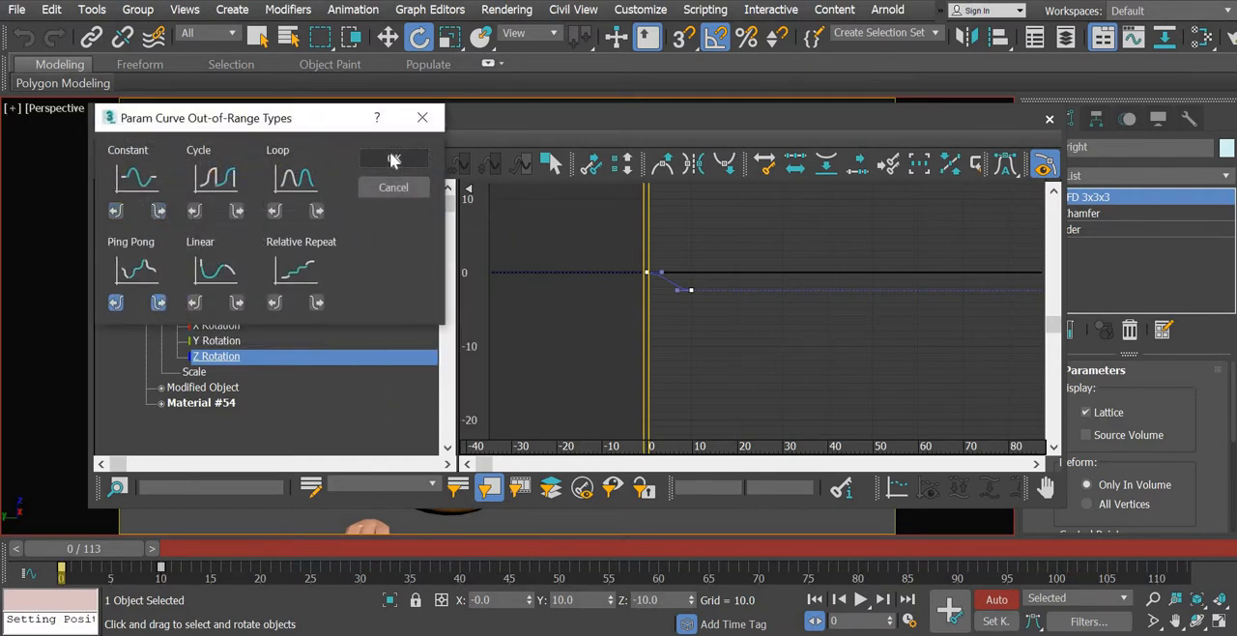
- Set the out-of-range type of the left ear's rotation curves to Ping Pong, close the Curve Editor and clear the selection
{"action": "left_click_drag", "start_coordinate": [334, 113], "coordinate": [342, 330]}
{"action": "left_click", "coordinate": [517, 269]}
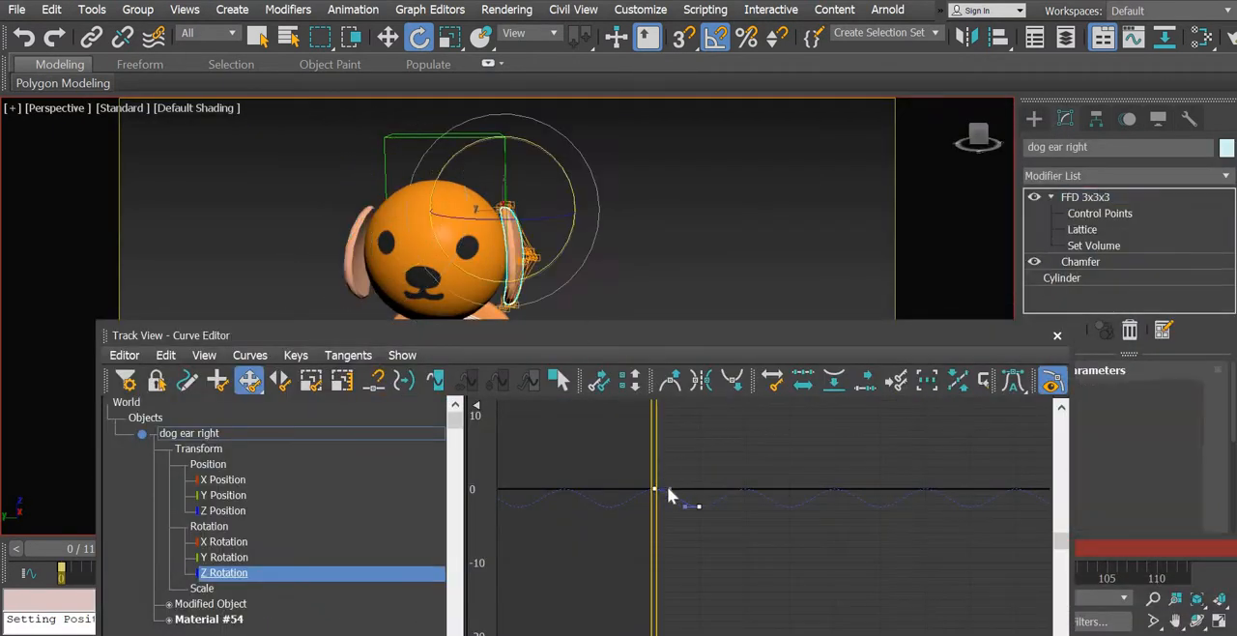
{"action": "key", "text": "ctrl+a"}
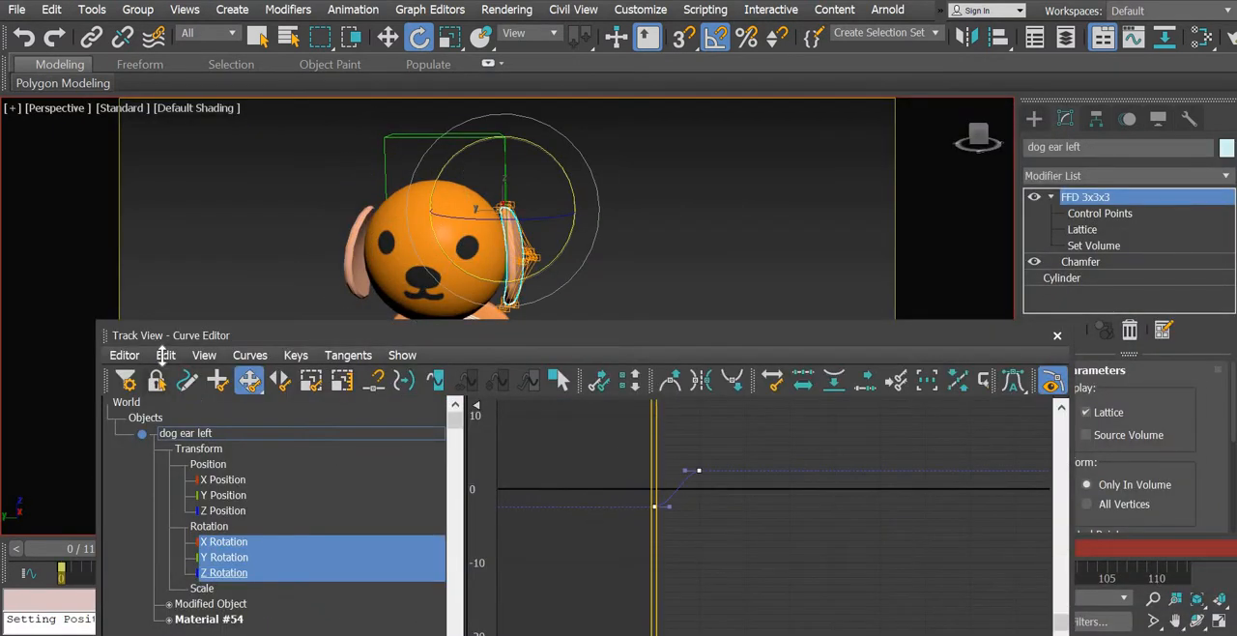
{"action": "left_click", "coordinate": [165, 355]}
{"action": "mouse_move", "coordinate": [203, 463]}
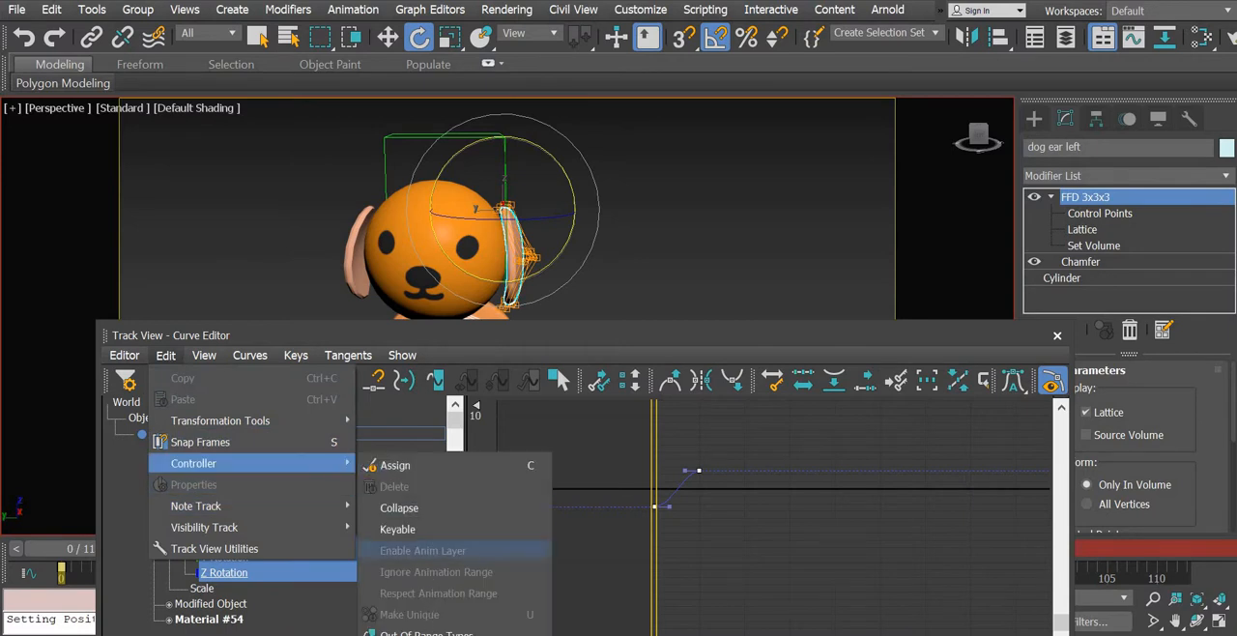
{"action": "left_click", "coordinate": [426, 632]}
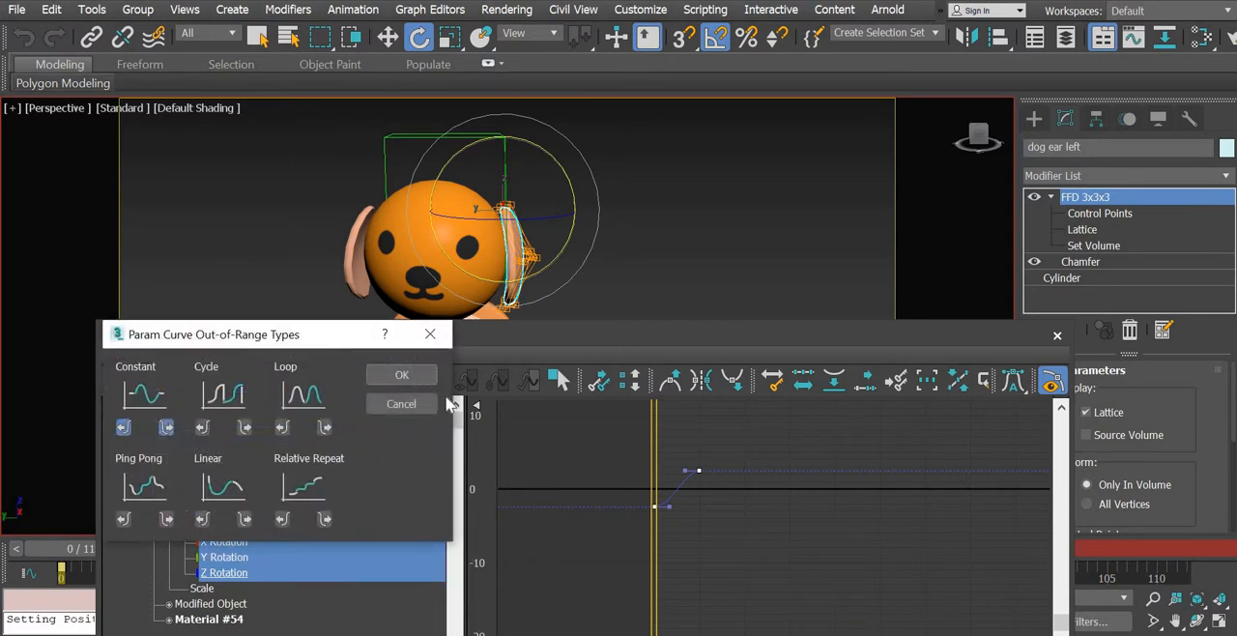
{"action": "left_click", "coordinate": [401, 375]}
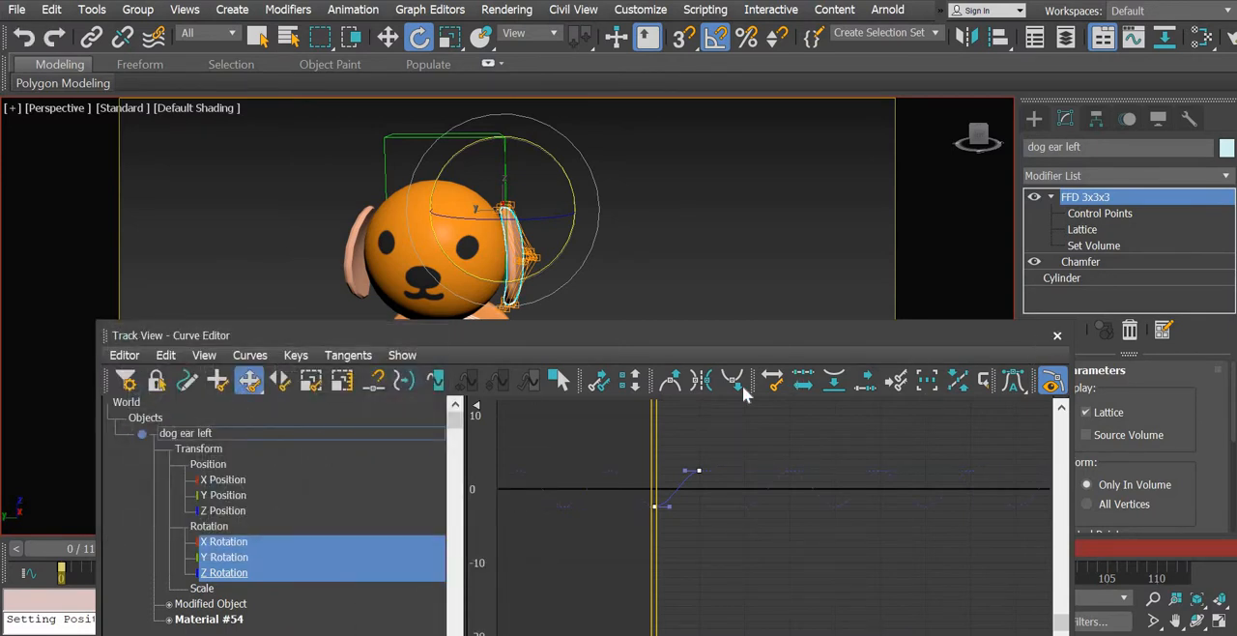
{"action": "left_click", "coordinate": [1058, 335]}
{"action": "left_click", "coordinate": [933, 381]}
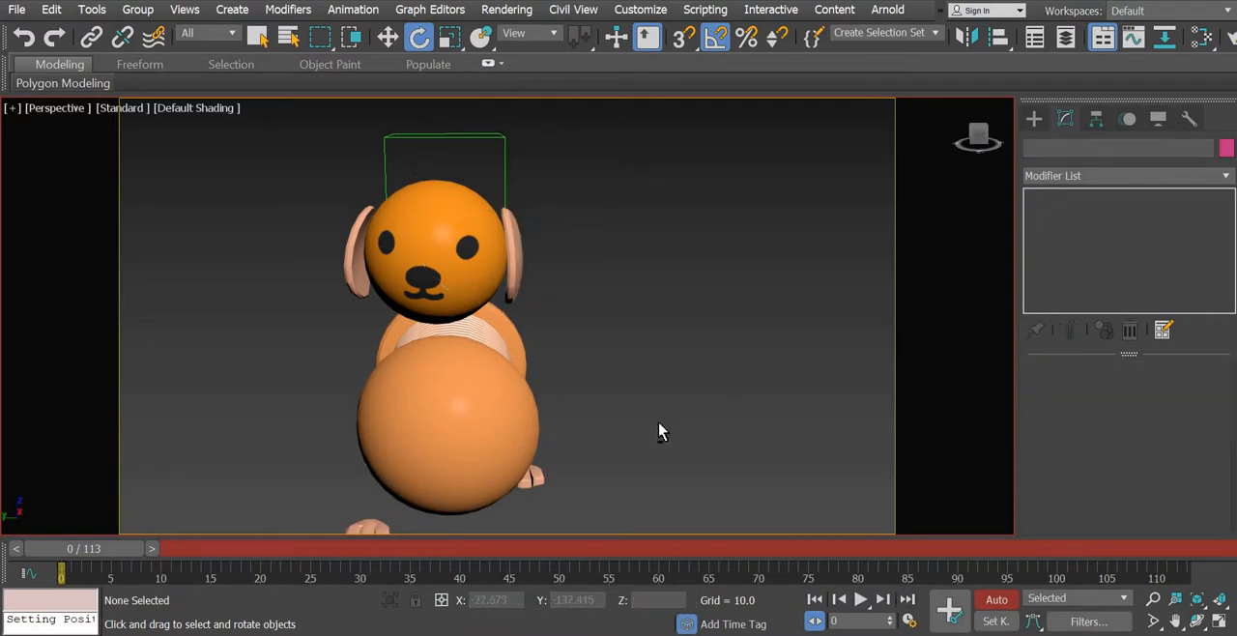
- Play the animation with both dogs in view to check the wagging tails and flapping ears
{"action": "middle_click_drag", "start_coordinate": [658, 422], "coordinate": [700, 384], "text": "alt"}
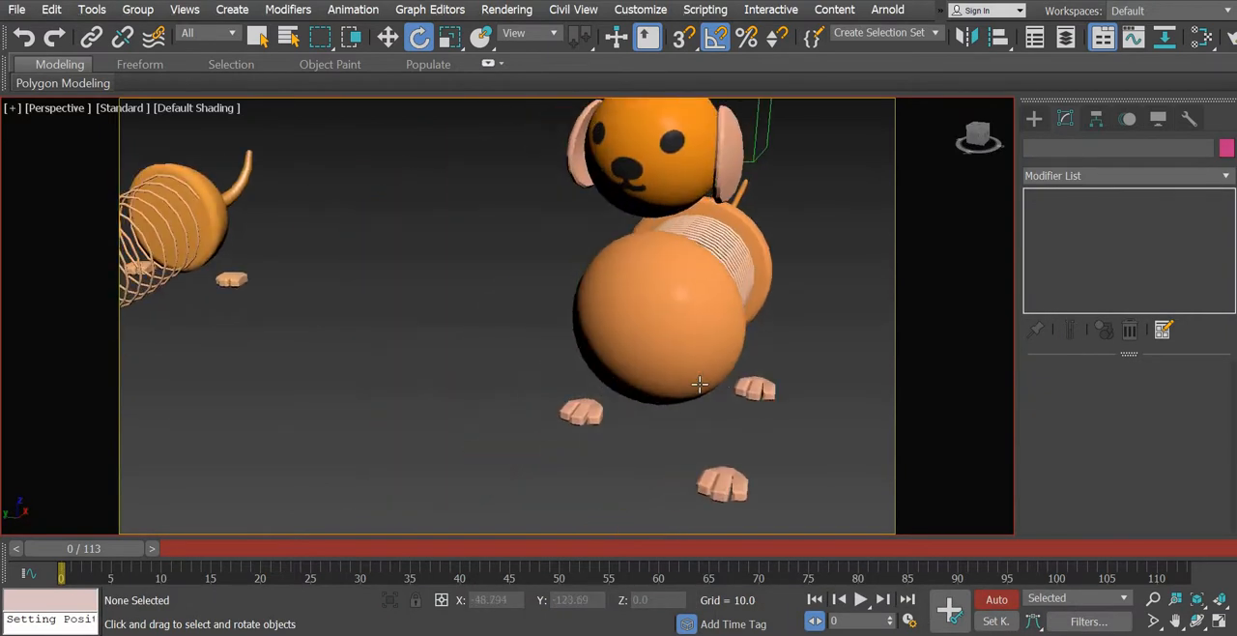
{"action": "scroll", "coordinate": [700, 385], "scroll_direction": "down", "scroll_amount": 2}
{"action": "middle_click_drag", "start_coordinate": [682, 423], "coordinate": [701, 397], "text": "alt"}
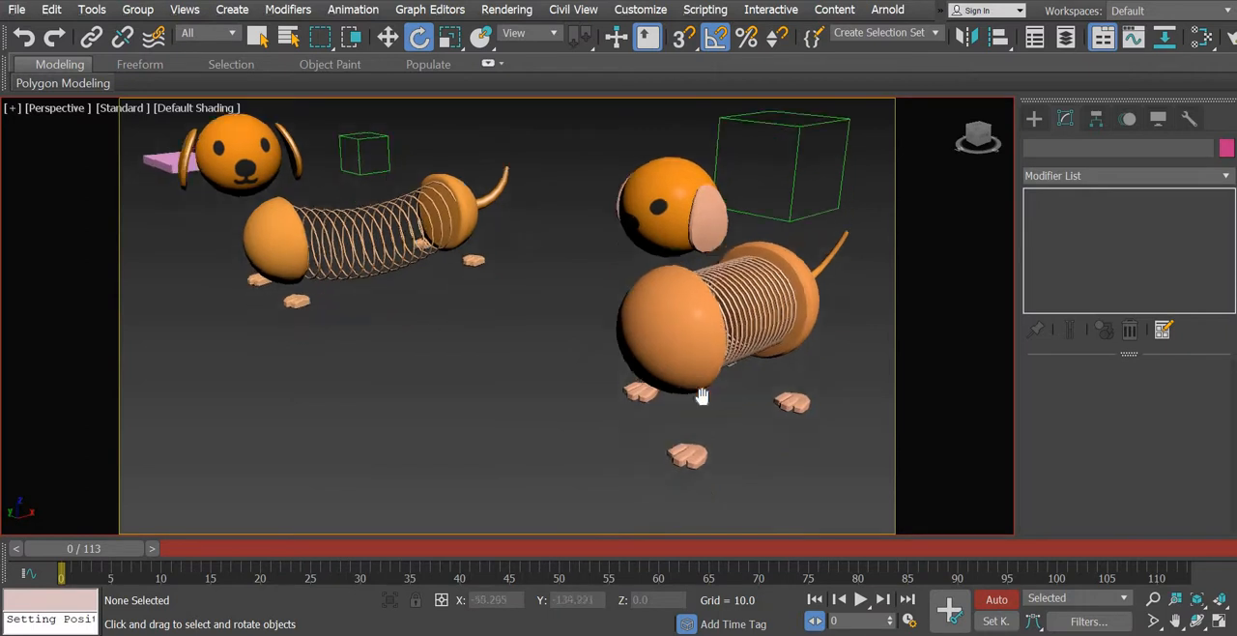
{"action": "scroll", "coordinate": [703, 396], "scroll_direction": "down", "scroll_amount": 6}
{"action": "scroll", "coordinate": [715, 405], "scroll_direction": "up", "scroll_amount": 2}
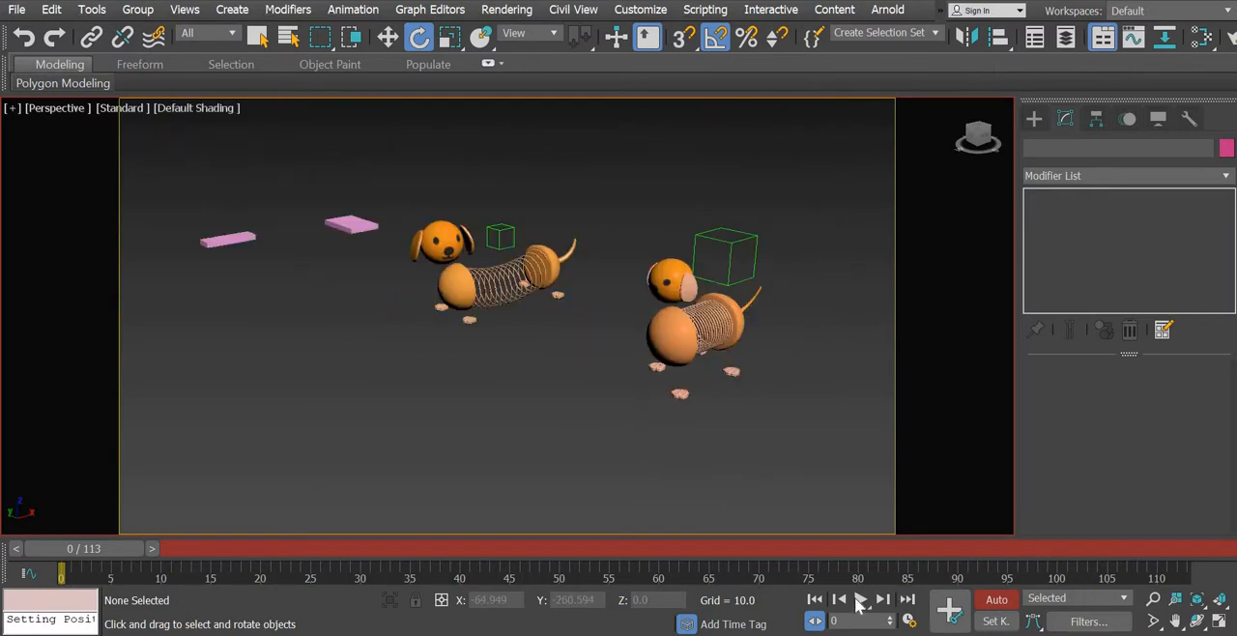
{"action": "left_click", "coordinate": [858, 600]}
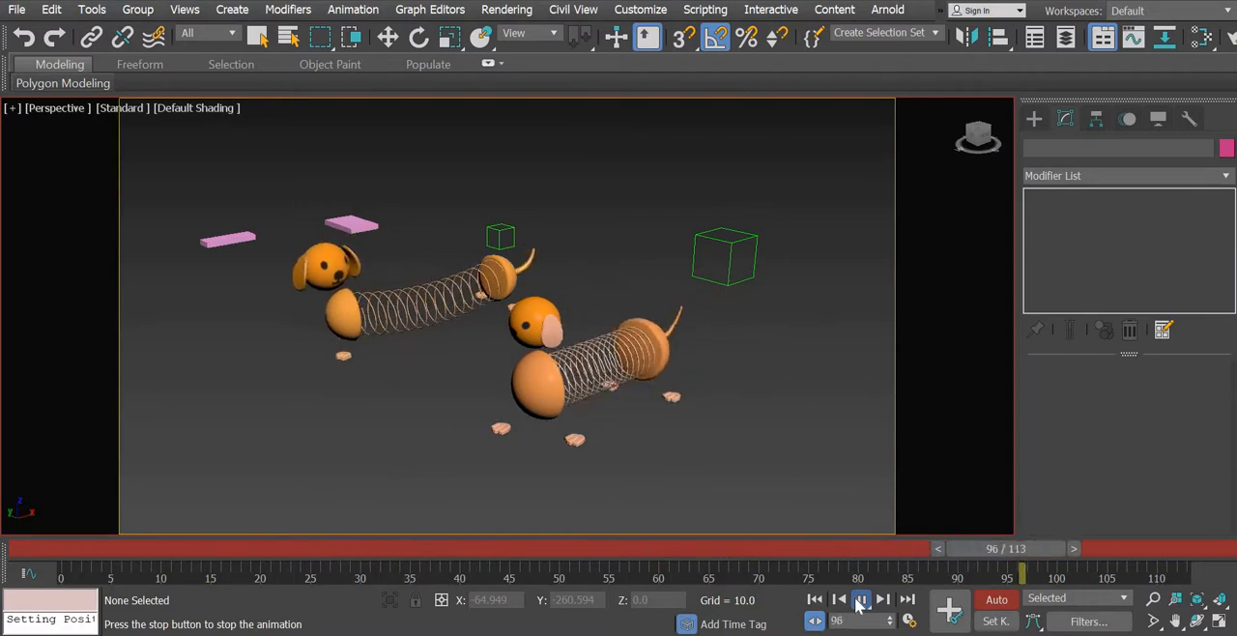
{"action": "left_click", "coordinate": [857, 599]}
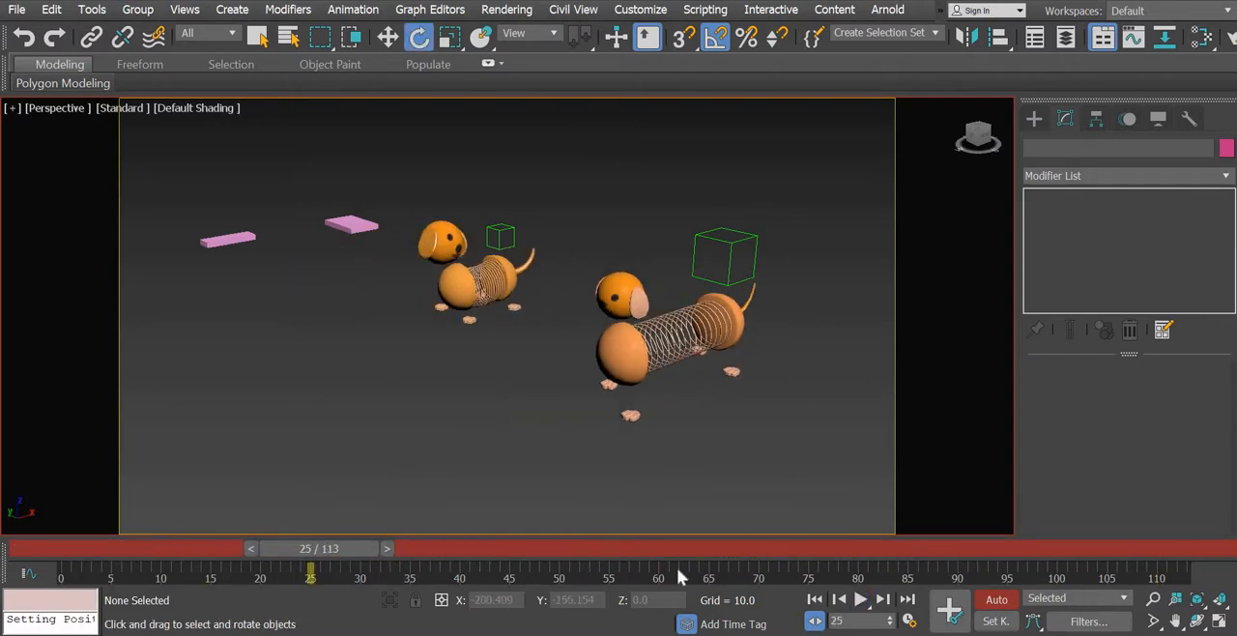
- Scrub to frame 70 and replay the walk from closer up to check the front dog's ear motion
{"action": "left_click_drag", "start_coordinate": [350, 548], "coordinate": [784, 579]}
{"action": "middle_click_drag", "start_coordinate": [513, 459], "coordinate": [714, 493], "text": "alt"}
{"action": "scroll", "coordinate": [625, 425], "scroll_direction": "up", "scroll_amount": 5}
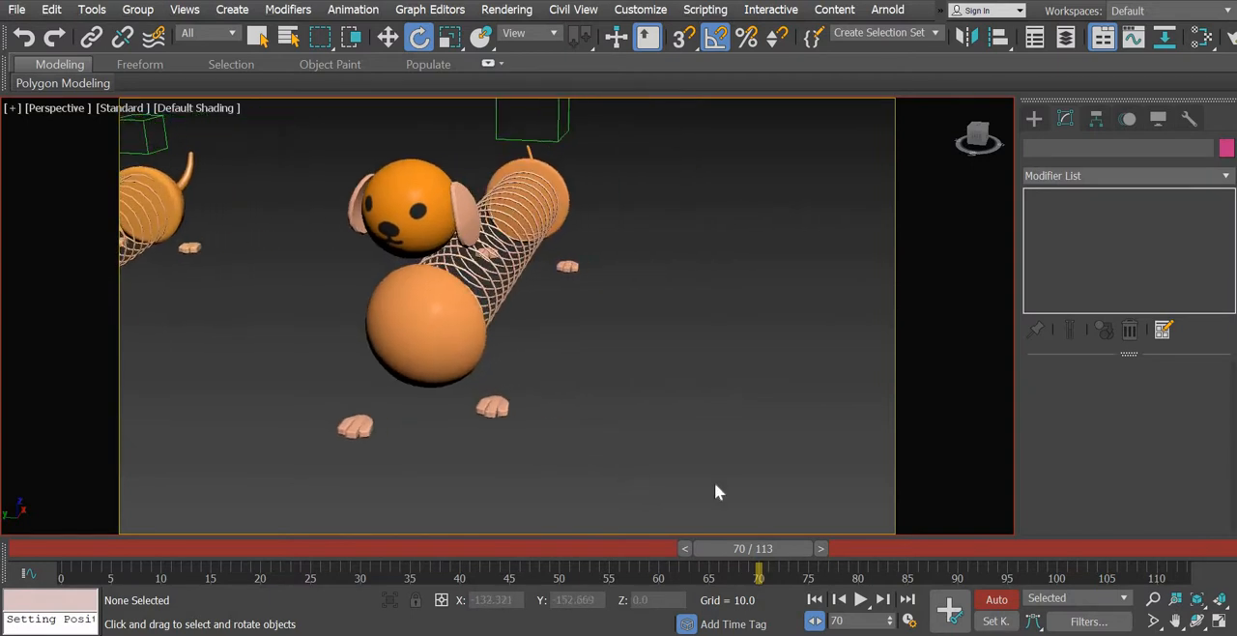
{"action": "left_click", "coordinate": [861, 600]}
{"action": "key", "text": "Escape"}
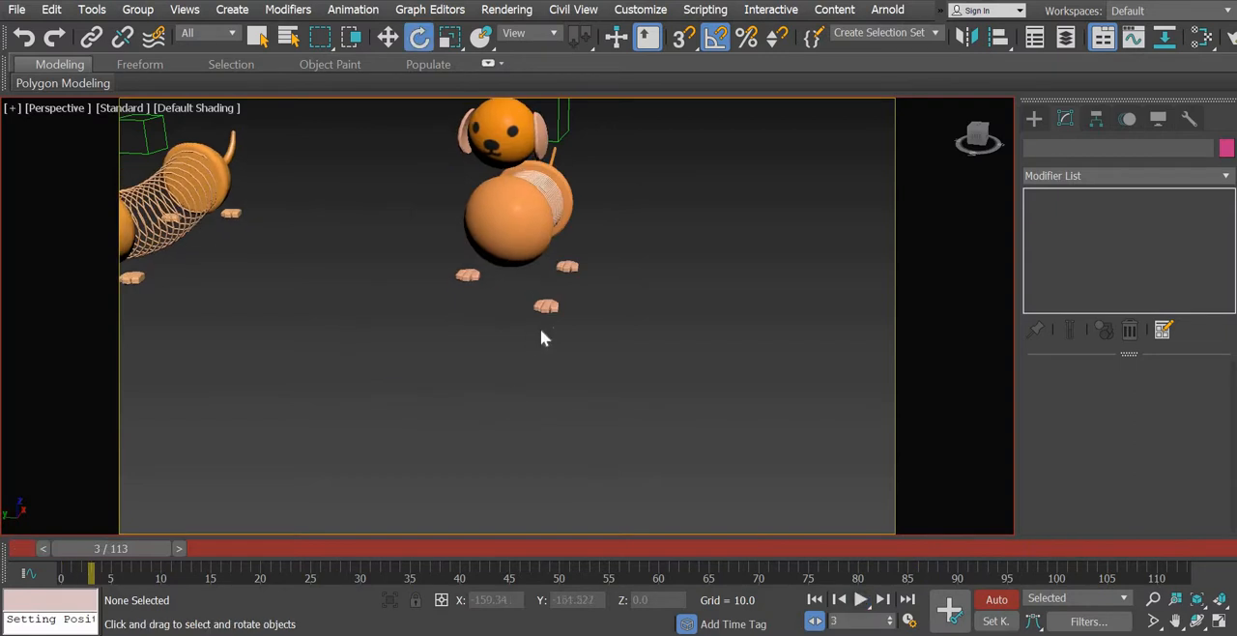
- Select the left ear and shift its keys from frames 0 and 10 to frames 60 and 70, with the time at frame 60
{"action": "middle_click_drag", "start_coordinate": [540, 328], "coordinate": [538, 470]}
{"action": "left_click", "coordinate": [674, 555]}
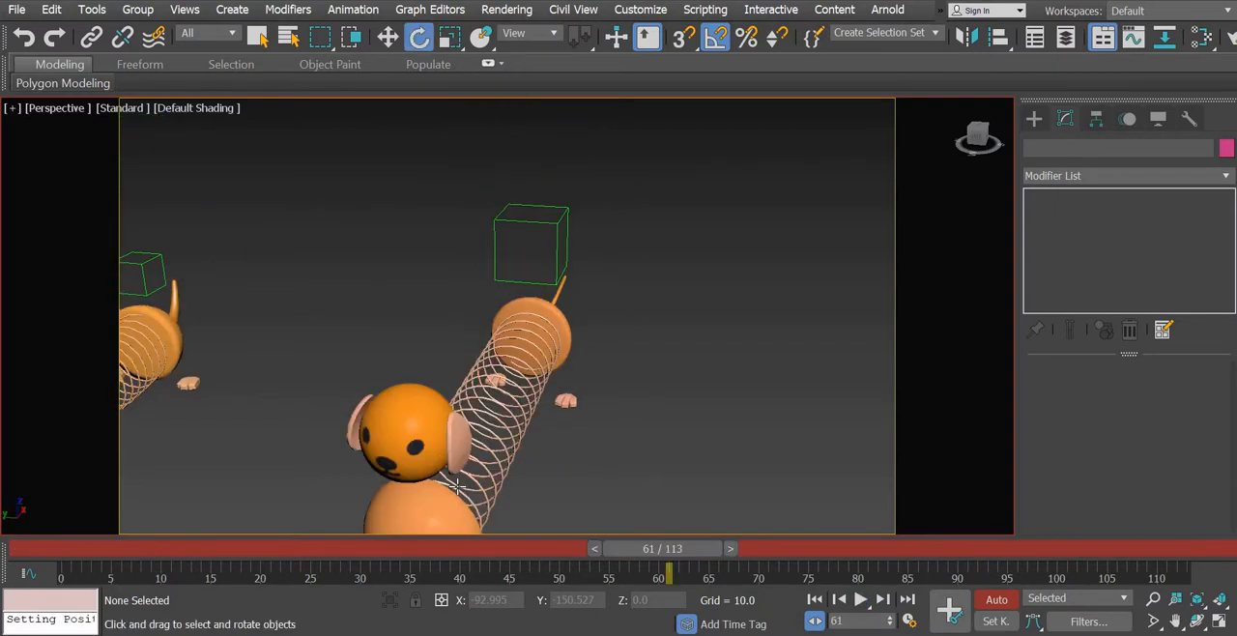
{"action": "middle_click_drag", "start_coordinate": [522, 386], "coordinate": [486, 461], "text": "alt"}
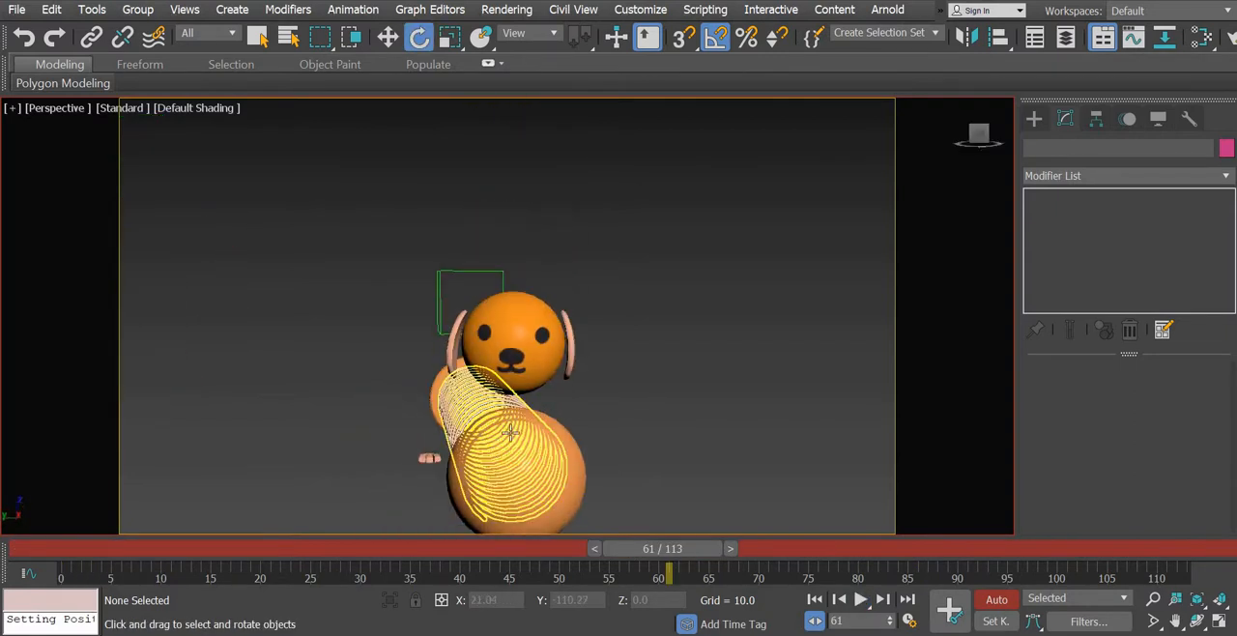
{"action": "left_click", "coordinate": [567, 360]}
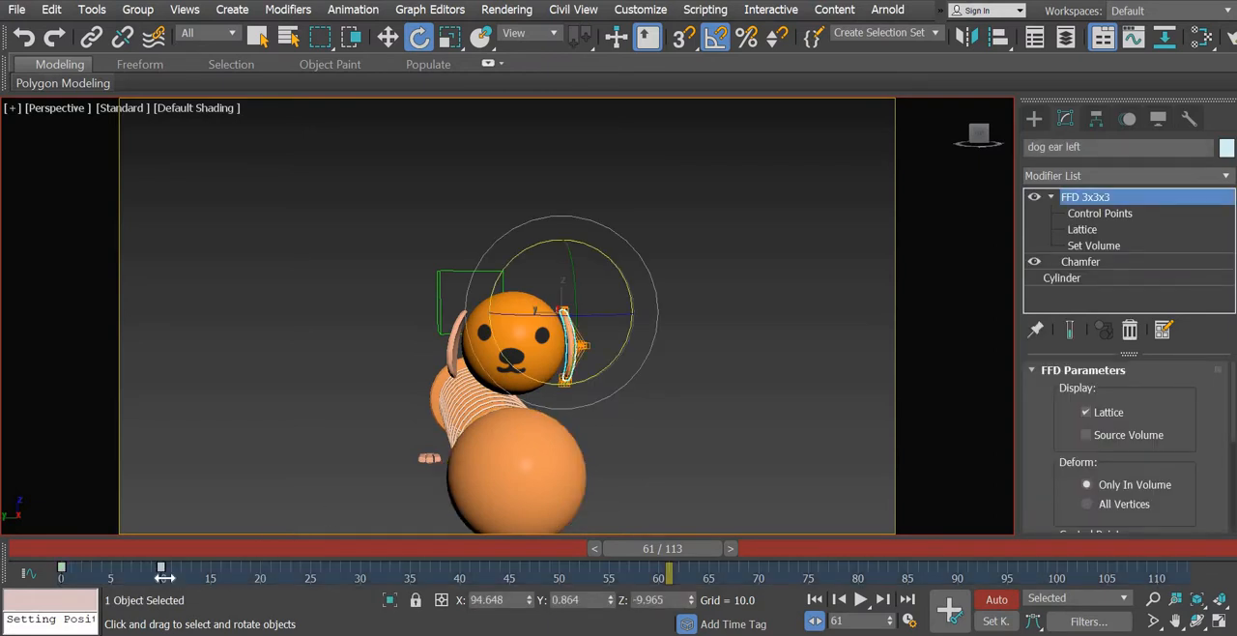
{"action": "left_click_drag", "start_coordinate": [580, 591], "coordinate": [693, 546]}
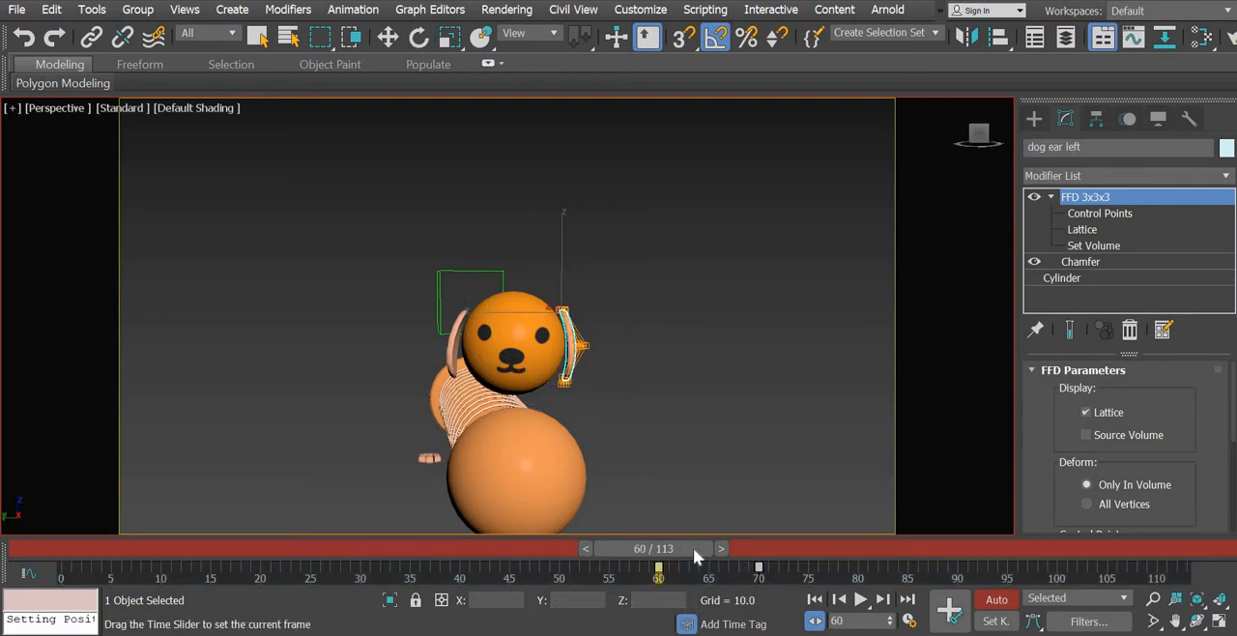
{"action": "key", "text": "e"}
- Select the right ear and rotate it slightly in toward the head
{"action": "middle_click_drag", "start_coordinate": [554, 491], "coordinate": [425, 347], "text": "alt"}
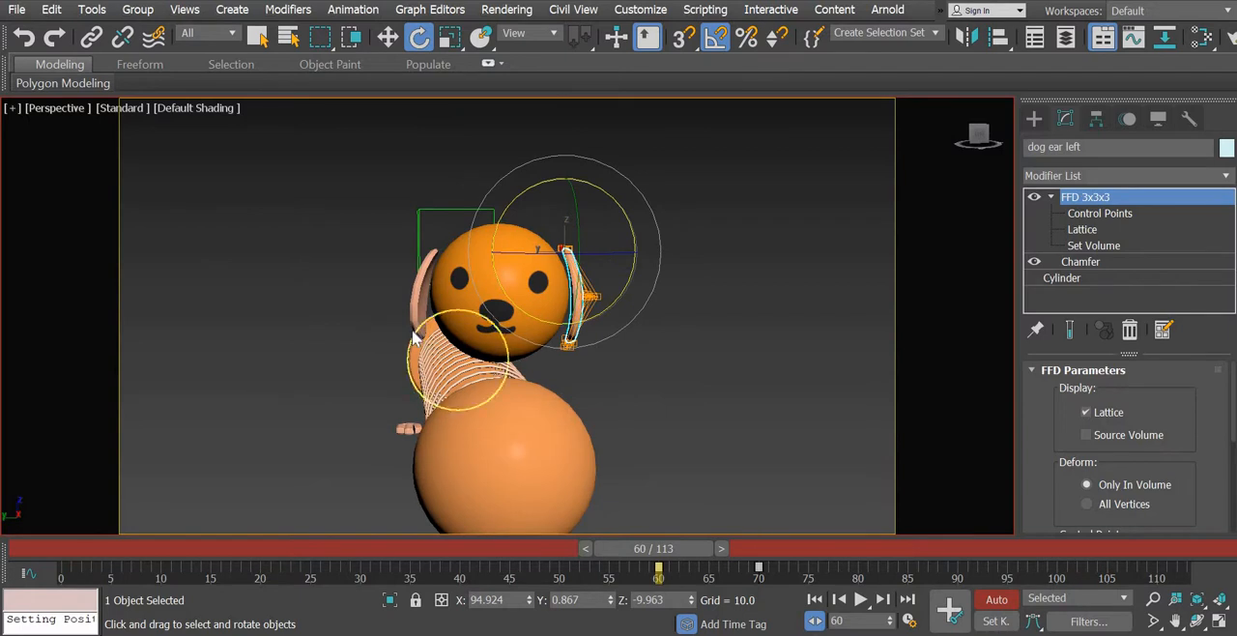
{"action": "left_click", "coordinate": [414, 336]}
{"action": "left_click", "coordinate": [419, 322]}
{"action": "left_click_drag", "start_coordinate": [427, 324], "coordinate": [429, 326]}
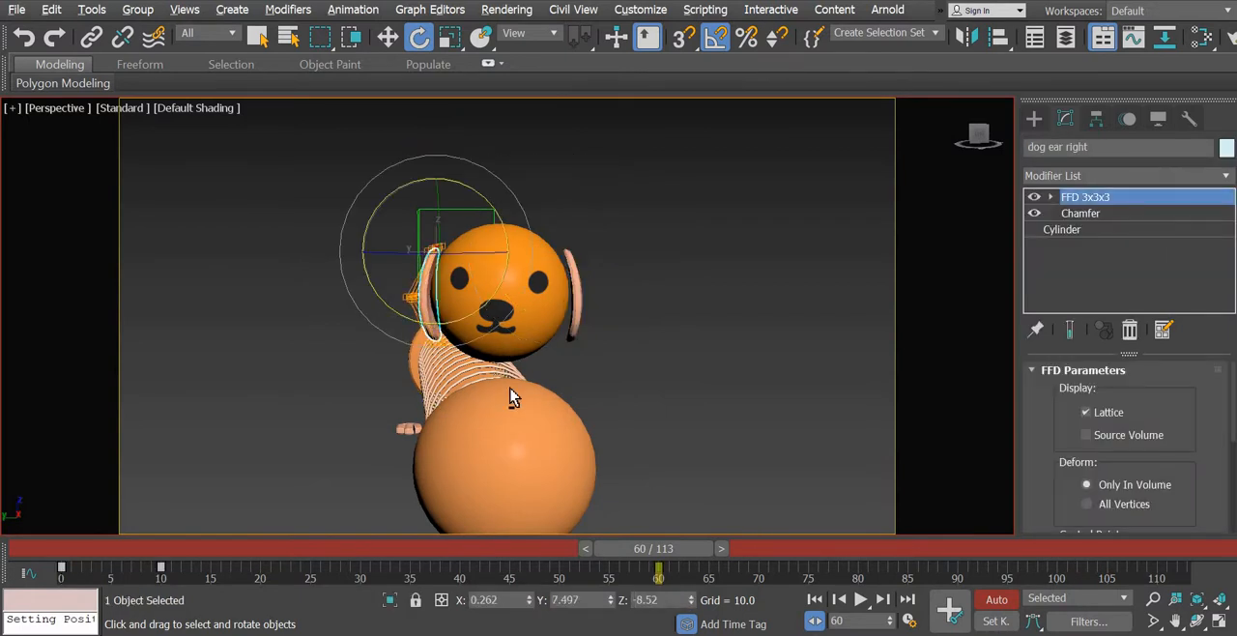
- Shift the right ear's keys from frames 0 and 10 to frames 60 and 70
{"action": "middle_click_drag", "start_coordinate": [509, 385], "coordinate": [510, 388], "text": "alt"}
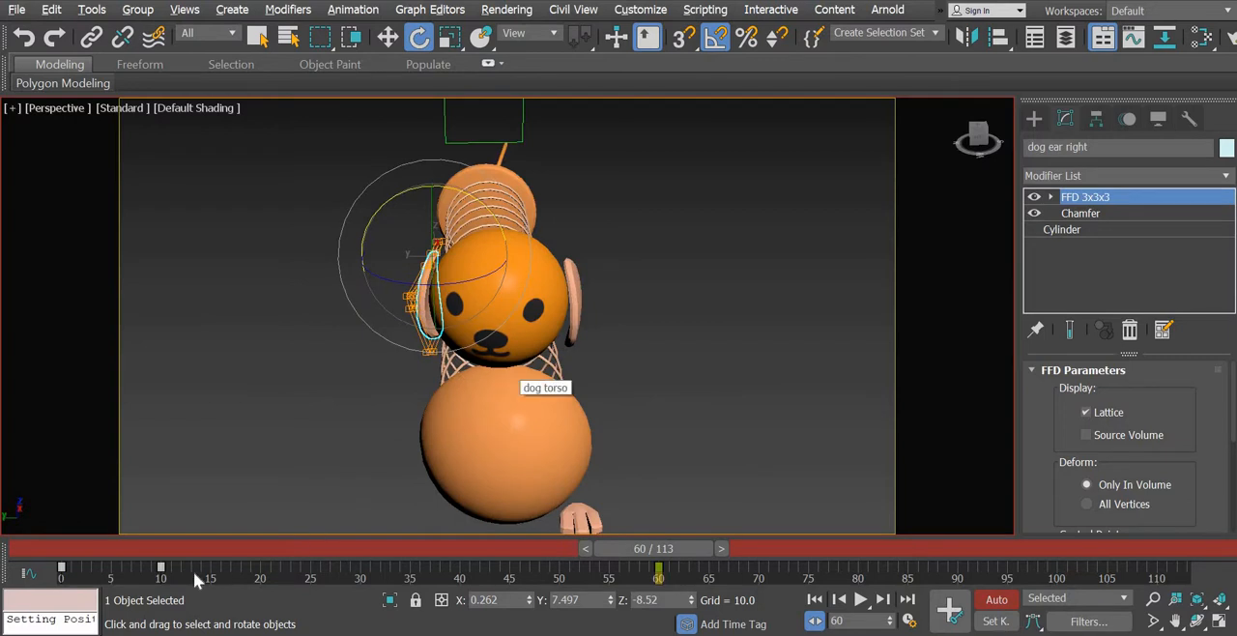
{"action": "left_click_drag", "start_coordinate": [115, 578], "coordinate": [193, 583]}
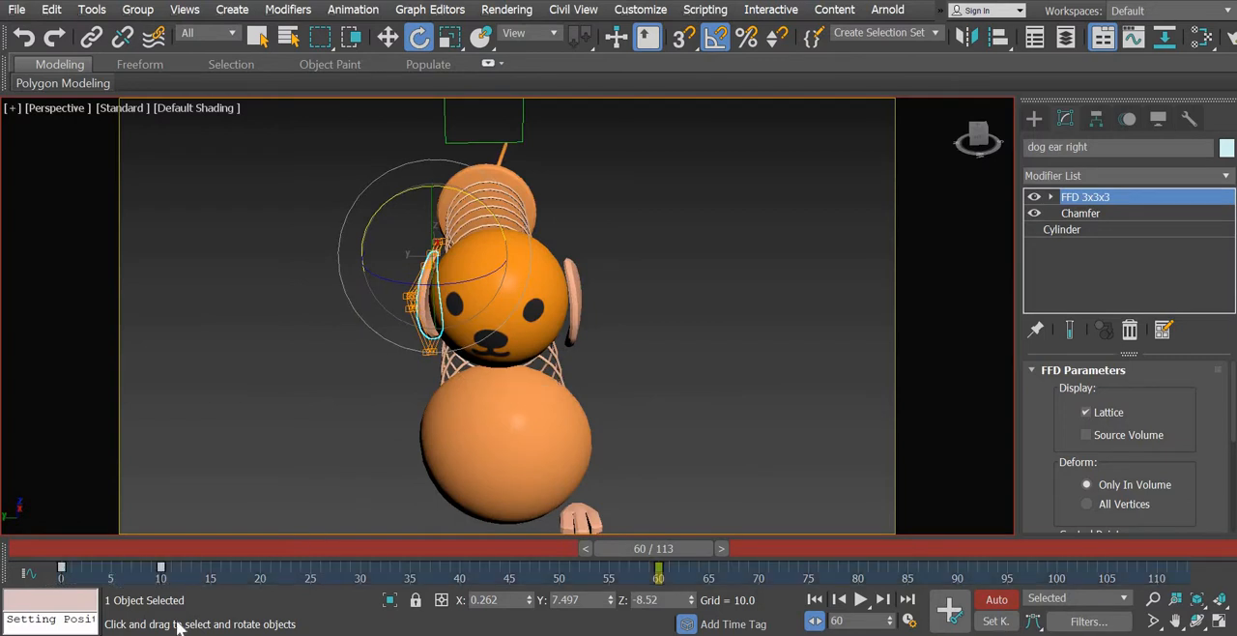
{"action": "mouse_move", "coordinate": [740, 558]}
{"action": "left_mouse_down"}
{"action": "mouse_move", "coordinate": [778, 560]}
{"action": "mouse_move", "coordinate": [758, 560]}
{"action": "left_mouse_up"}
{"action": "middle_click_drag", "start_coordinate": [525, 357], "coordinate": [597, 396], "text": "alt"}
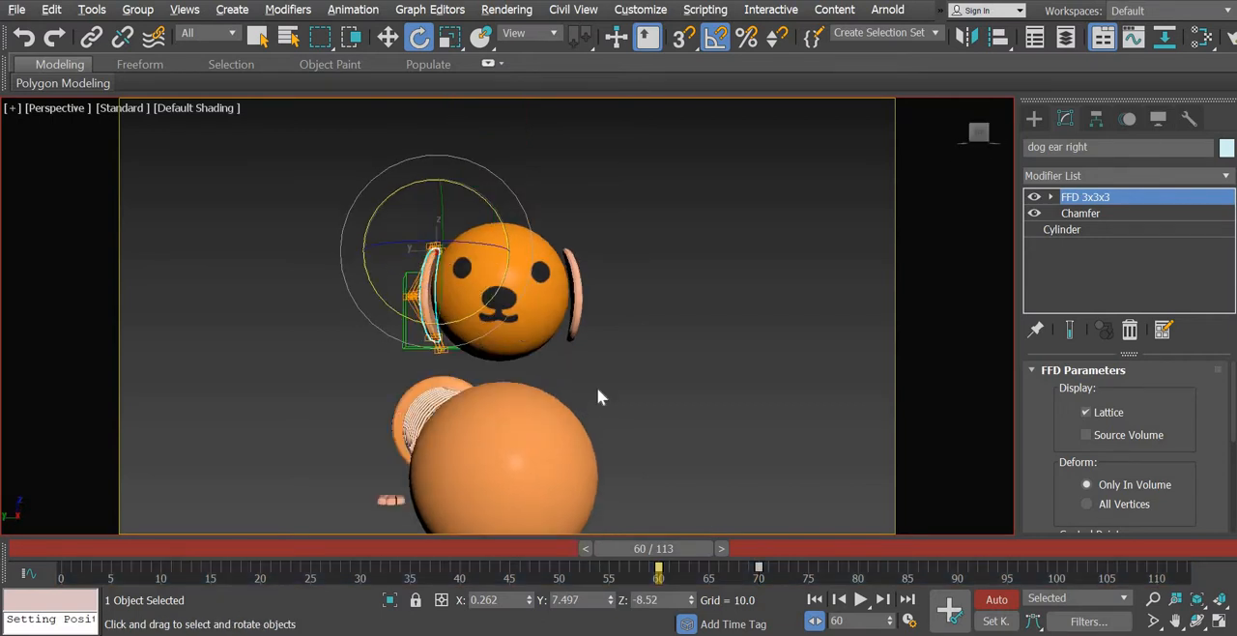
- Go to frame 70 and rotate the right ear outward from the head
{"action": "left_click_drag", "start_coordinate": [708, 548], "coordinate": [765, 558]}
{"action": "key", "text": "e"}
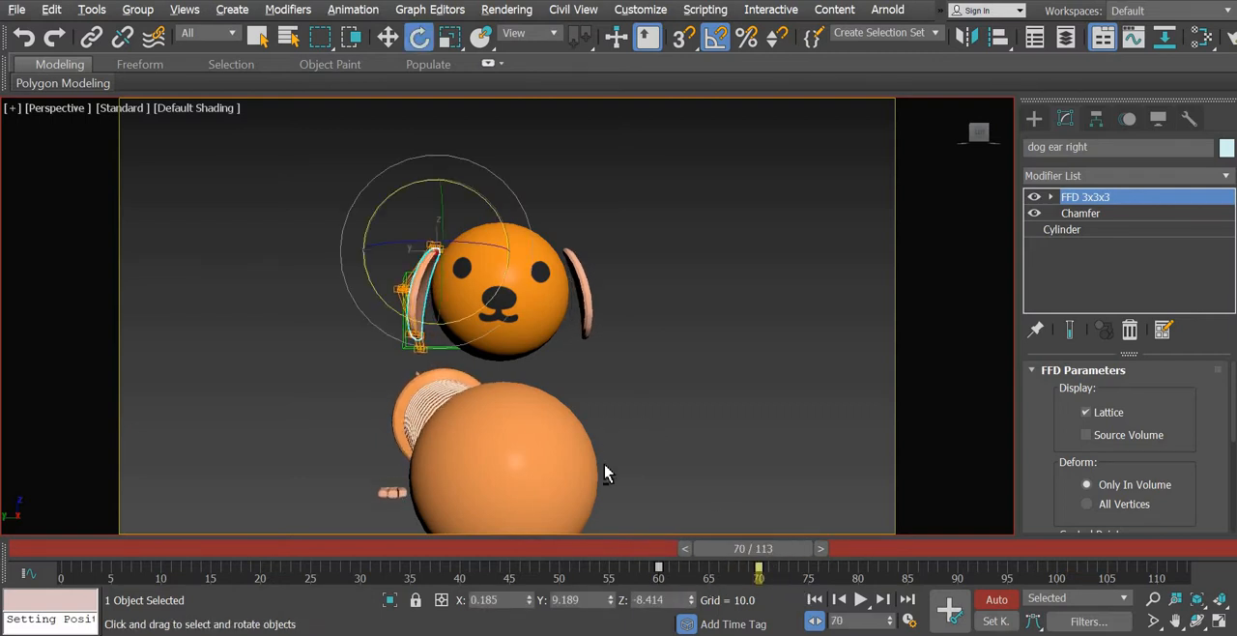
{"action": "middle_click_drag", "start_coordinate": [605, 465], "coordinate": [619, 437], "text": "alt"}
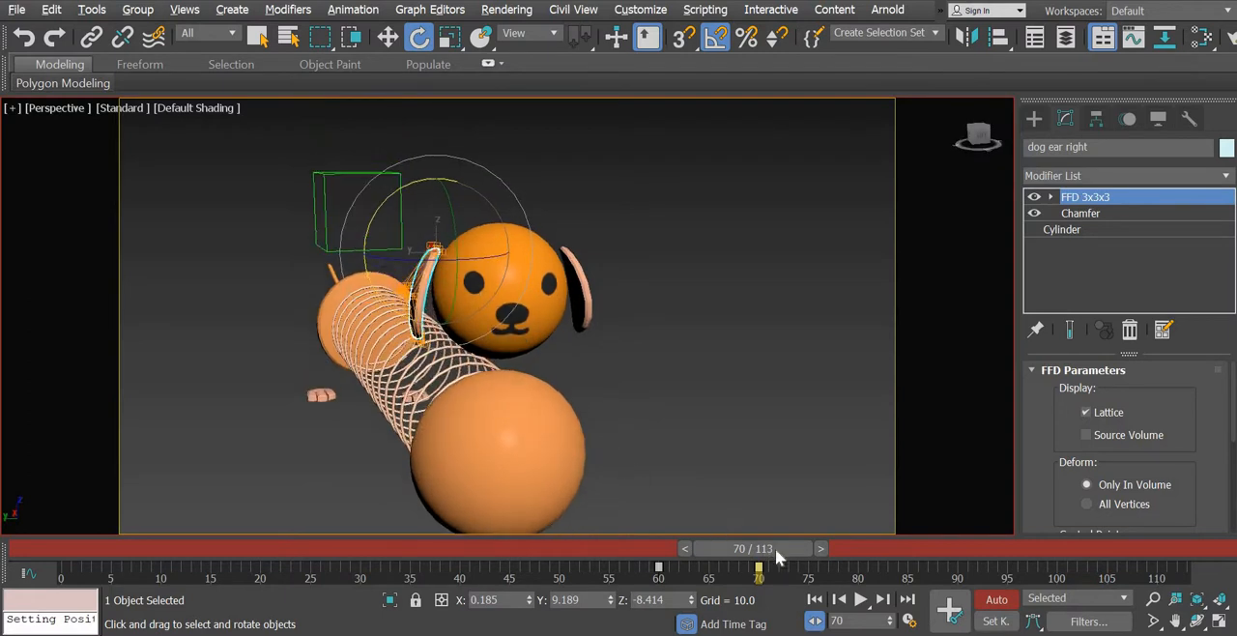
- Play the animation close up on the dog's face to check both ears, and return to frame 0
{"action": "left_click_drag", "start_coordinate": [499, 555], "coordinate": [70, 552]}
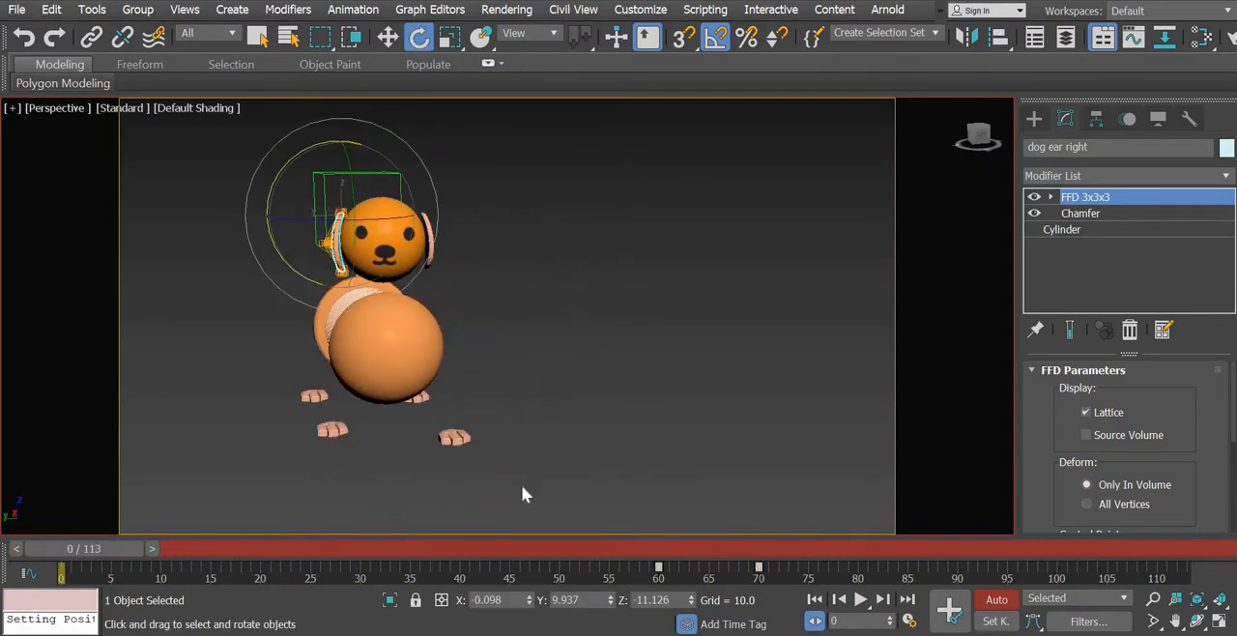
{"action": "middle_click_drag", "start_coordinate": [521, 492], "coordinate": [565, 419], "text": "alt"}
{"action": "left_click", "coordinate": [561, 442]}
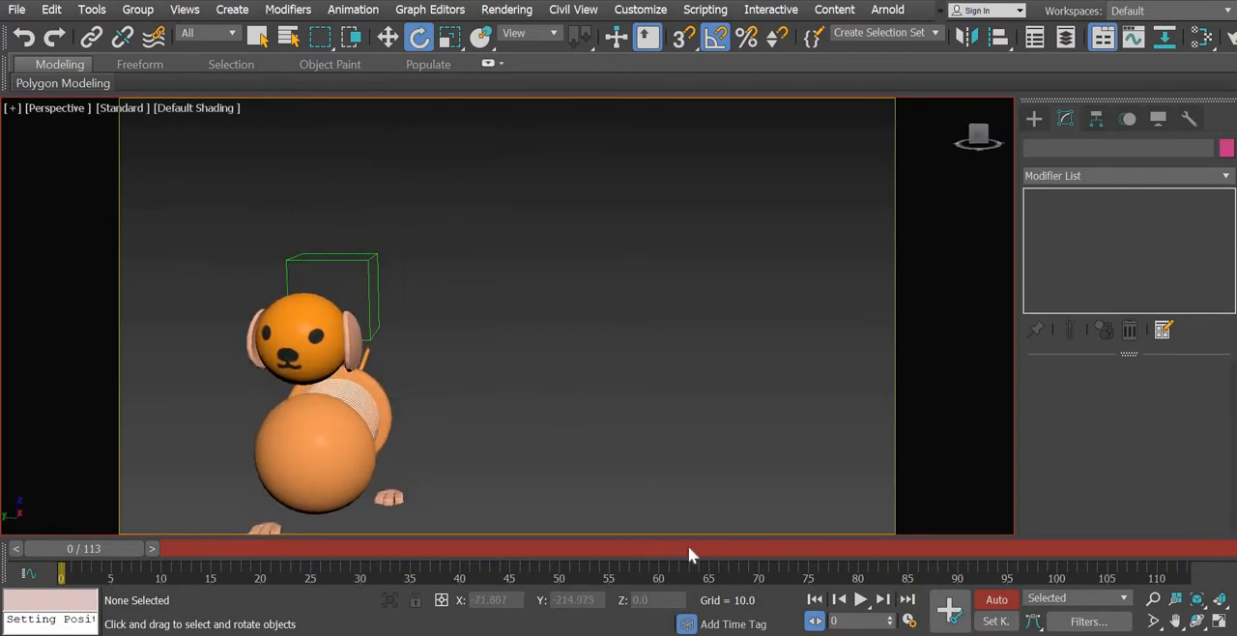
{"action": "left_click", "coordinate": [660, 548]}
{"action": "middle_click_drag", "start_coordinate": [595, 418], "coordinate": [736, 336]}
{"action": "left_click", "coordinate": [860, 599]}
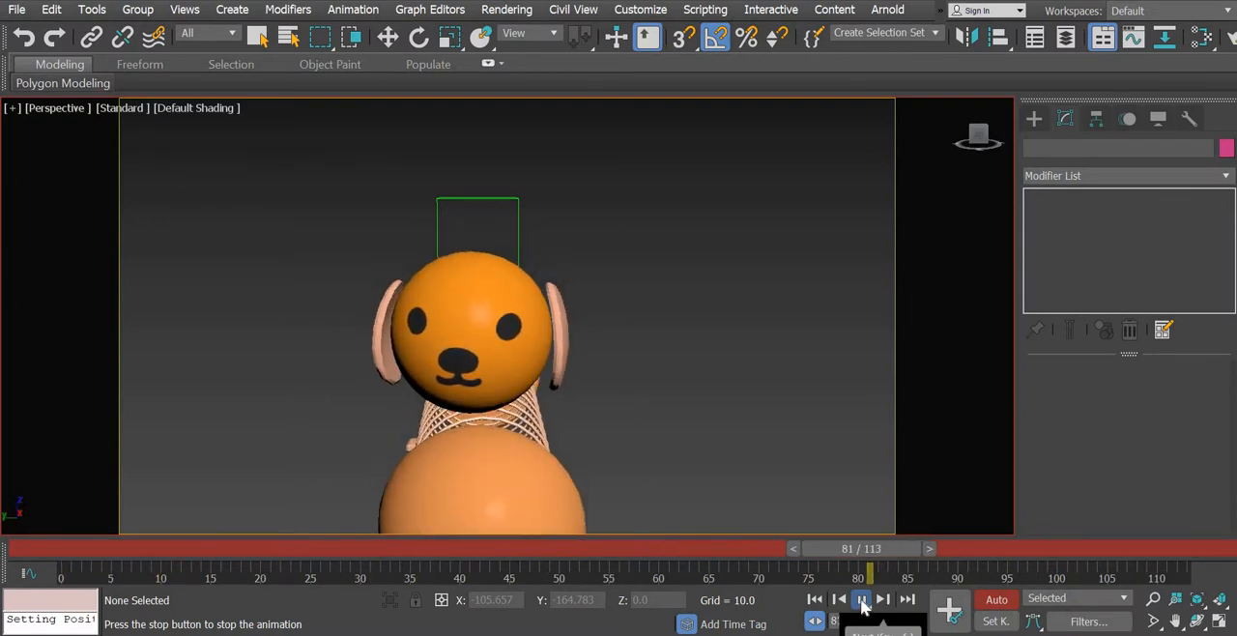
{"action": "left_click", "coordinate": [860, 600]}
{"action": "middle_click_drag", "start_coordinate": [681, 466], "coordinate": [580, 456], "text": "alt"}
{"action": "scroll", "coordinate": [633, 411], "scroll_direction": "down", "scroll_amount": 5}
{"action": "middle_click_drag", "start_coordinate": [629, 414], "coordinate": [578, 431]}
{"action": "left_click", "coordinate": [57, 547]}
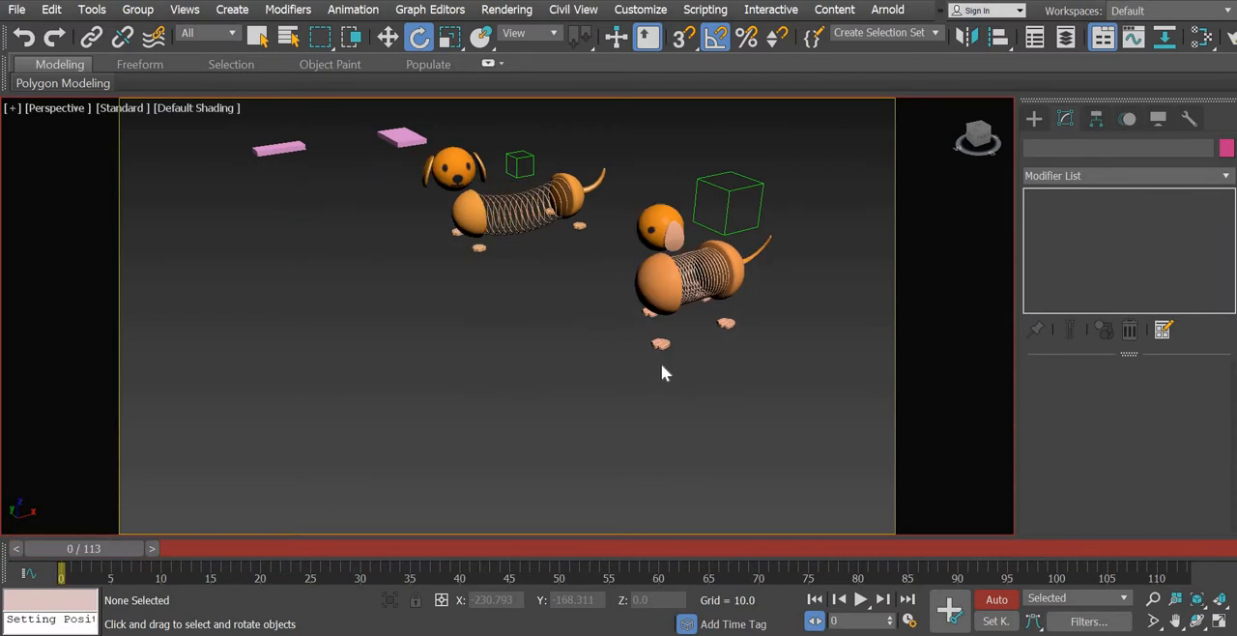
- Select the front dog's face and rotate it 45 degrees about its vertical axis at frame 30
{"action": "middle_click_drag", "start_coordinate": [580, 371], "coordinate": [628, 481]}
{"action": "scroll", "coordinate": [572, 380], "scroll_direction": "up", "scroll_amount": 4}
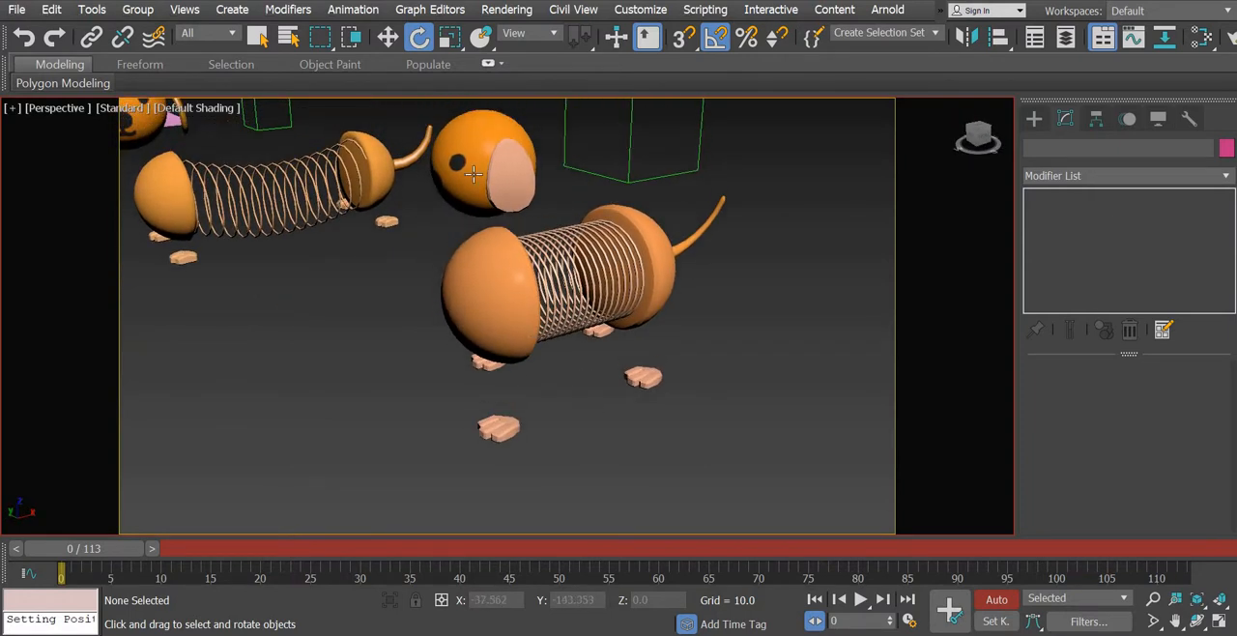
{"action": "left_click", "coordinate": [444, 194]}
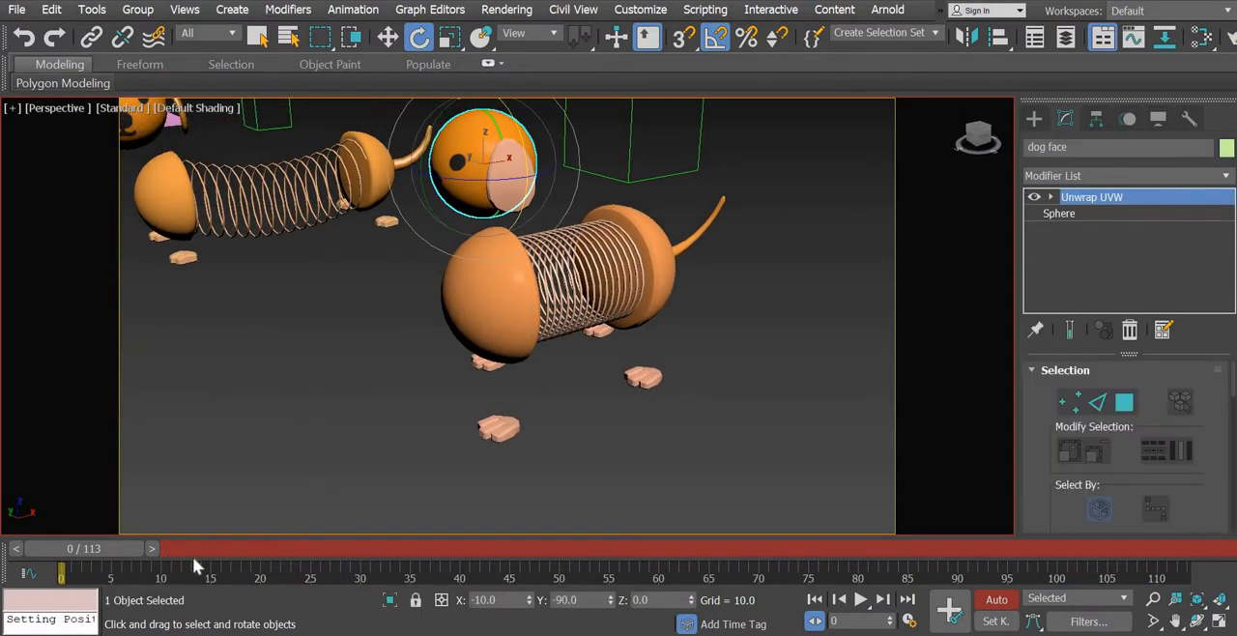
{"action": "left_click_drag", "start_coordinate": [193, 565], "coordinate": [404, 596]}
{"action": "key", "text": "e"}
{"action": "scroll", "coordinate": [400, 392], "scroll_direction": "down", "scroll_amount": 3}
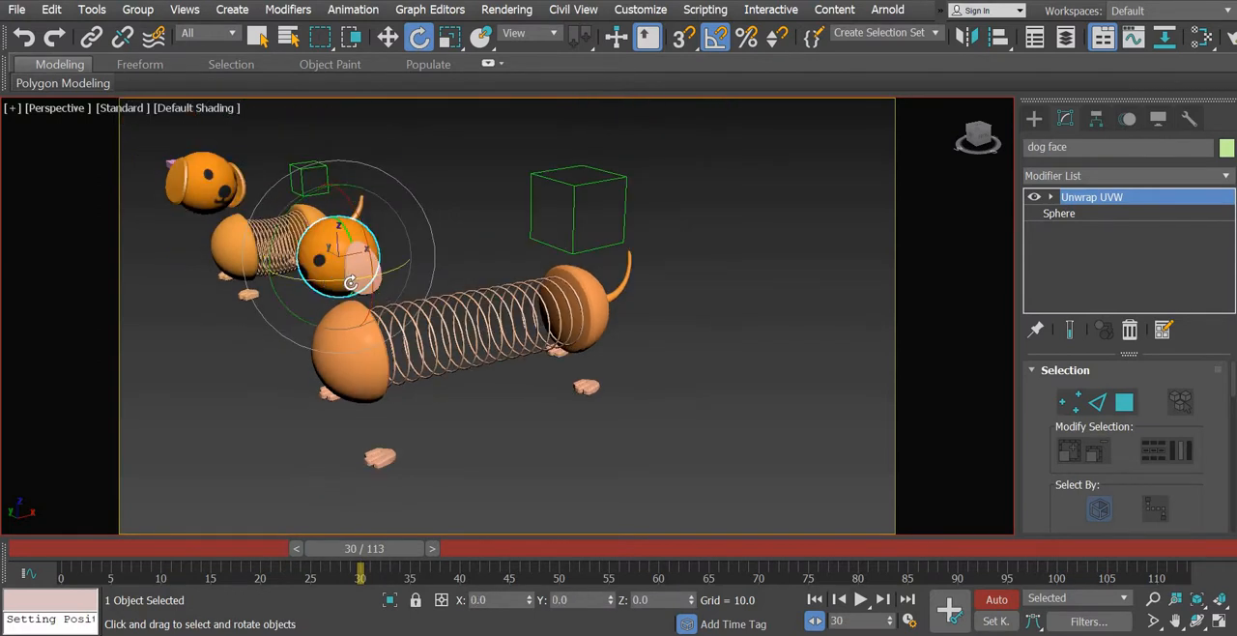
{"action": "left_click_drag", "start_coordinate": [350, 282], "coordinate": [355, 308]}
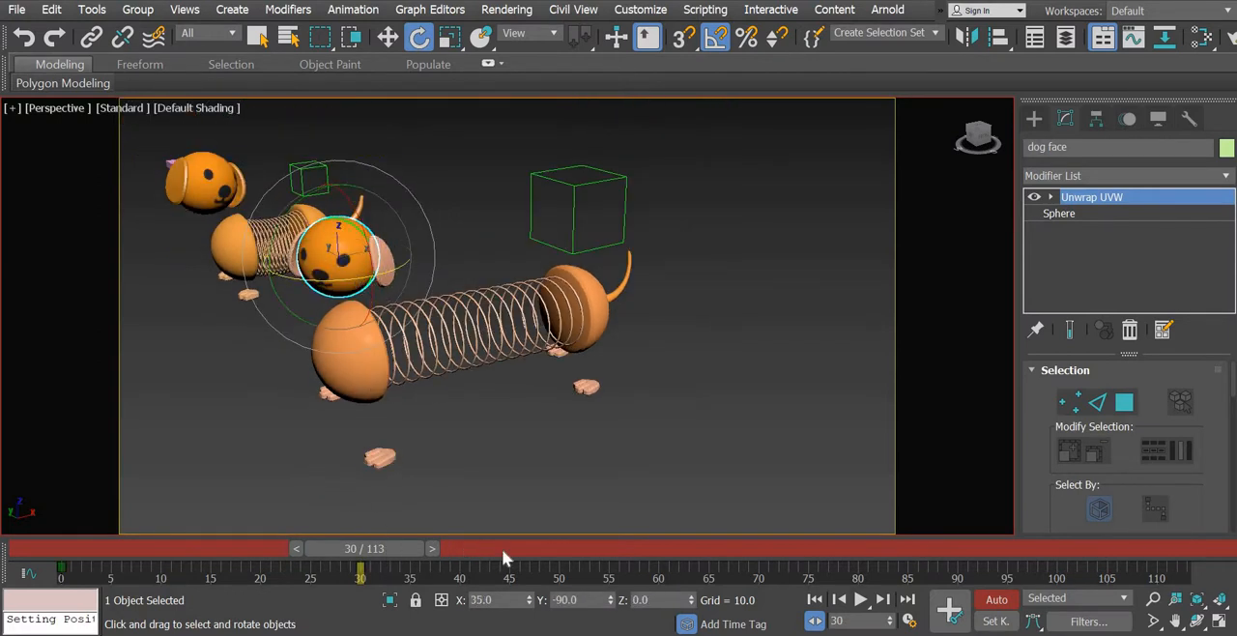
- Rotate the dog's face at frame 60 to an X rotation of 45 degrees and return to frame 0
{"action": "left_click_drag", "start_coordinate": [502, 552], "coordinate": [672, 577]}
{"action": "middle_click_drag", "start_coordinate": [307, 444], "coordinate": [374, 432]}
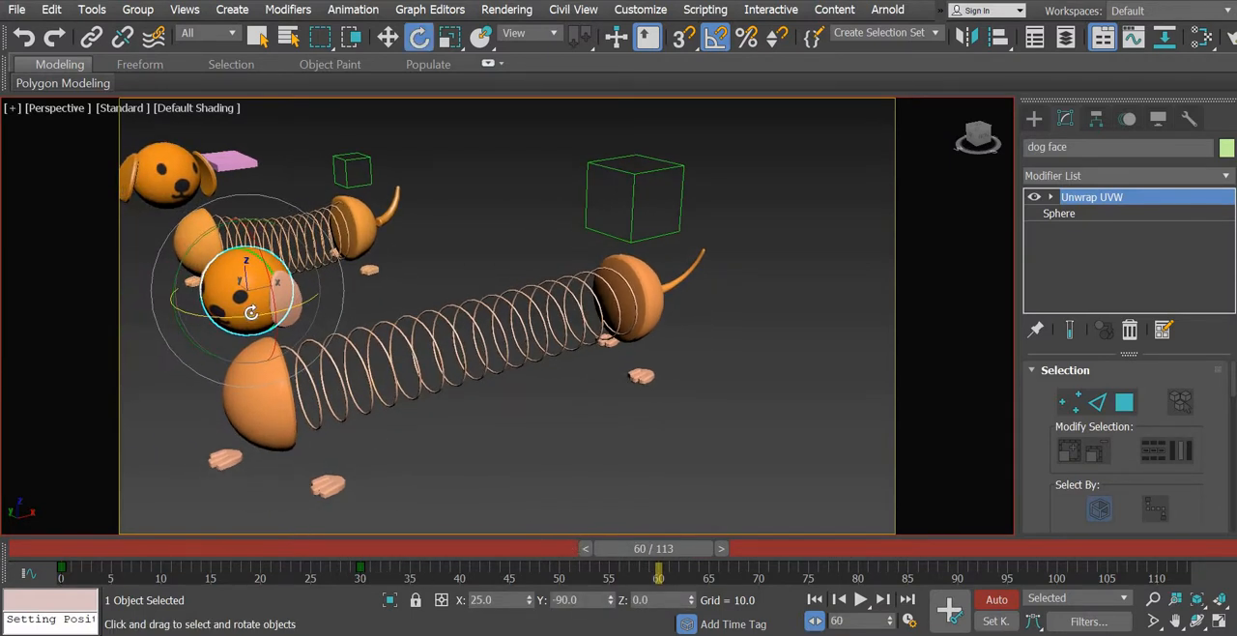
{"action": "left_click_drag", "start_coordinate": [251, 312], "coordinate": [260, 312]}
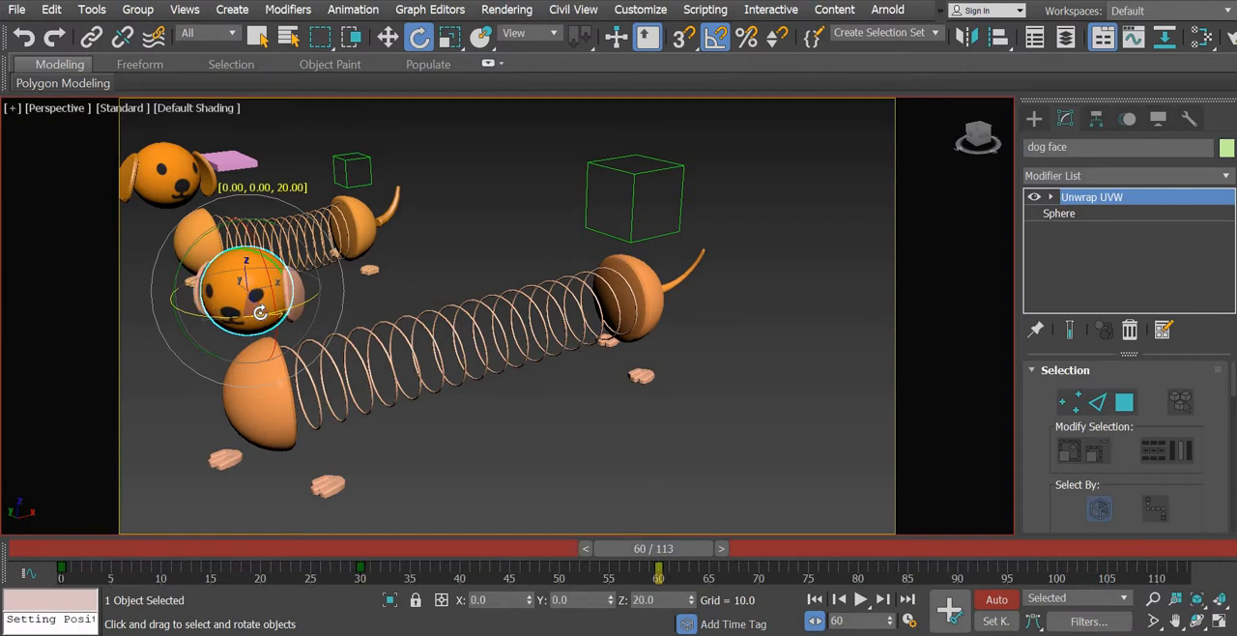
{"action": "left_click", "coordinate": [67, 549]}
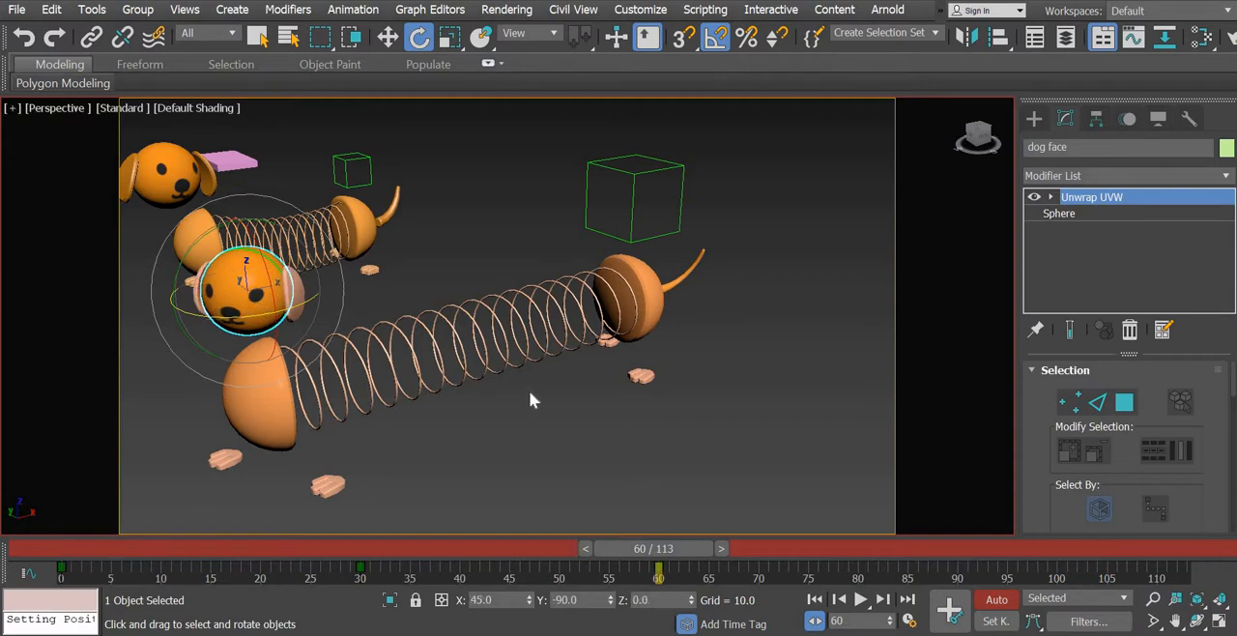
- Play the animation to check the head turns, switch off Auto Key and stop playback
{"action": "left_click", "coordinate": [860, 599]}
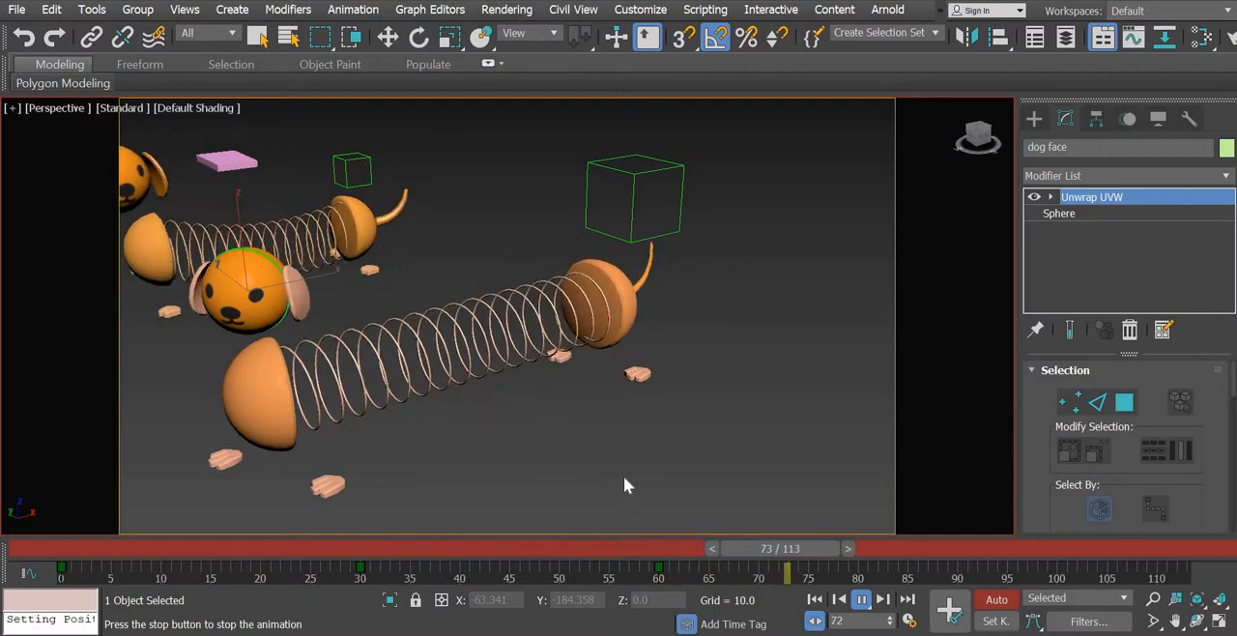
{"action": "left_click", "coordinate": [1005, 607]}
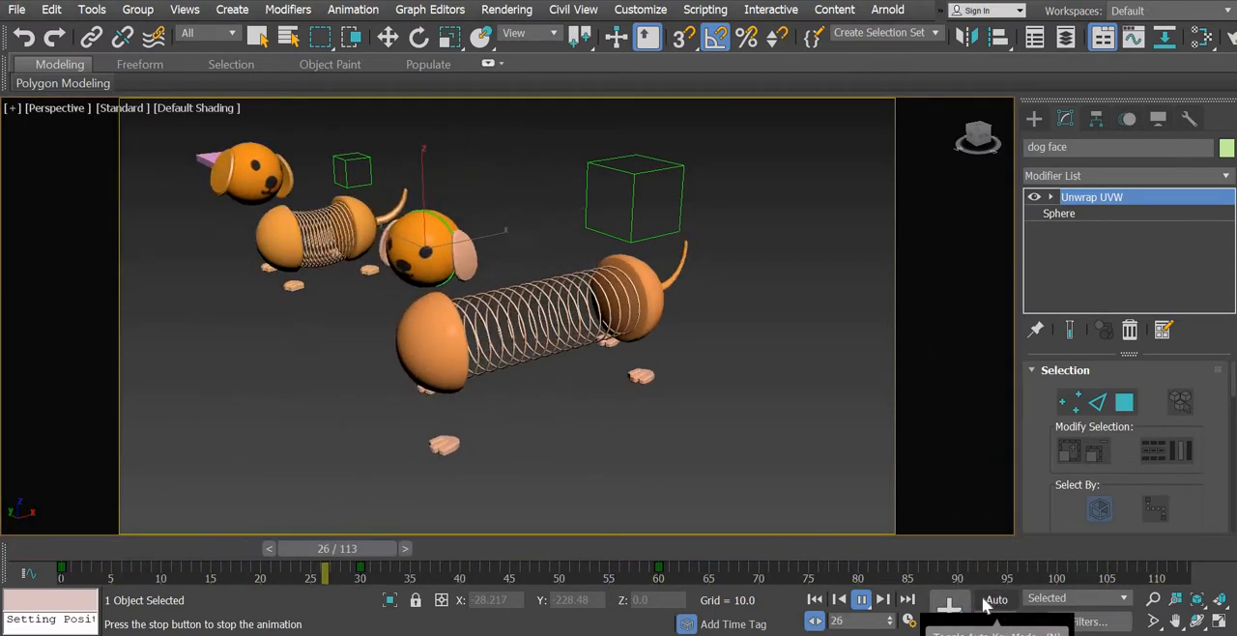
{"action": "left_click", "coordinate": [859, 598]}
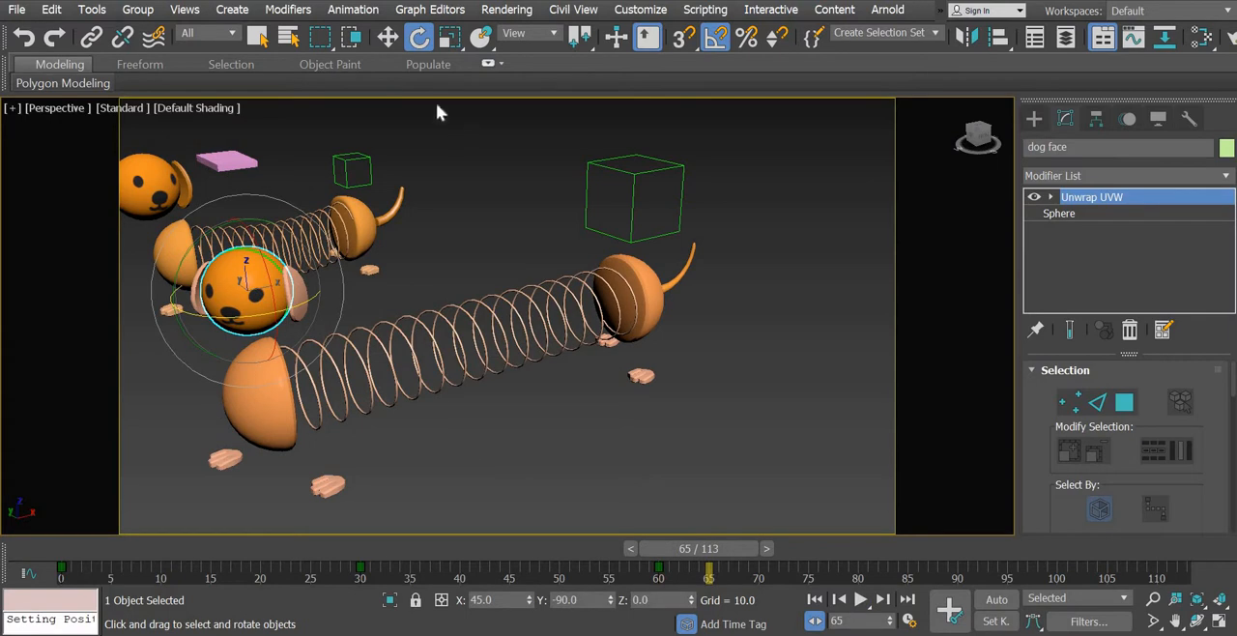
- Select the front dog's spring and add an FFD 4x4x4 modifier to it
{"action": "key", "text": "w"}
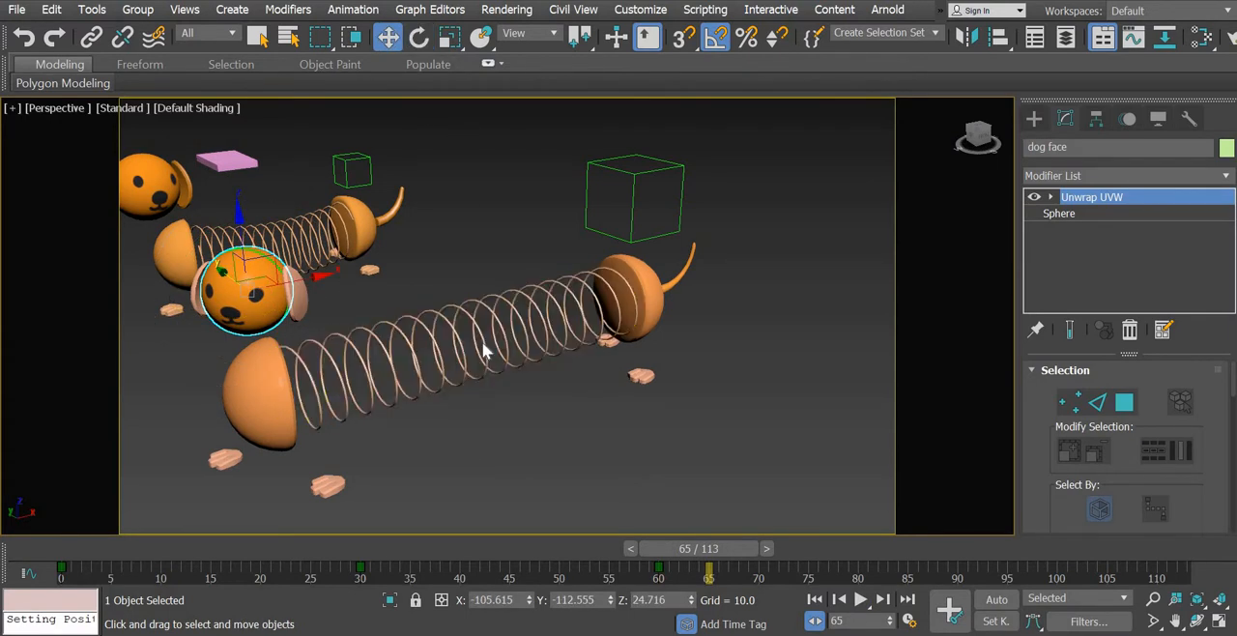
{"action": "left_click", "coordinate": [483, 342]}
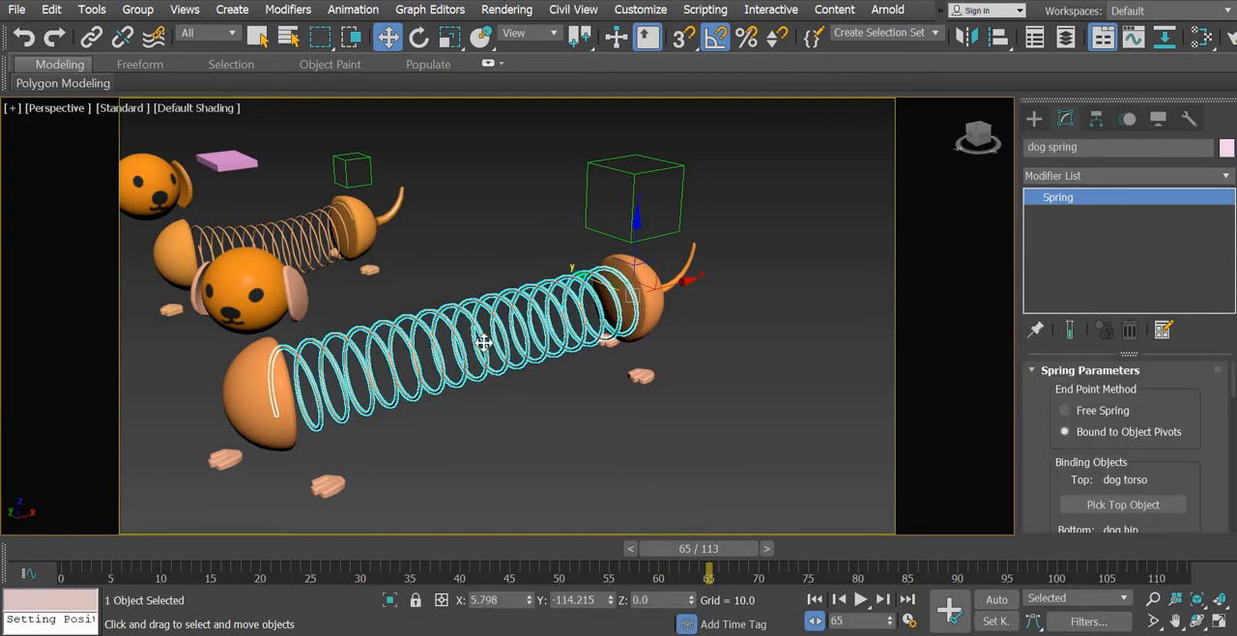
{"action": "left_click", "coordinate": [1226, 178]}
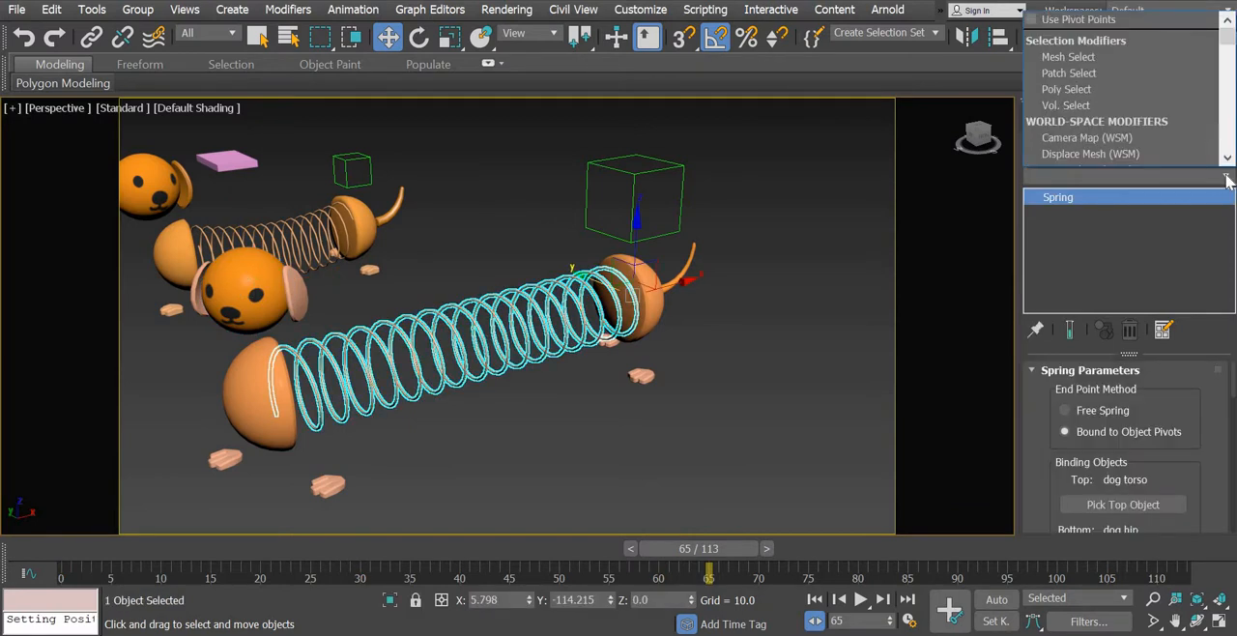
{"action": "type", "text": "f"}
{"action": "scroll", "coordinate": [1099, 68], "scroll_direction": "down", "scroll_amount": 1}
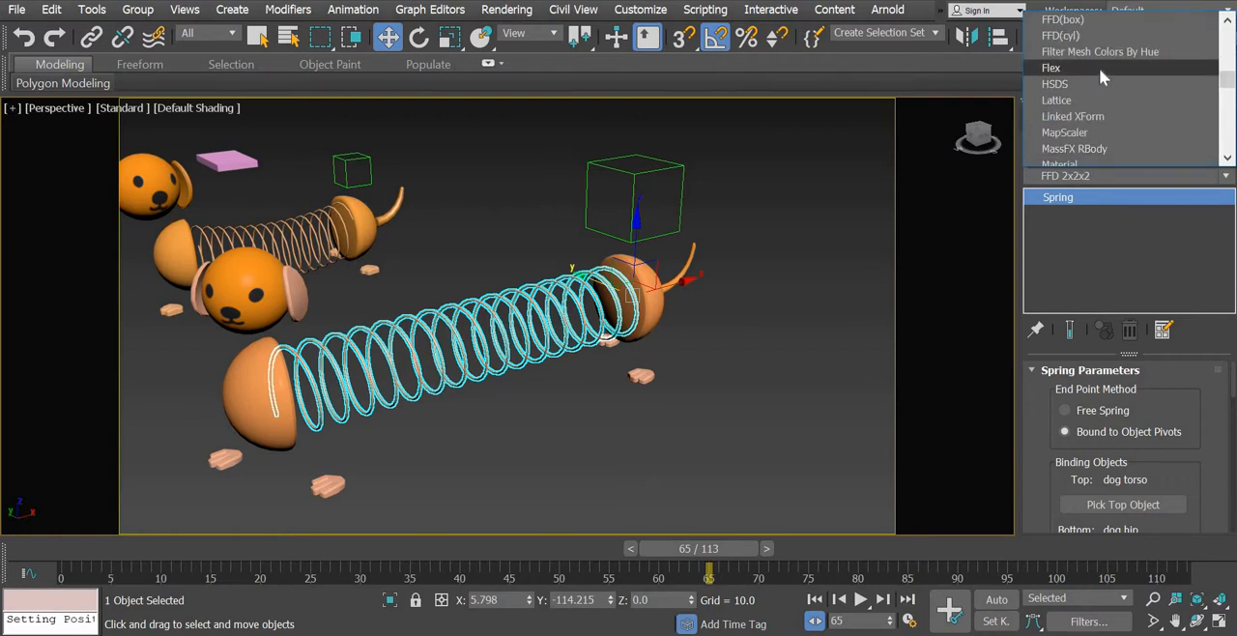
{"action": "scroll", "coordinate": [1099, 67], "scroll_direction": "up", "scroll_amount": 1}
{"action": "left_click", "coordinate": [1093, 52]}
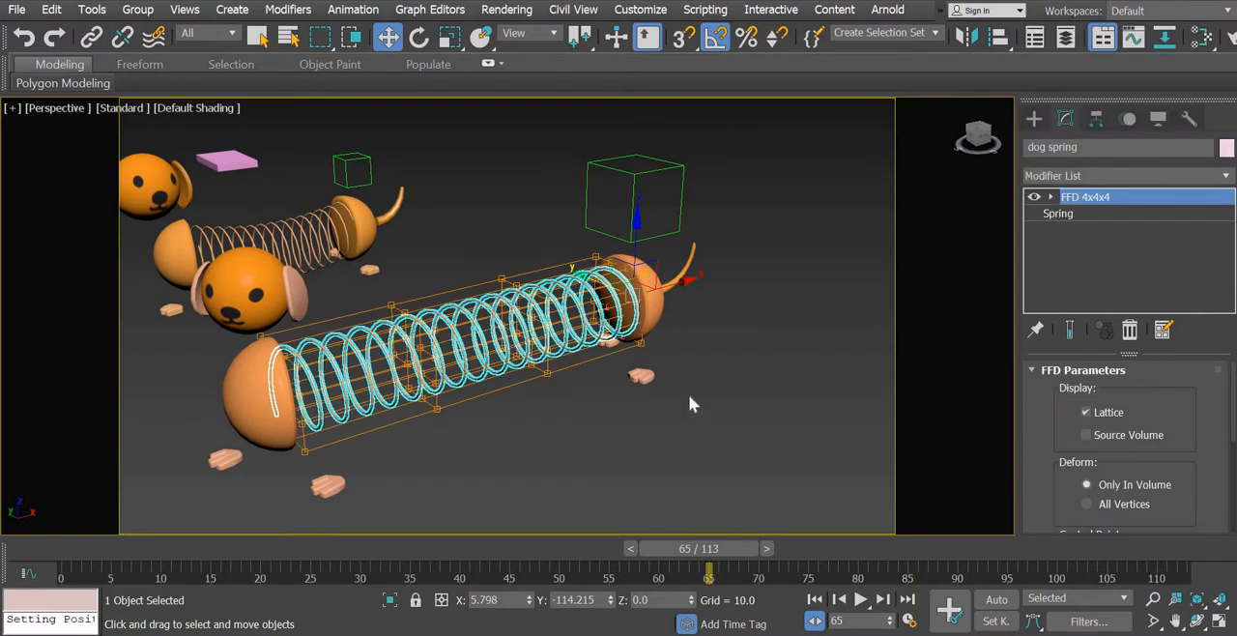
- Select the middle control points of the spring's FFD lattice, go to frame 60 and turn on Auto Key
{"action": "mouse_move", "coordinate": [541, 485]}
{"action": "middle_mouse_down", "text": "alt"}
{"action": "mouse_move", "coordinate": [557, 494]}
{"action": "mouse_move", "coordinate": [556, 480]}
{"action": "middle_mouse_up", "text": "alt"}
{"action": "left_click", "coordinate": [1053, 197]}
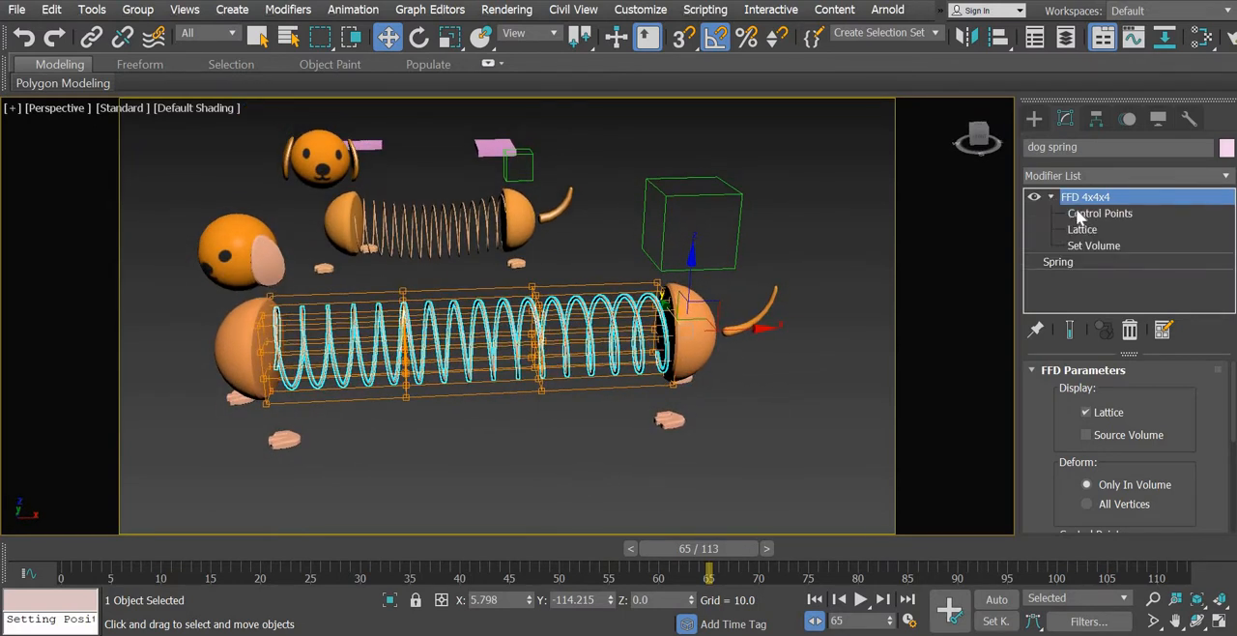
{"action": "key", "text": "1"}
{"action": "left_click_drag", "start_coordinate": [592, 493], "coordinate": [590, 491]}
{"action": "left_click_drag", "start_coordinate": [690, 555], "coordinate": [644, 549]}
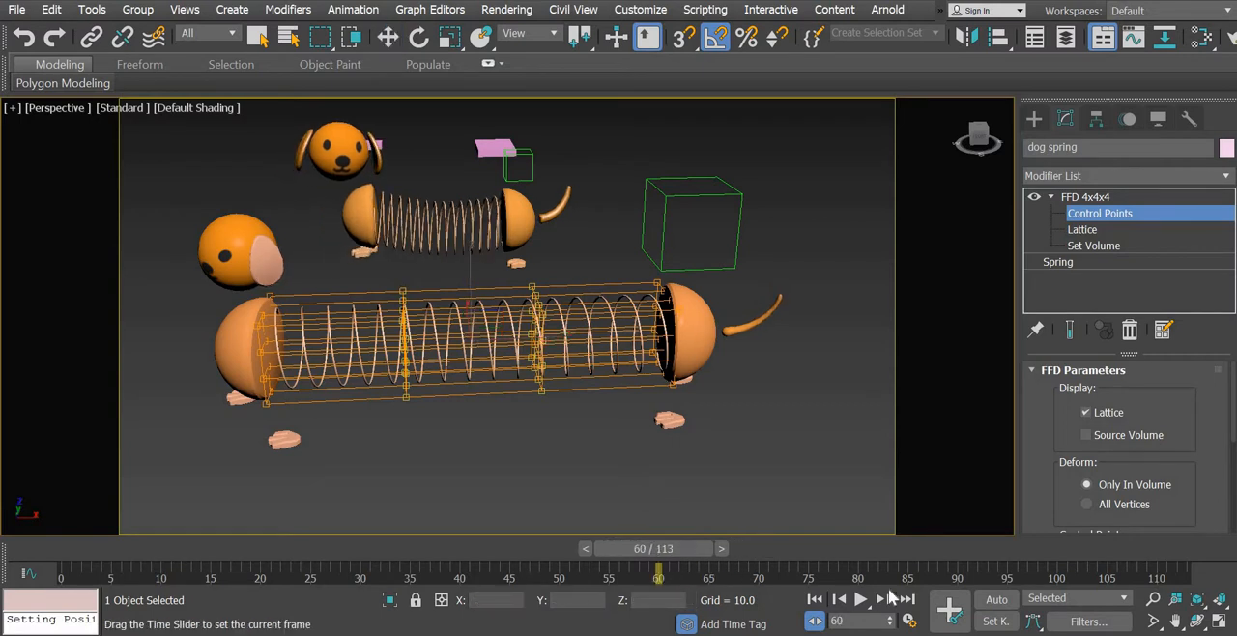
{"action": "left_click", "coordinate": [995, 600]}
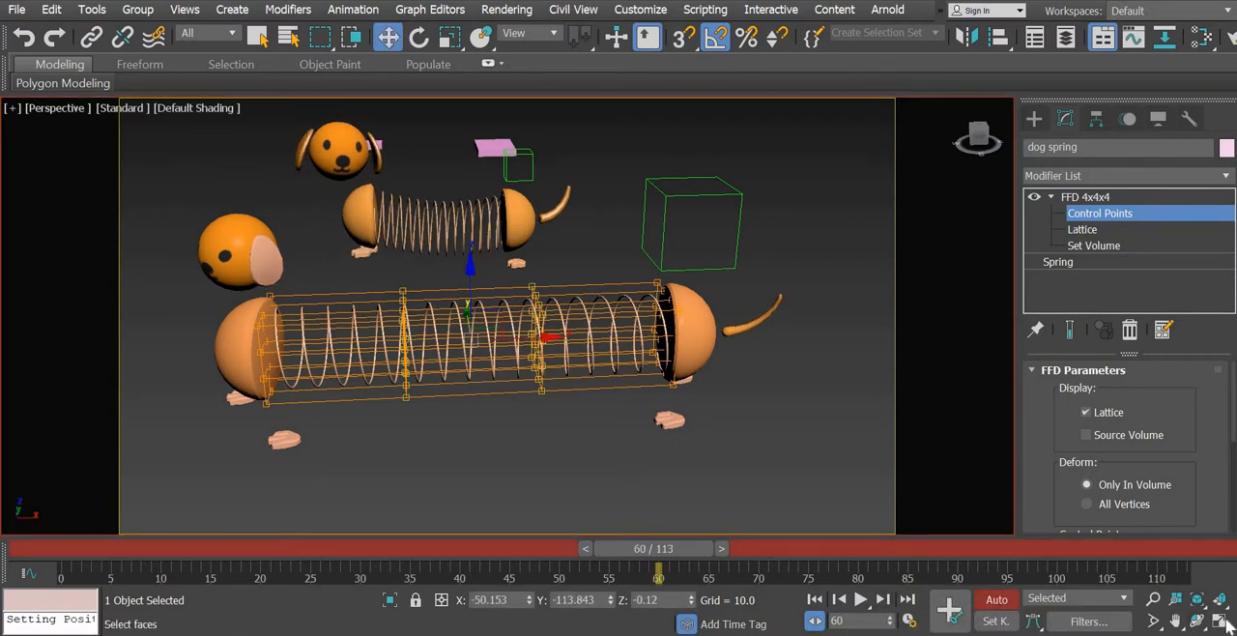
- Lower the middle control points in the maximized Left view to about Z -12.1, then return to the maximized Perspective view
{"action": "key", "text": "alt+w"}
{"action": "scroll", "coordinate": [379, 404], "scroll_direction": "down", "scroll_amount": 2}
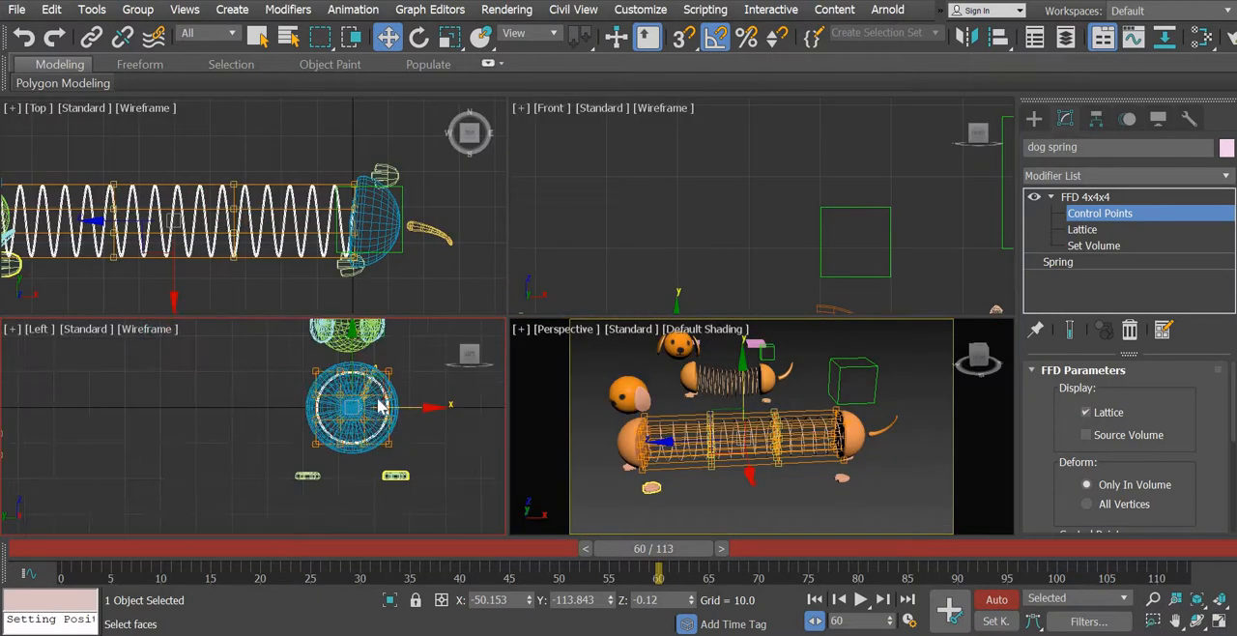
{"action": "key", "text": "alt+w"}
{"action": "middle_click_drag", "start_coordinate": [732, 301], "coordinate": [625, 293]}
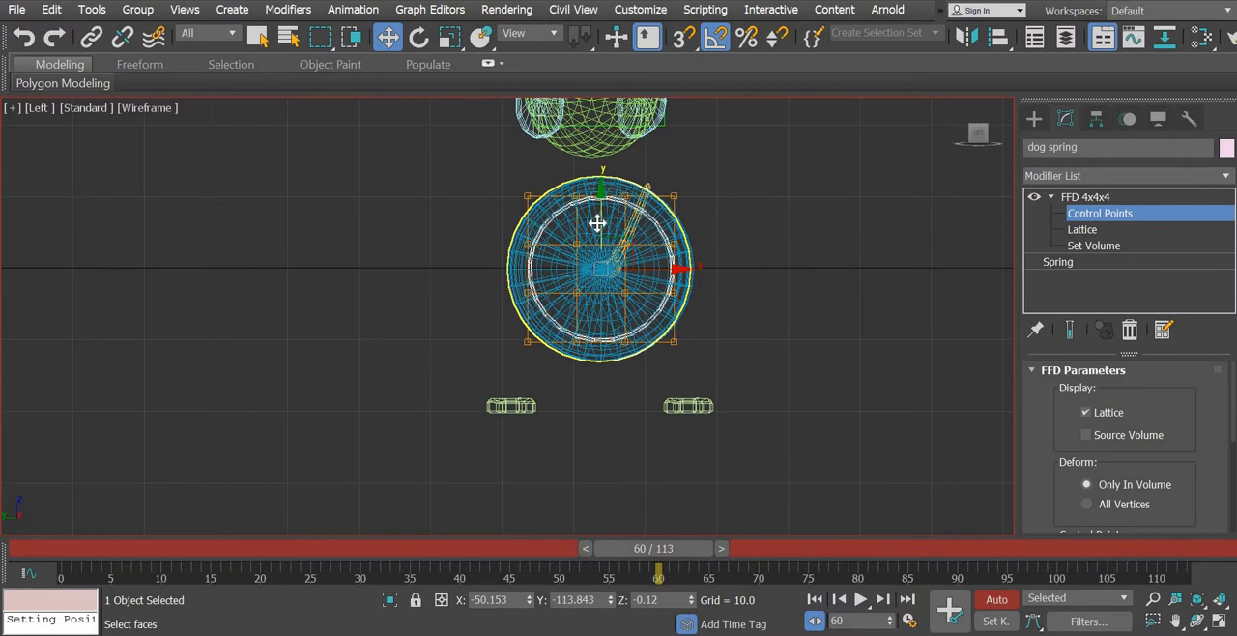
{"action": "left_click_drag", "start_coordinate": [597, 223], "coordinate": [586, 277]}
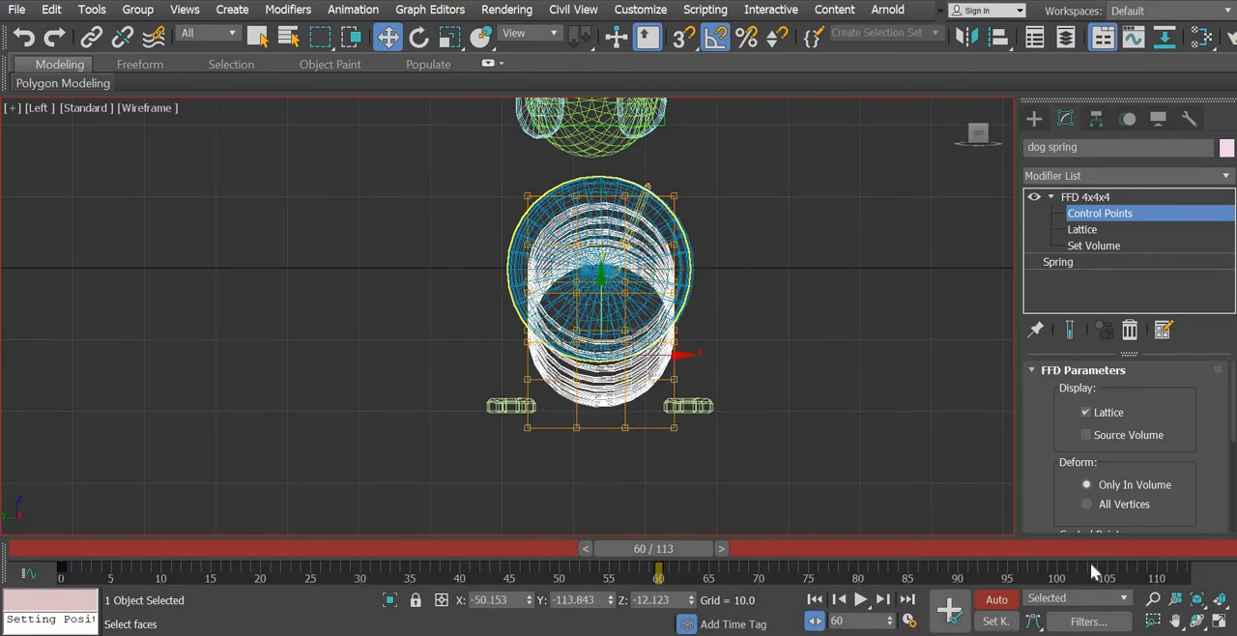
{"action": "left_click", "coordinate": [1218, 623]}
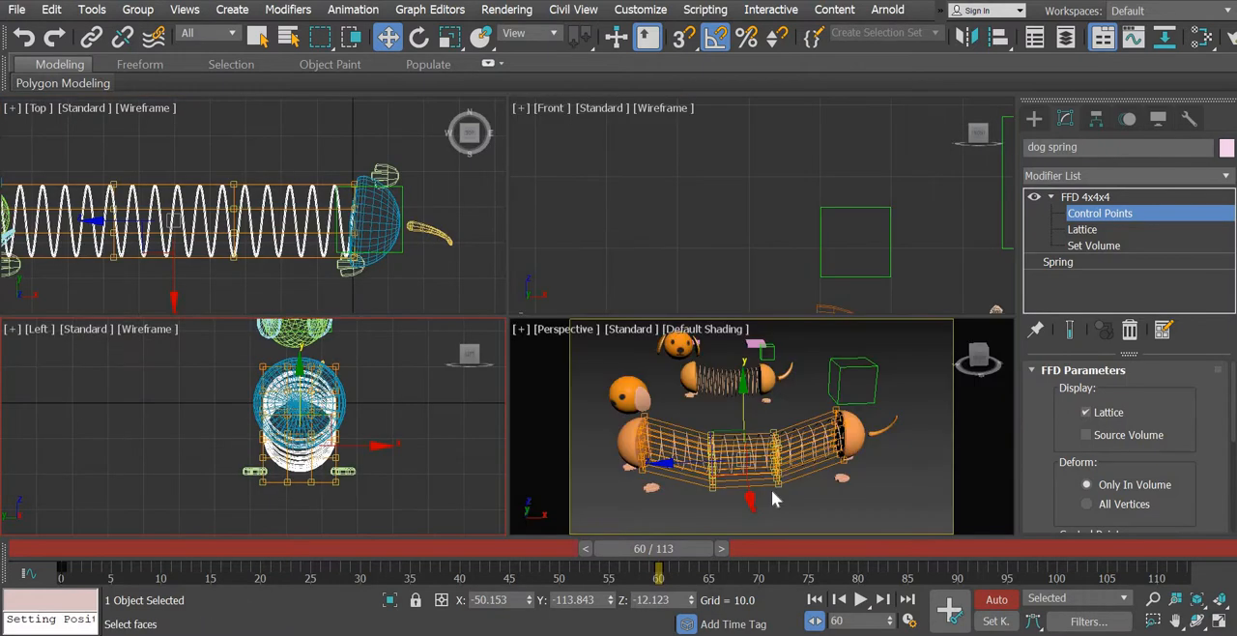
{"action": "middle_click_drag", "start_coordinate": [788, 469], "coordinate": [801, 434]}
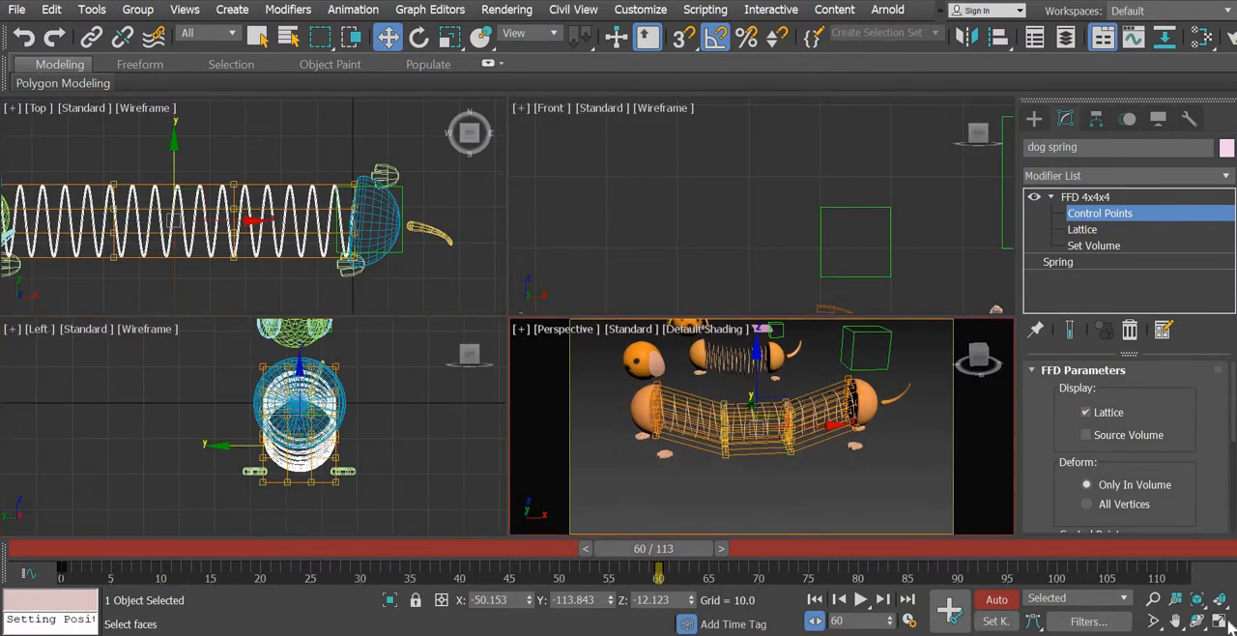
{"action": "key", "text": "alt+w"}
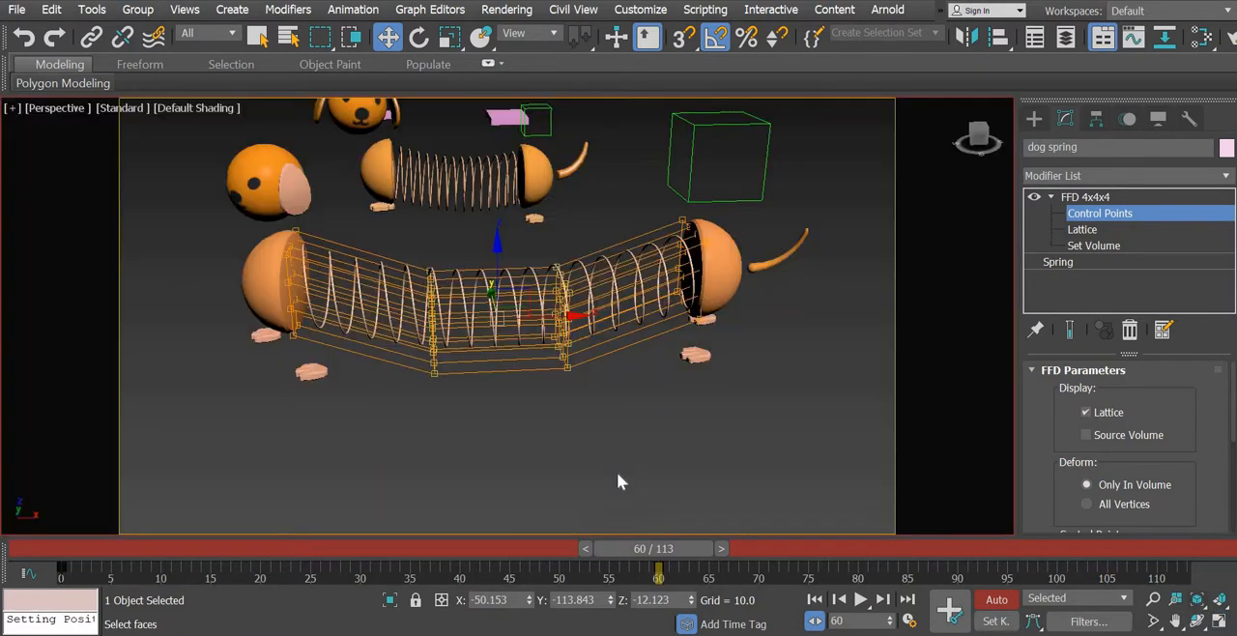
- Go to frame 0 and move the spring's middle control points down about 2.5 units
{"action": "left_click", "coordinate": [62, 548]}
{"action": "left_click_drag", "start_coordinate": [108, 554], "coordinate": [118, 553]}
{"action": "key", "text": "w"}
{"action": "middle_click_drag", "start_coordinate": [730, 339], "coordinate": [610, 367]}
{"action": "scroll", "coordinate": [608, 368], "scroll_direction": "up", "scroll_amount": 3}
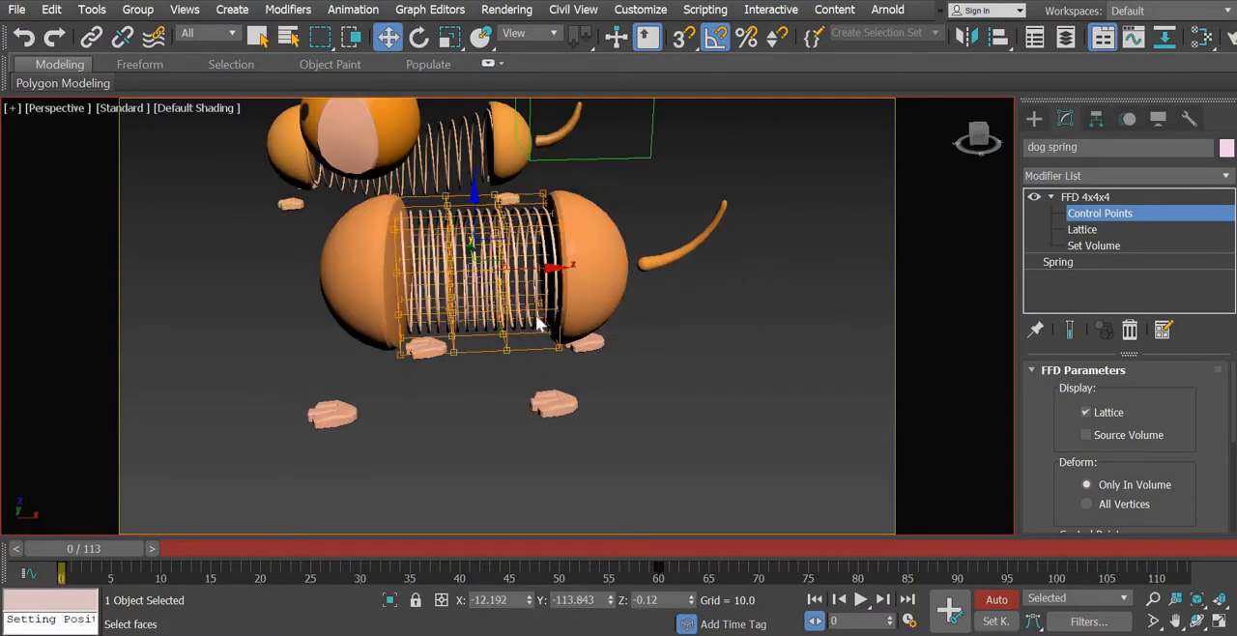
{"action": "scroll", "coordinate": [505, 302], "scroll_direction": "up", "scroll_amount": 4}
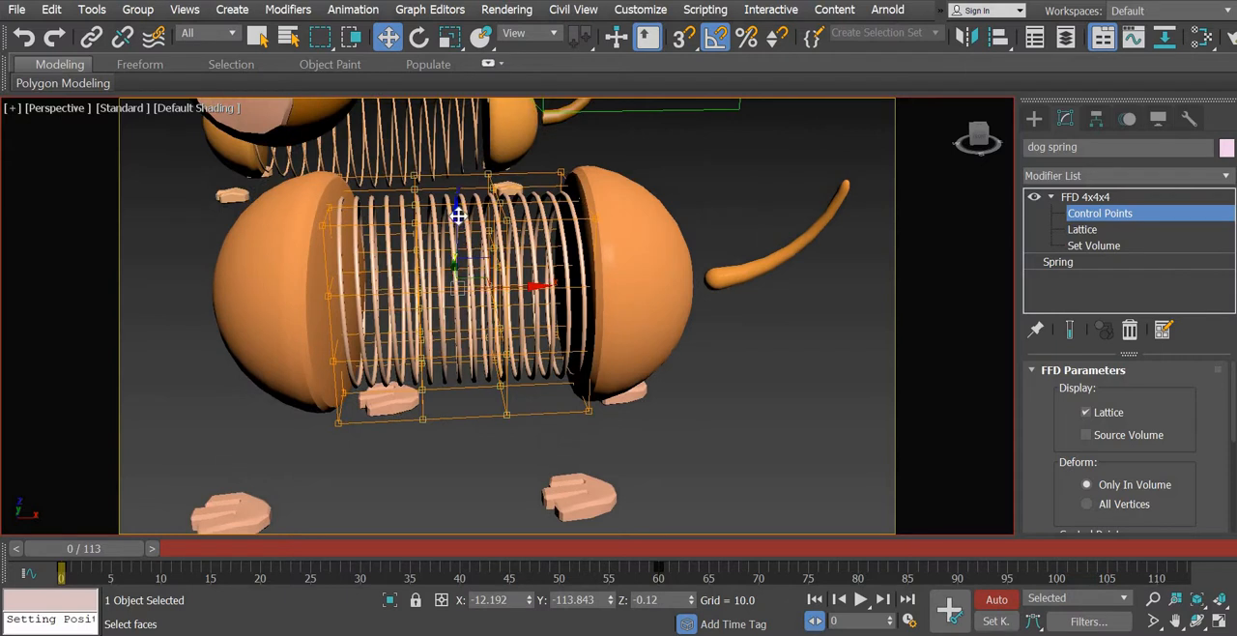
{"action": "left_click_drag", "start_coordinate": [456, 224], "coordinate": [456, 237]}
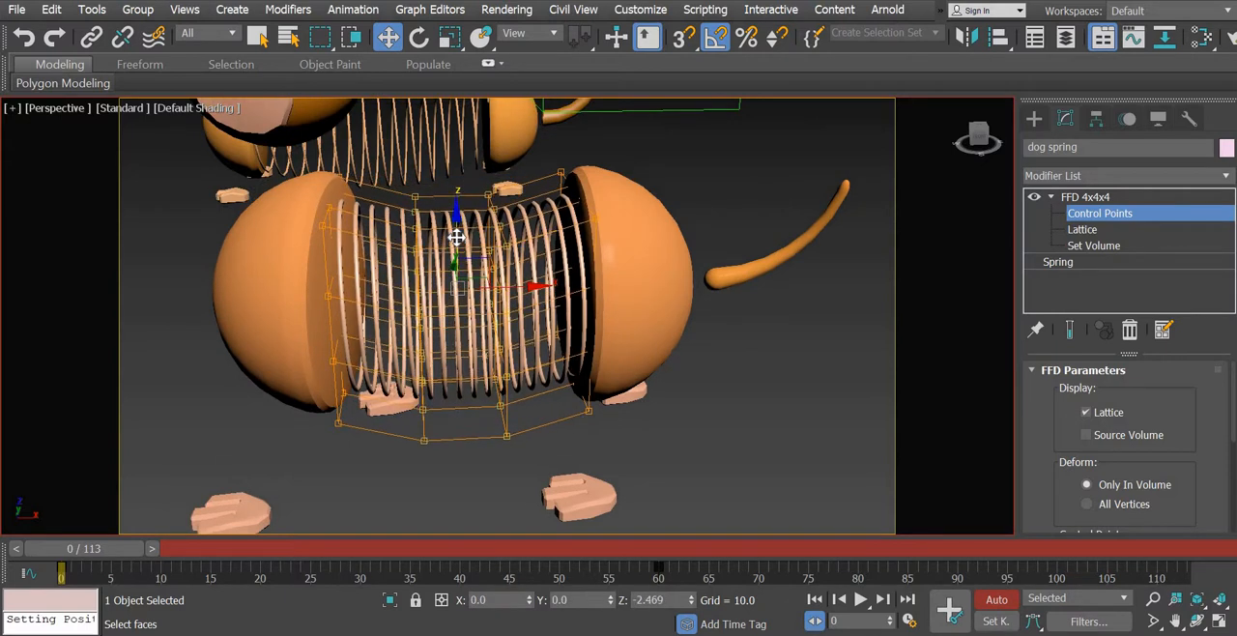
{"action": "middle_click_drag", "start_coordinate": [470, 361], "coordinate": [467, 366], "text": "alt"}
- Scrub the timeline through to frame 105 to examine the spring's sag during the walk
{"action": "left_click_drag", "start_coordinate": [74, 554], "coordinate": [335, 570]}
{"action": "key", "text": "w"}
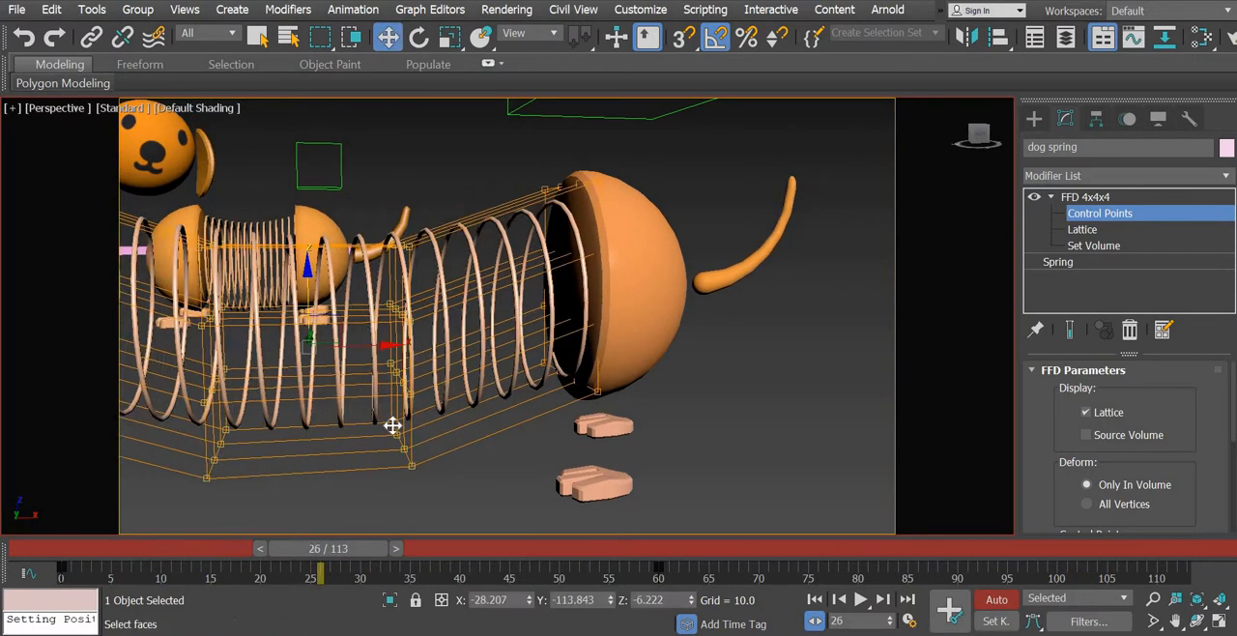
{"action": "scroll", "coordinate": [395, 427], "scroll_direction": "down", "scroll_amount": 5}
{"action": "middle_click_drag", "start_coordinate": [406, 444], "coordinate": [458, 376]}
{"action": "left_click_drag", "start_coordinate": [401, 559], "coordinate": [849, 577]}
{"action": "left_click_drag", "start_coordinate": [955, 611], "coordinate": [1107, 618]}
{"action": "key", "text": "w"}
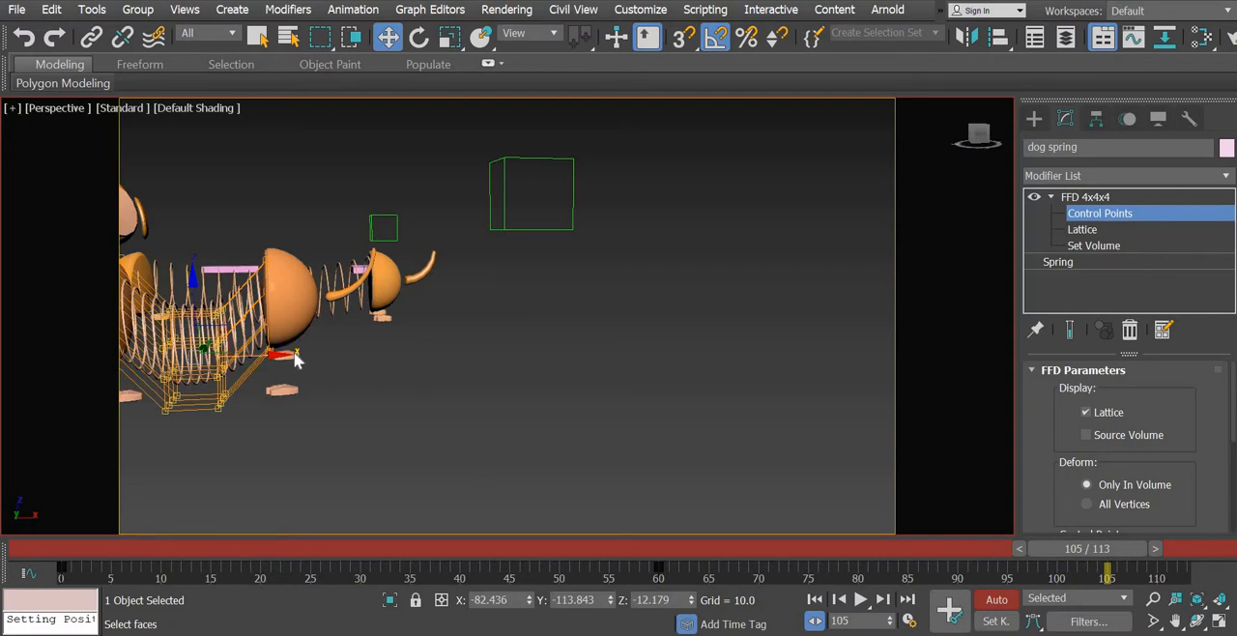
{"action": "left_click", "coordinate": [295, 360]}
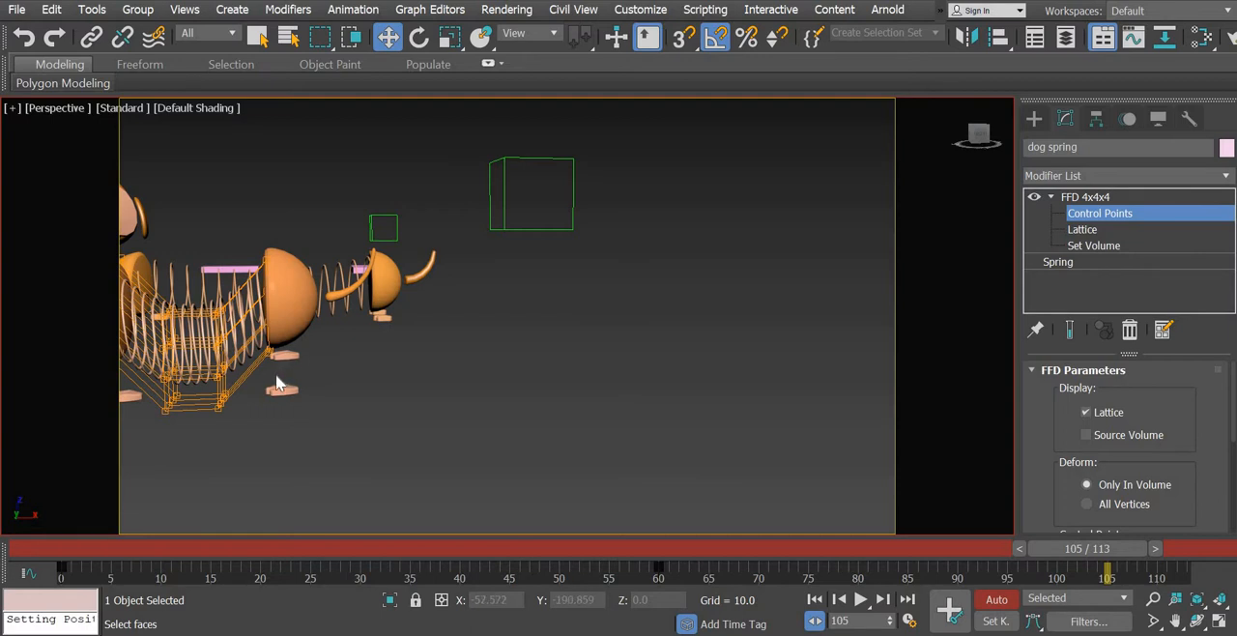
{"action": "middle_click_drag", "start_coordinate": [529, 402], "coordinate": [580, 406]}
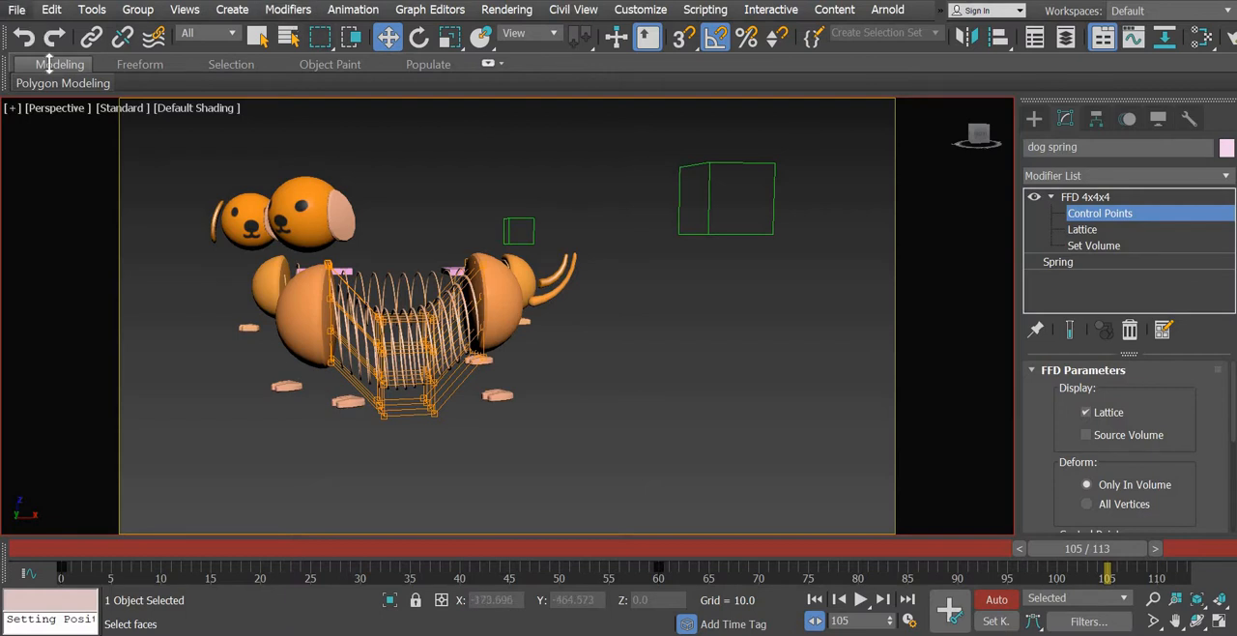
- Save the scene, then select the front dog's right back foot and go to its last key at frame 108
{"action": "left_click", "coordinate": [17, 9]}
{"action": "left_click", "coordinate": [38, 149]}
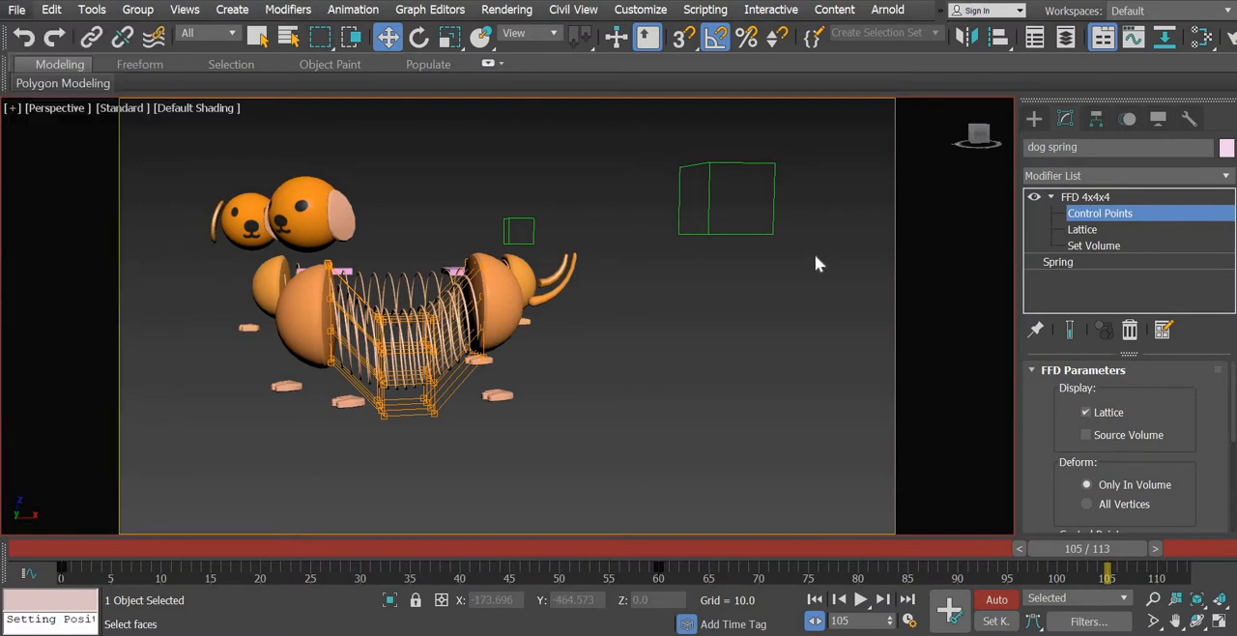
{"action": "left_click", "coordinate": [1037, 120]}
{"action": "left_click", "coordinate": [521, 349]}
{"action": "left_click", "coordinate": [480, 363]}
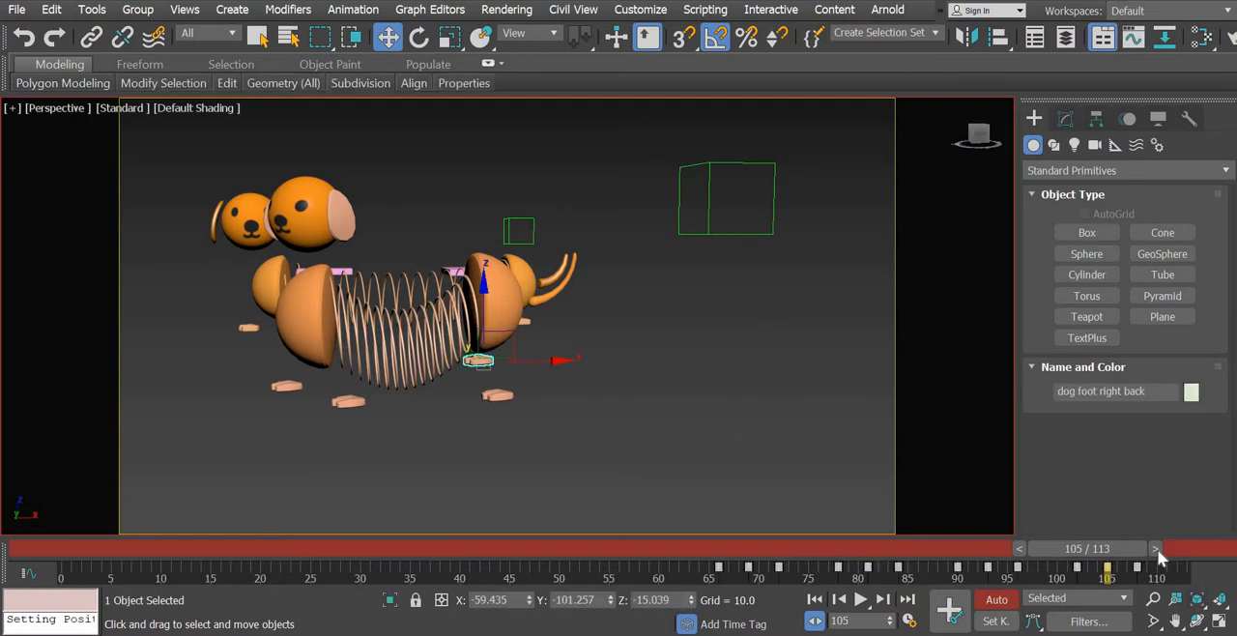
{"action": "left_click_drag", "start_coordinate": [1157, 548], "coordinate": [1178, 544]}
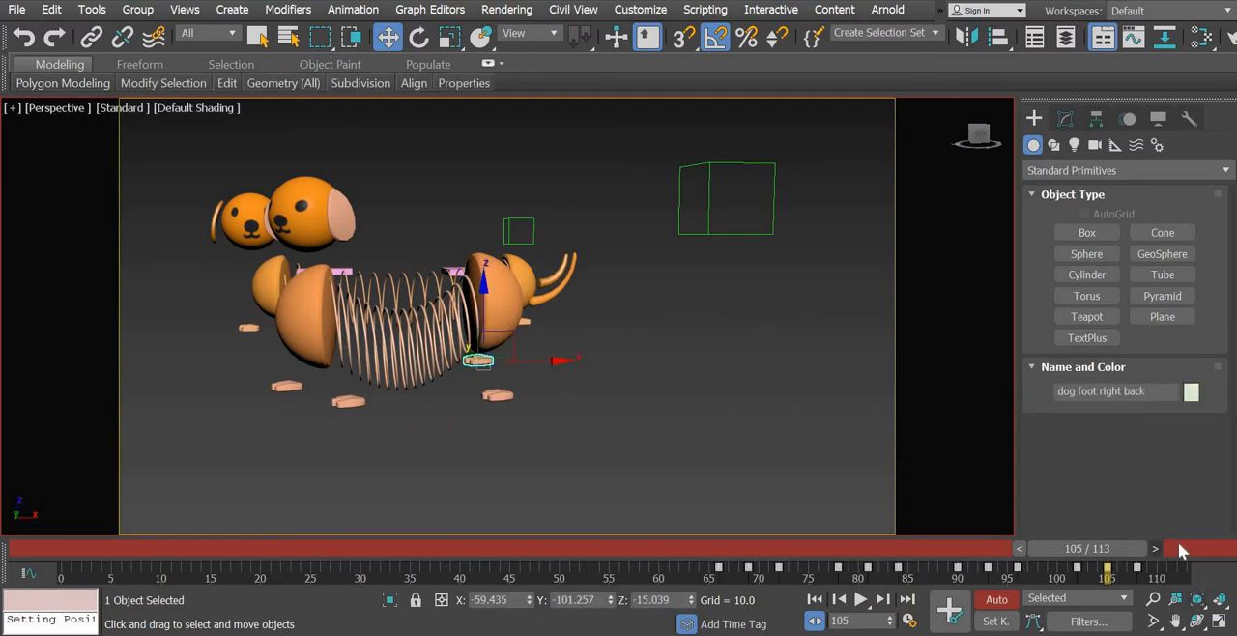
- Reselect the front dog's spring and select the middle control points of its FFD 4x4x4 lattice
{"action": "left_click", "coordinate": [394, 357]}
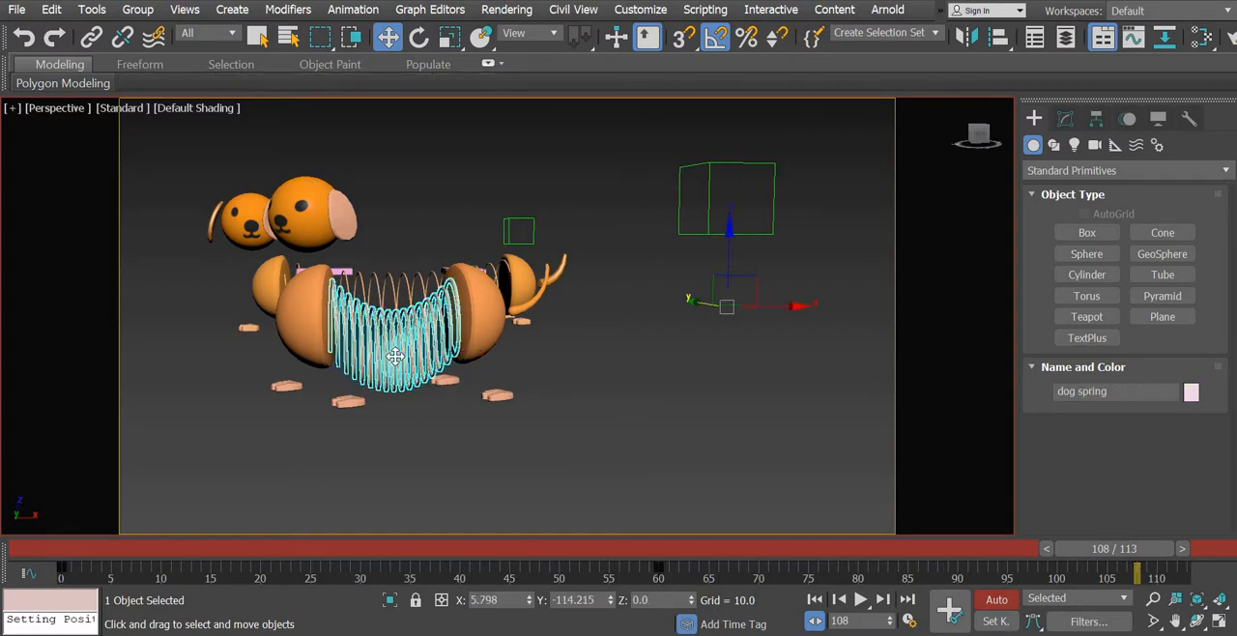
{"action": "left_click", "coordinate": [1066, 119]}
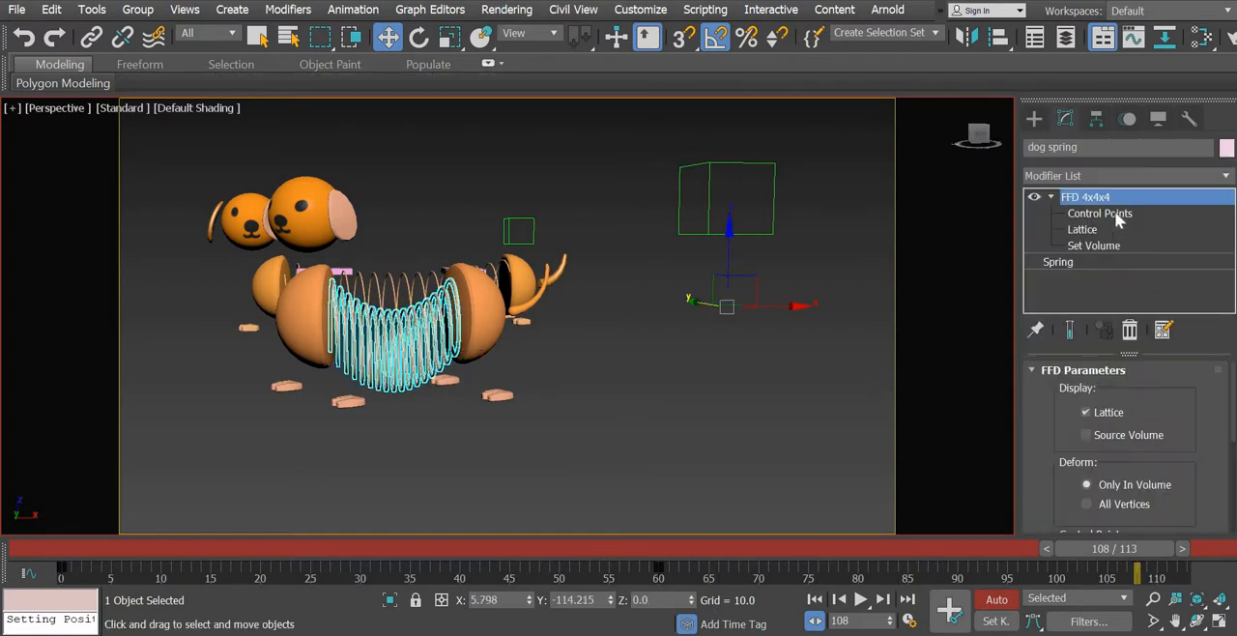
{"action": "left_click", "coordinate": [1100, 212]}
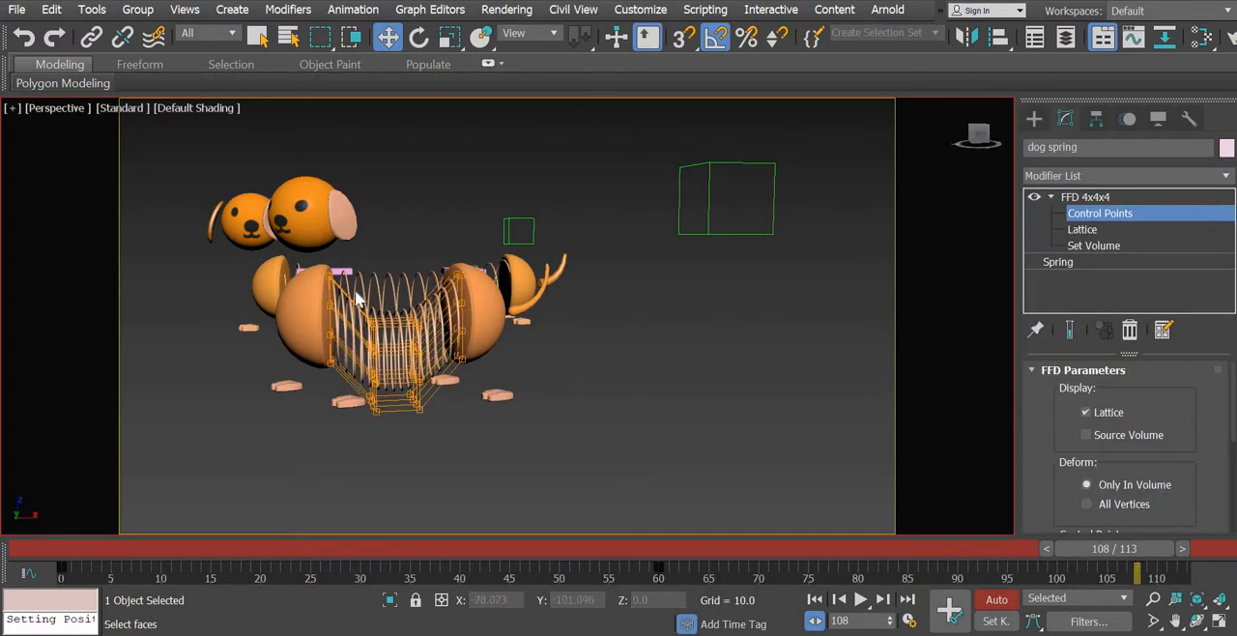
{"action": "left_click_drag", "start_coordinate": [435, 441], "coordinate": [357, 384]}
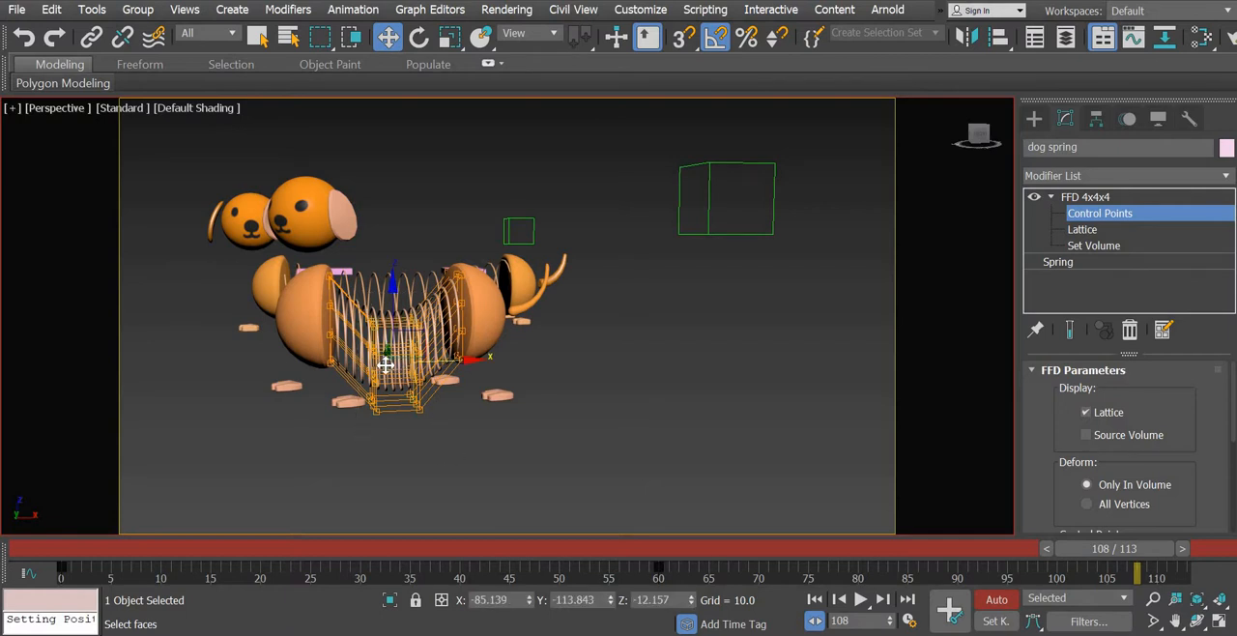
- Copy the spring lattice's frame 0 key to frame 108 and lower the middle control points there to about Z -3.5
{"action": "scroll", "coordinate": [392, 367], "scroll_direction": "up", "scroll_amount": 5}
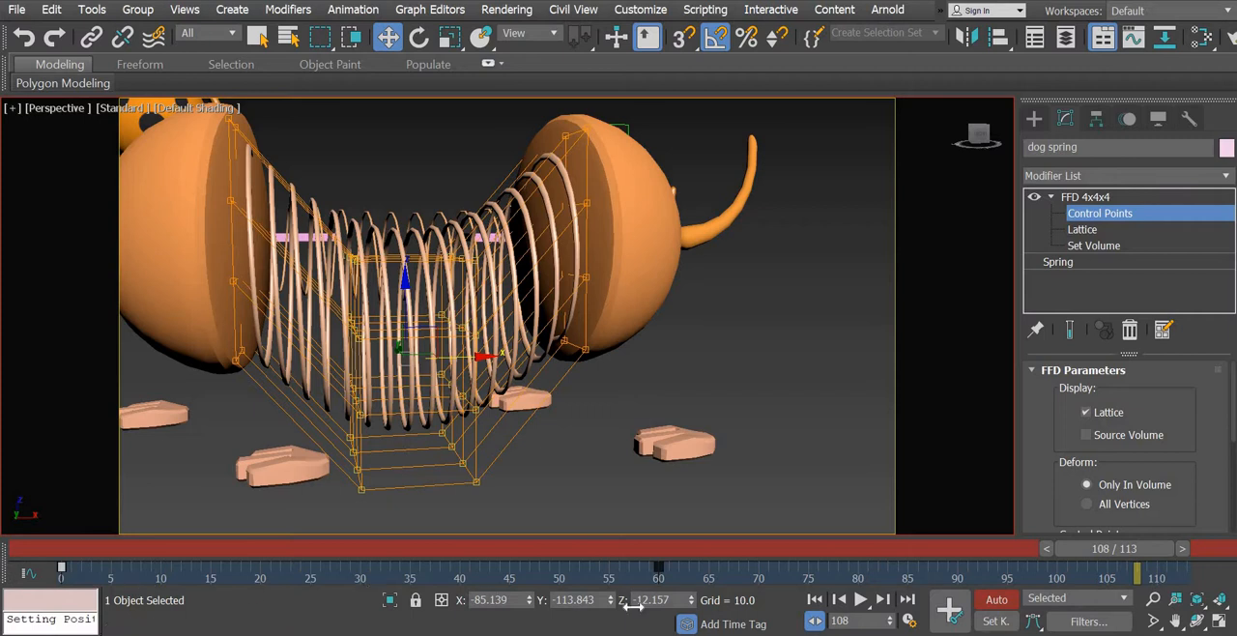
{"action": "left_click_drag", "start_coordinate": [633, 604], "coordinate": [728, 570], "text": "shift"}
{"action": "left_click_drag", "start_coordinate": [1076, 570], "coordinate": [1137, 570], "text": "shift"}
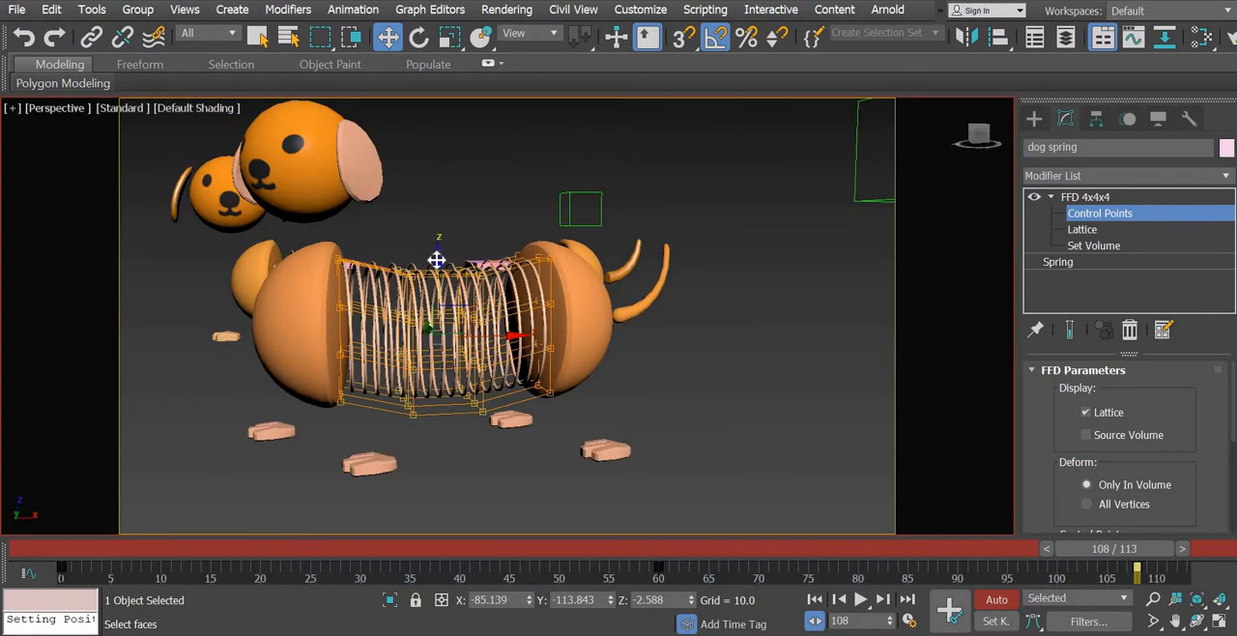
{"action": "left_click_drag", "start_coordinate": [437, 259], "coordinate": [440, 423]}
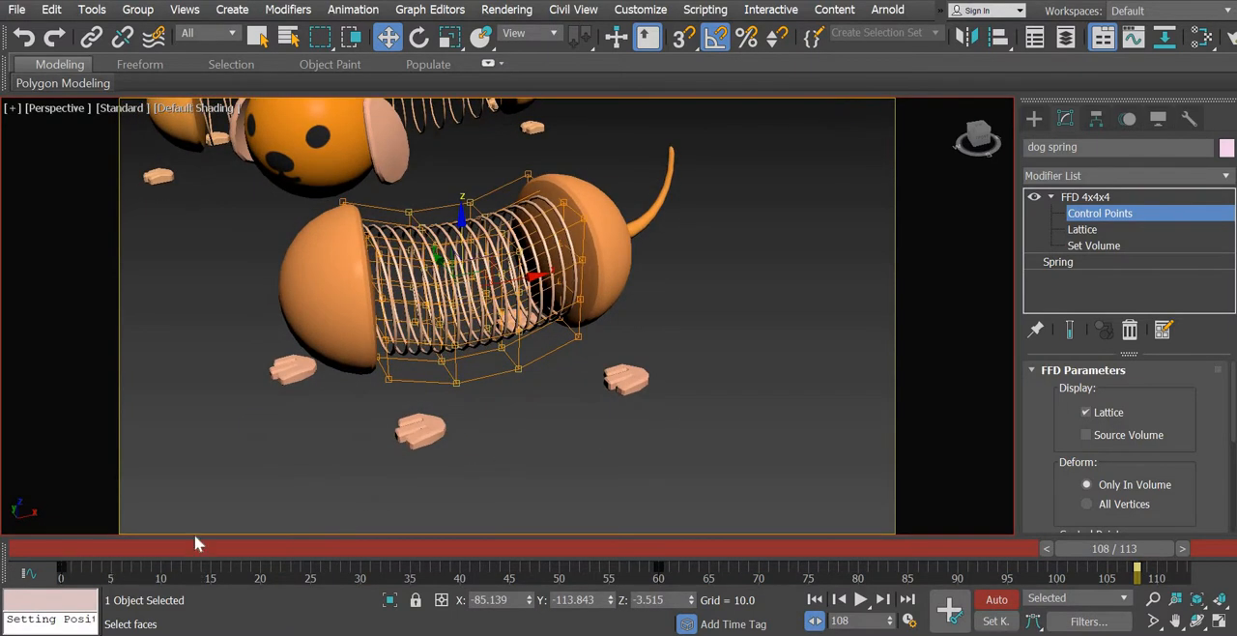
{"action": "left_click", "coordinate": [1034, 118]}
{"action": "left_click", "coordinate": [361, 491]}
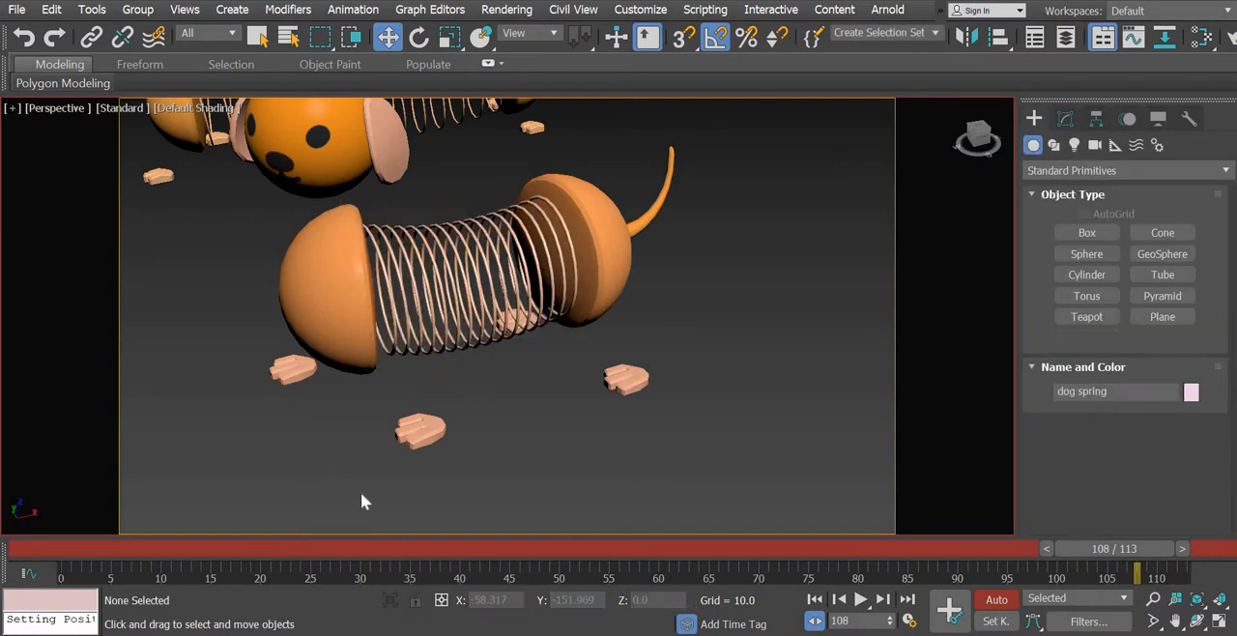
- Scrub the timeline from frame 0 to frame 63 to examine both dogs' walk and the back dog's spring
{"action": "scroll", "coordinate": [399, 409], "scroll_direction": "down", "scroll_amount": 8}
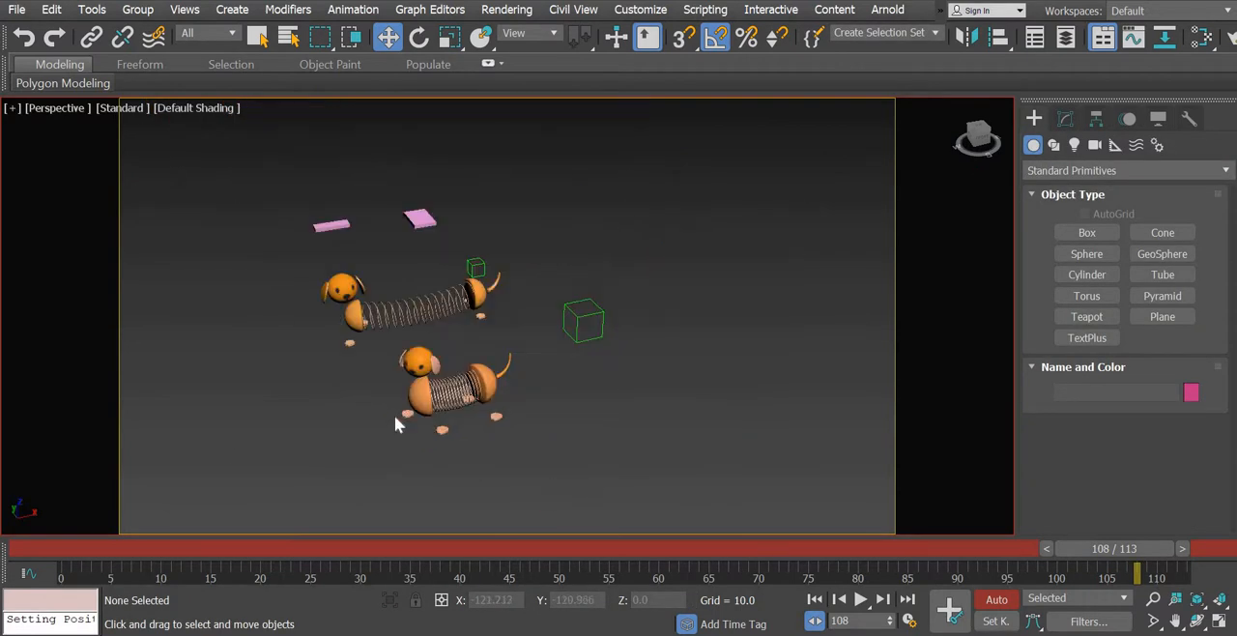
{"action": "scroll", "coordinate": [395, 414], "scroll_direction": "up", "scroll_amount": 3}
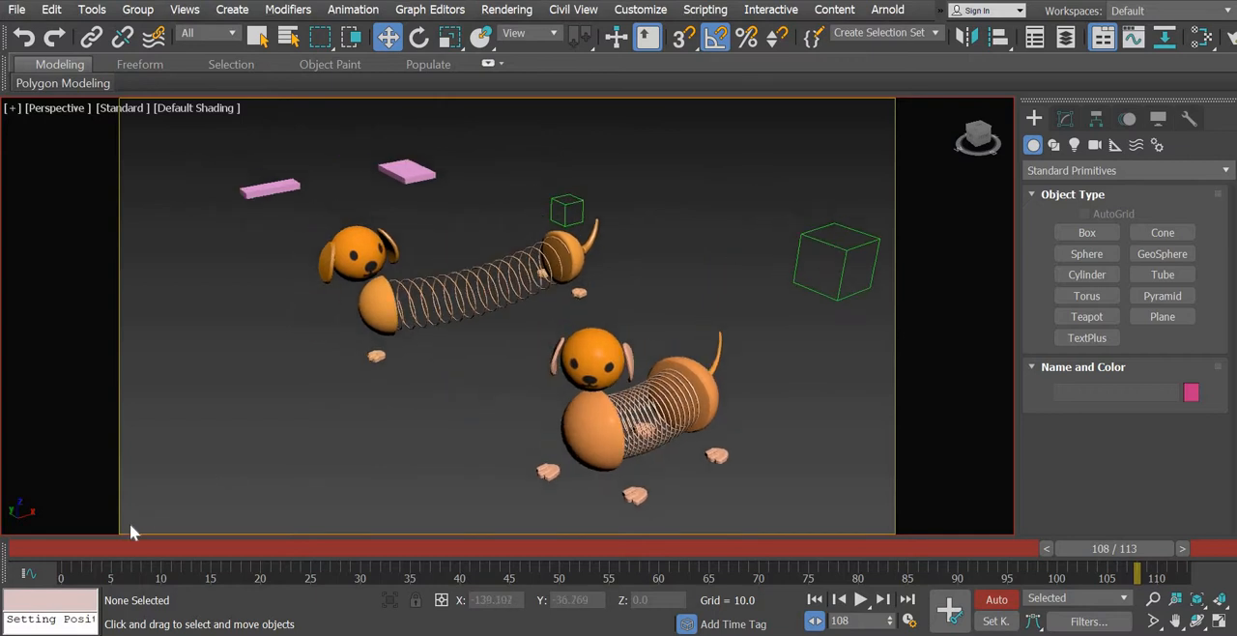
{"action": "left_click", "coordinate": [67, 550]}
{"action": "left_click_drag", "start_coordinate": [196, 561], "coordinate": [431, 553]}
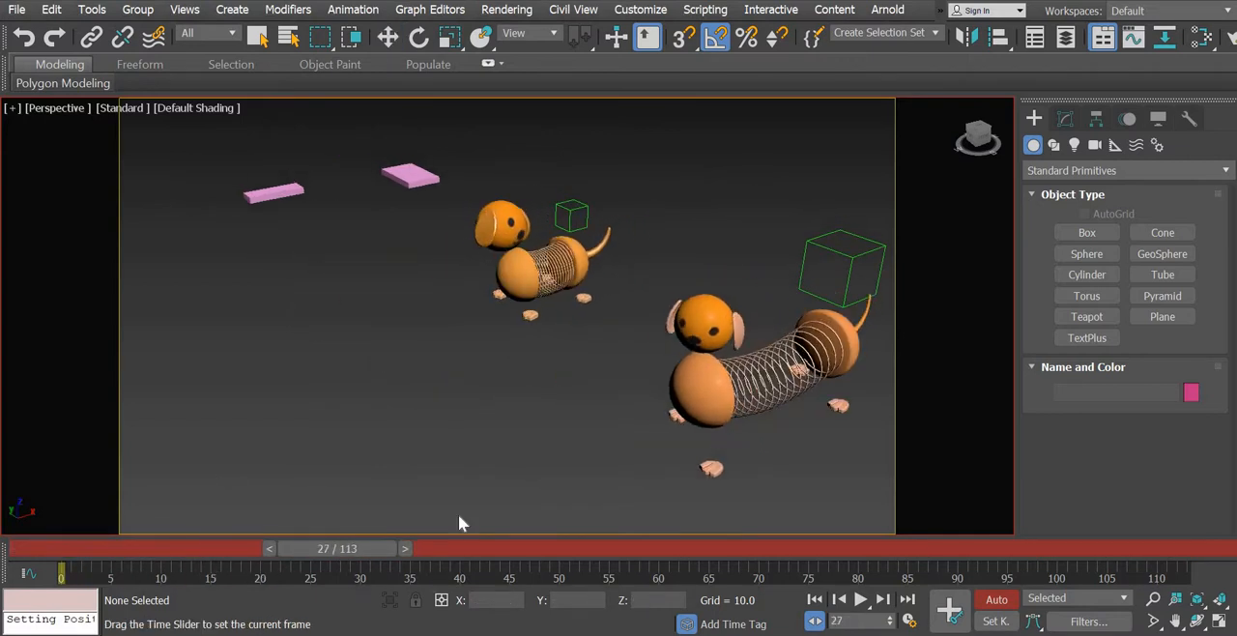
{"action": "middle_click_drag", "start_coordinate": [492, 343], "coordinate": [474, 381]}
{"action": "scroll", "coordinate": [475, 380], "scroll_direction": "up", "scroll_amount": 3}
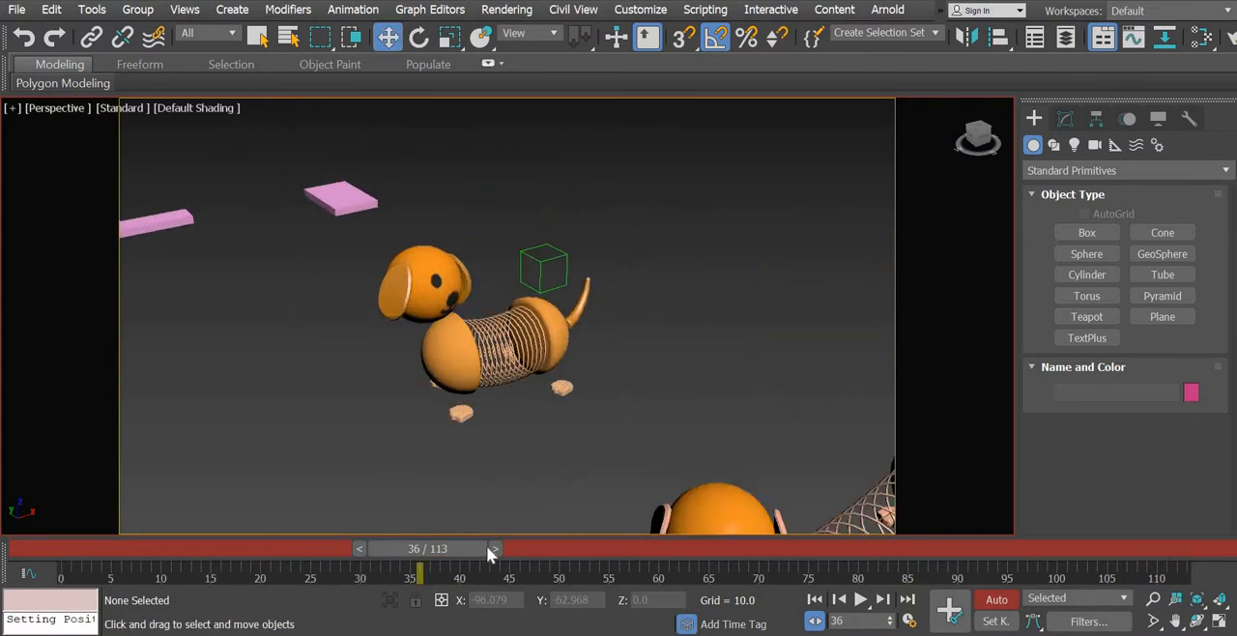
{"action": "left_click_drag", "start_coordinate": [491, 549], "coordinate": [688, 570]}
{"action": "key", "text": "w"}
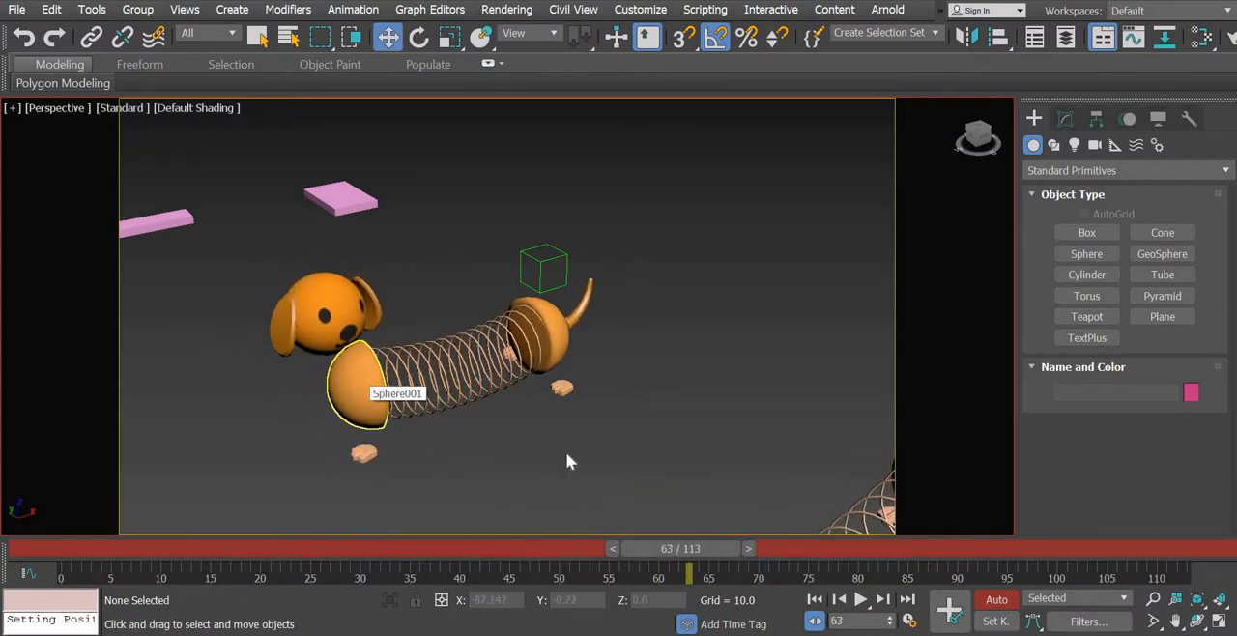
- Scrub from frame 63 back to frame 0 to examine the front dog's spring and head motion
{"action": "middle_click_drag", "start_coordinate": [521, 309], "coordinate": [444, 125]}
{"action": "middle_click_drag", "start_coordinate": [549, 333], "coordinate": [591, 410]}
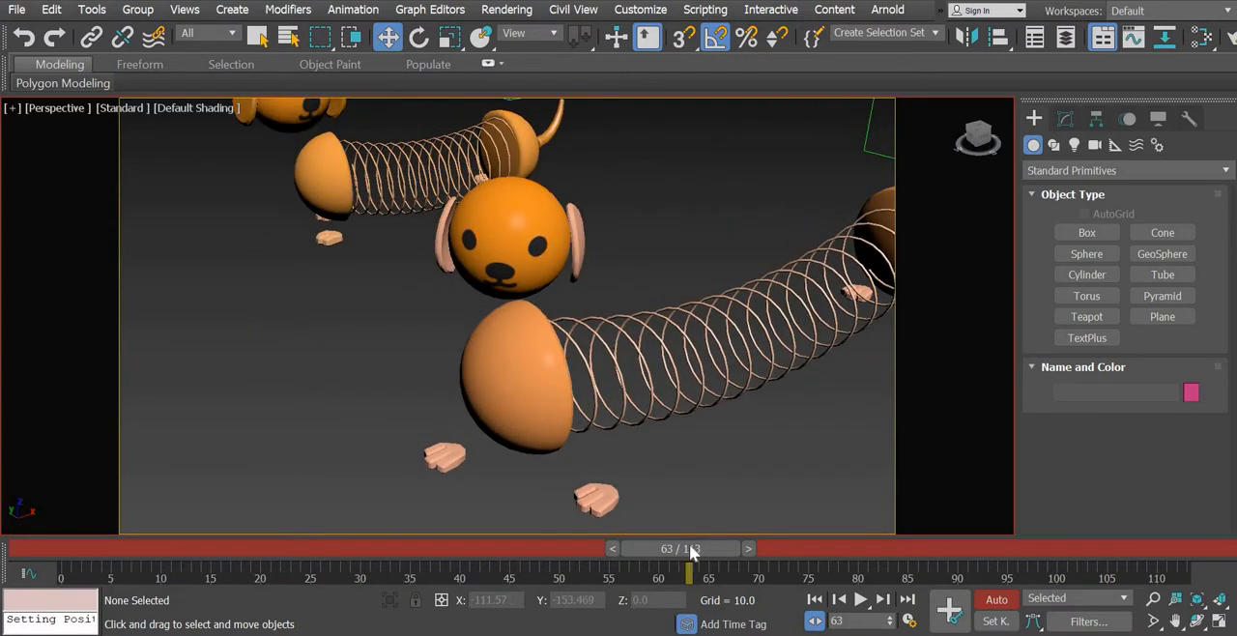
{"action": "left_click_drag", "start_coordinate": [458, 548], "coordinate": [39, 561]}
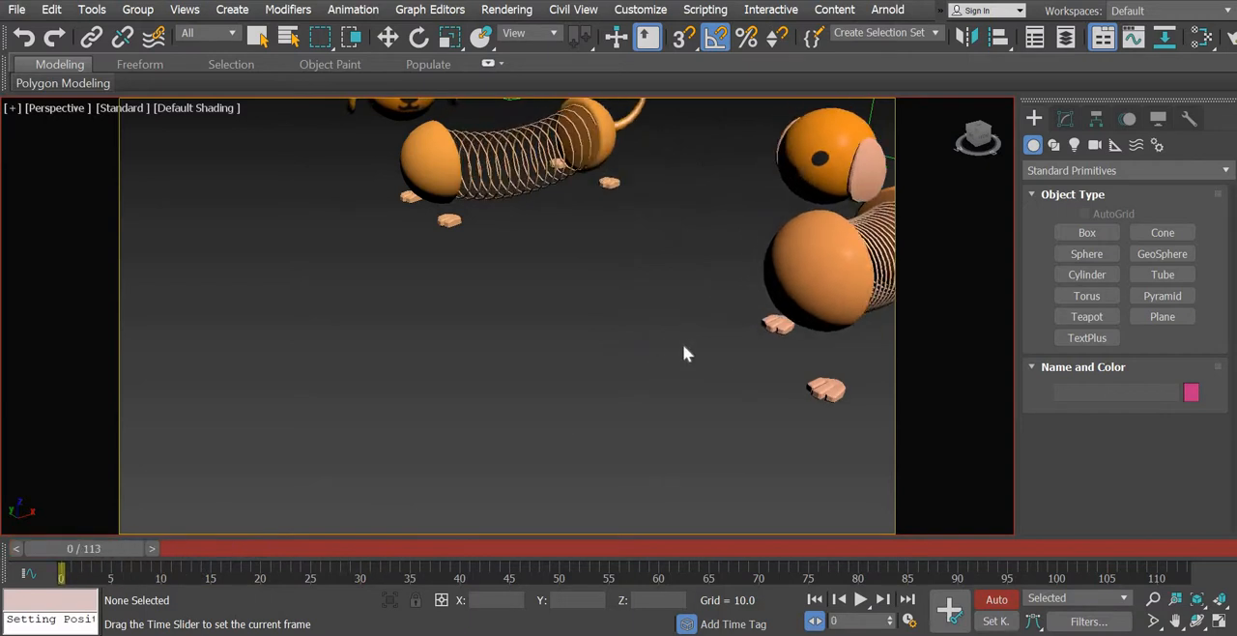
- Select the front dog's face and examine the head and body from several angles at frame 0
{"action": "middle_click_drag", "start_coordinate": [512, 391], "coordinate": [241, 463]}
{"action": "left_click", "coordinate": [534, 233]}
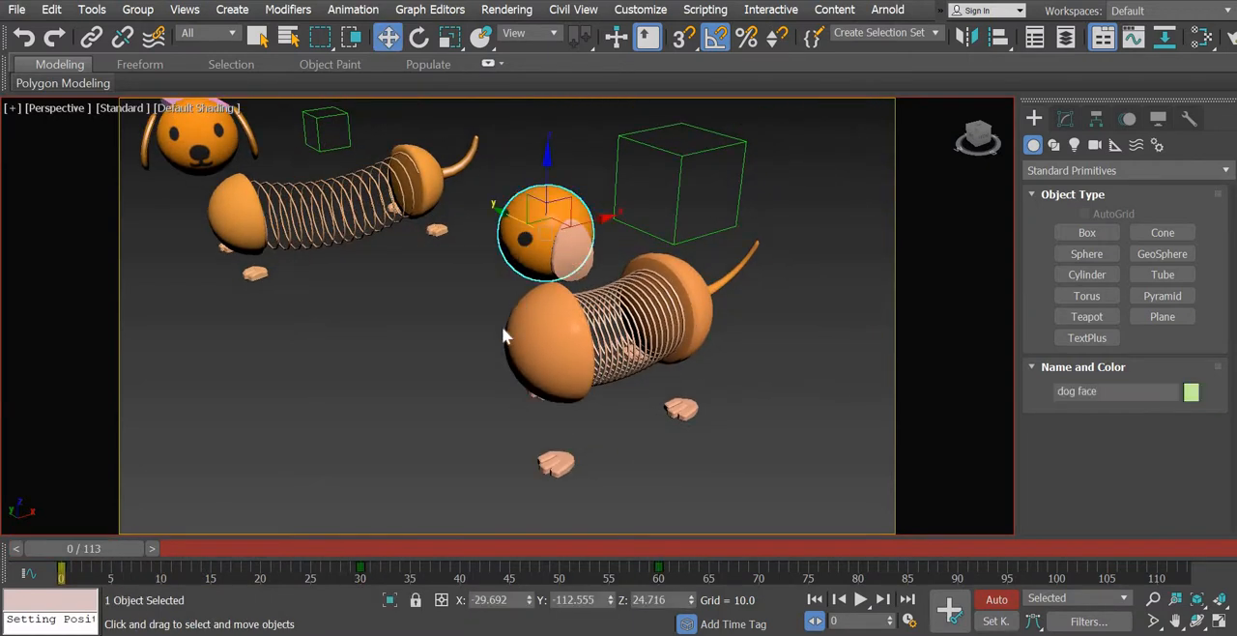
{"action": "middle_click_drag", "start_coordinate": [471, 415], "coordinate": [466, 444], "text": "alt"}
{"action": "key", "text": "shift+z"}
{"action": "key", "text": "shift+z"}
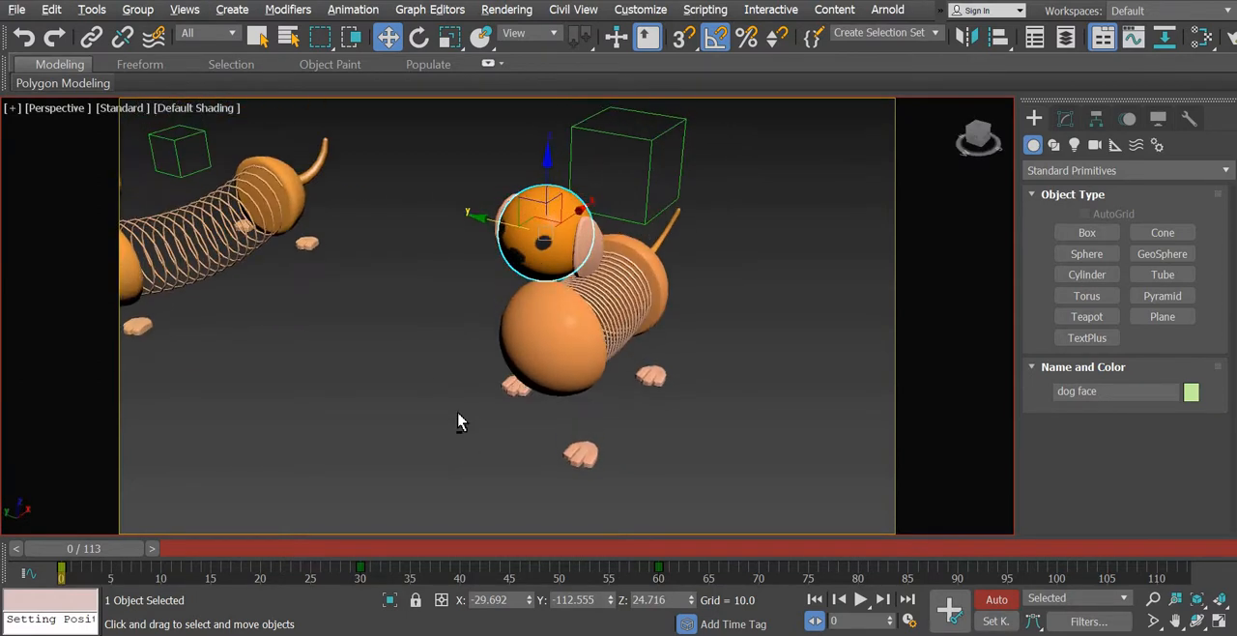
{"action": "key", "text": "shift+z"}
{"action": "key", "text": "shift+z"}
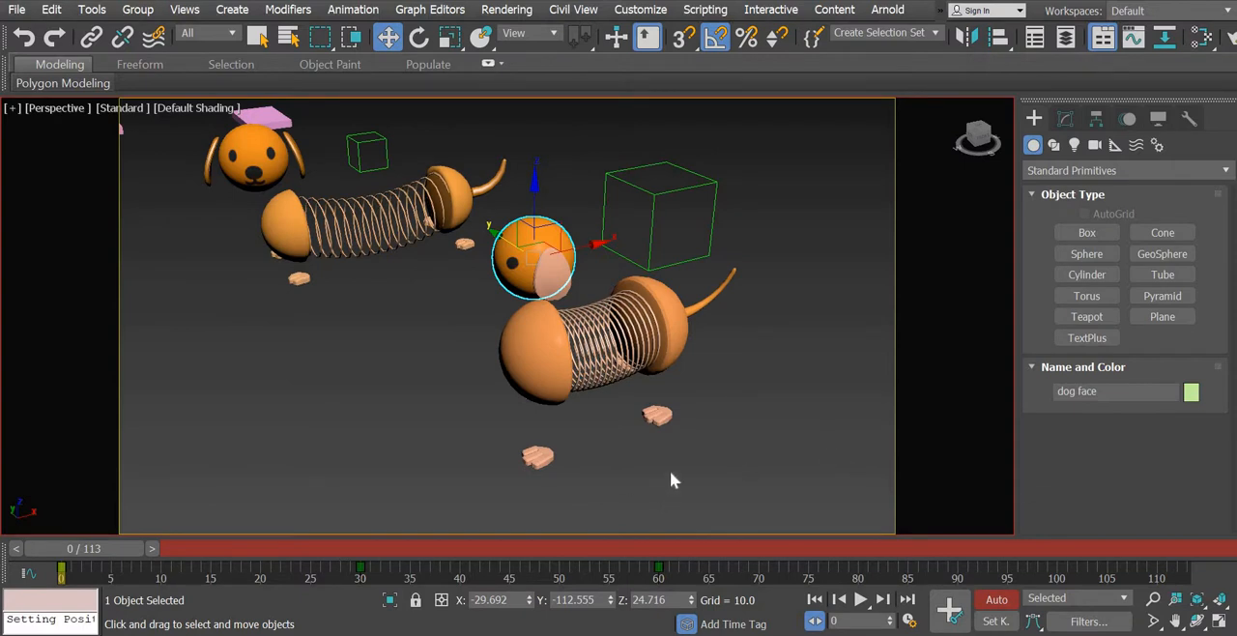
{"action": "middle_click_drag", "start_coordinate": [665, 447], "coordinate": [661, 423]}
{"action": "middle_click_drag", "start_coordinate": [655, 462], "coordinate": [680, 405], "text": "alt"}
- Turn off Auto Key and play the animation from frame 0 with both dogs in view
{"action": "left_click", "coordinate": [997, 601]}
{"action": "scroll", "coordinate": [680, 405], "scroll_direction": "down", "scroll_amount": 2}
{"action": "middle_click_drag", "start_coordinate": [745, 466], "coordinate": [876, 512], "text": "alt"}
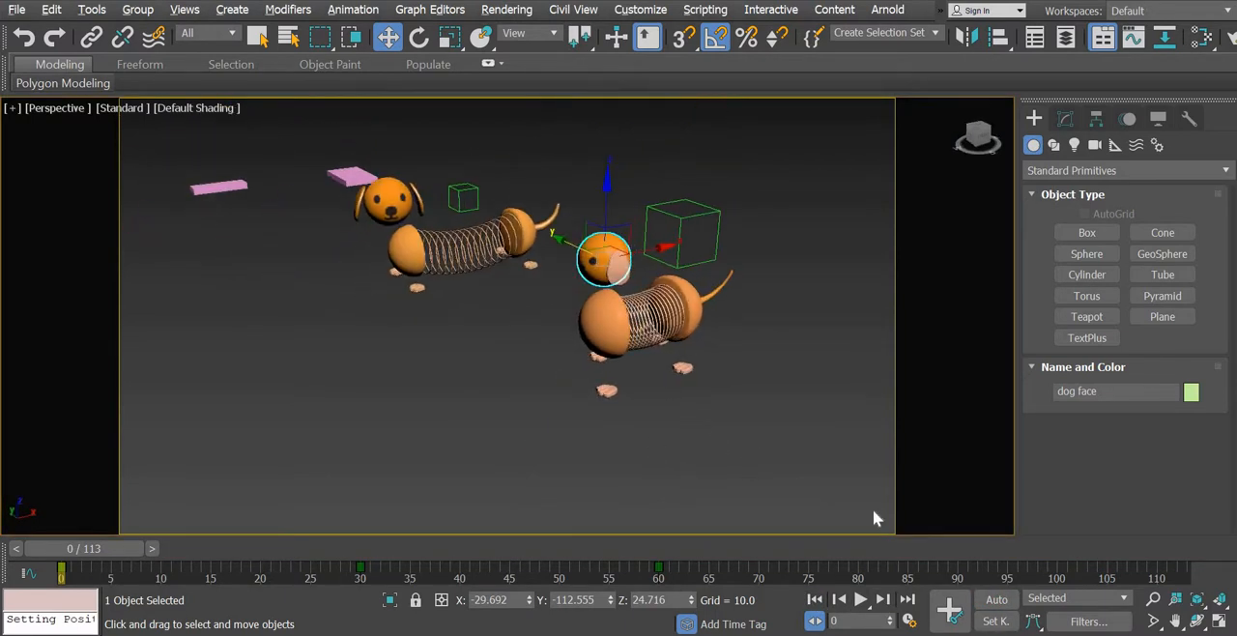
{"action": "left_click", "coordinate": [861, 599]}
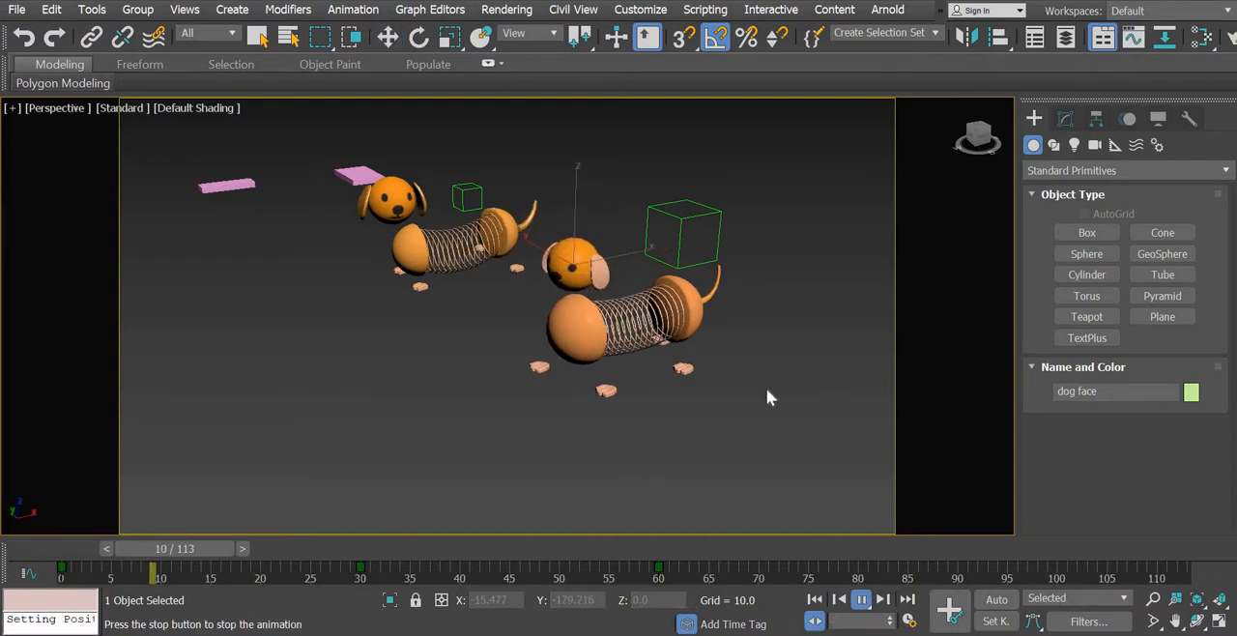